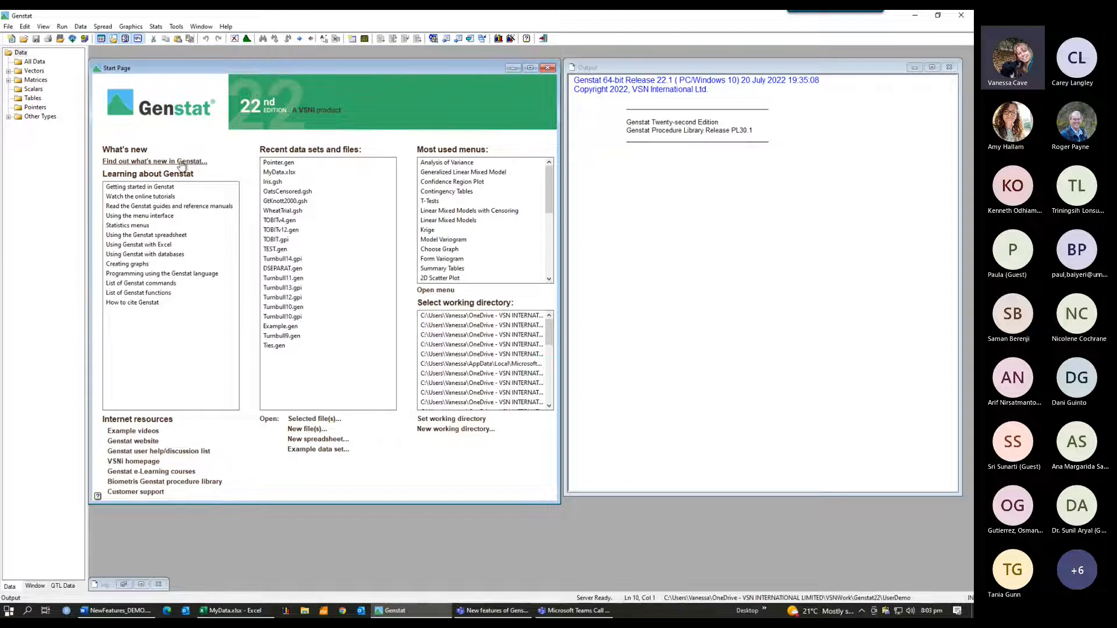
Step: Open the online what's new page for the 22nd edition and highlight the line about new equivalence tests
{"action": "left_click", "coordinate": [181, 164]}
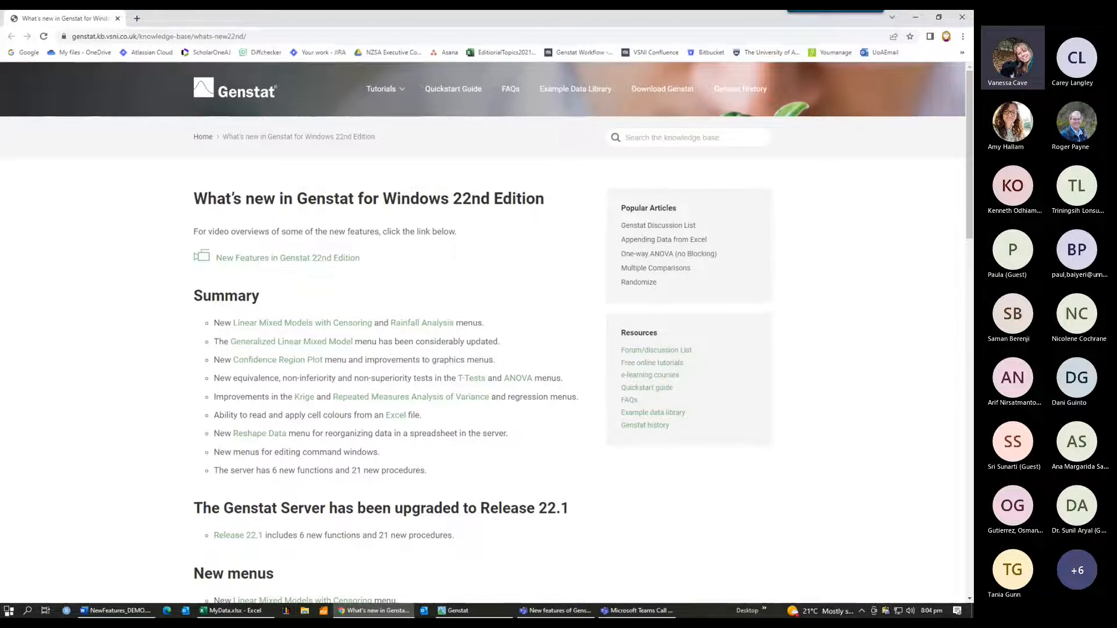
{"action": "key", "text": "alt+Tab"}
{"action": "left_click_drag", "start_coordinate": [562, 378], "coordinate": [210, 382]}
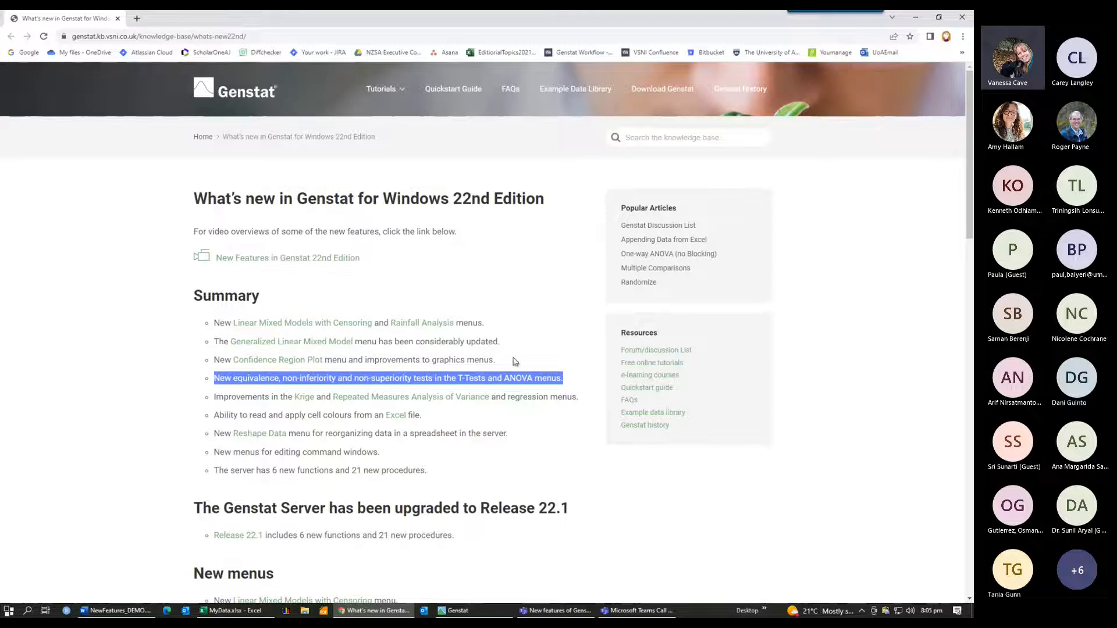
{"action": "left_click", "coordinate": [534, 353]}
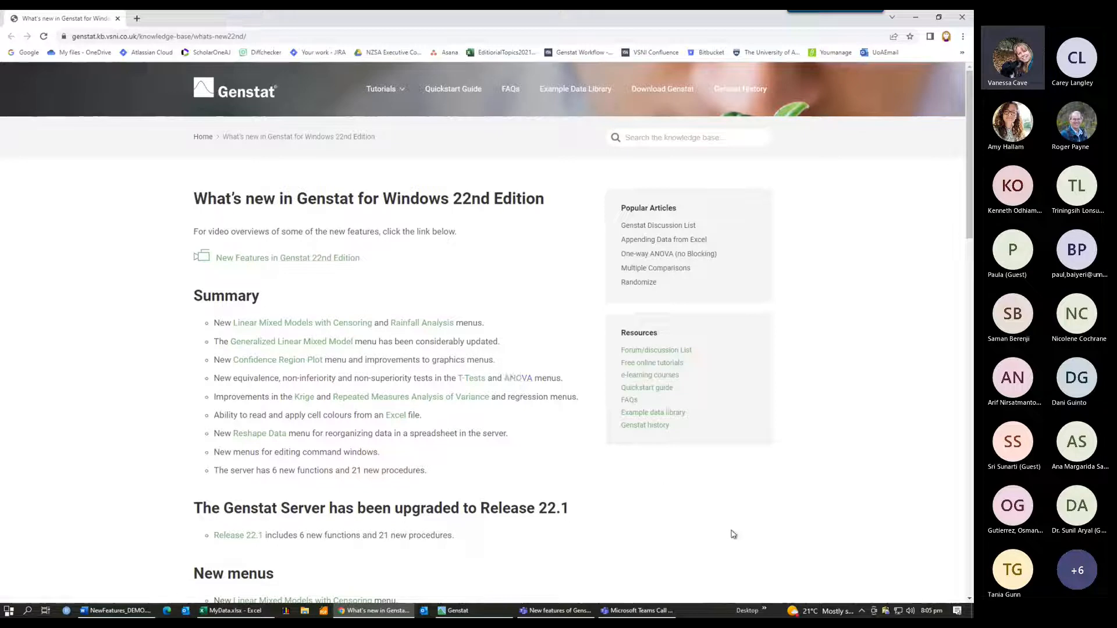
{"action": "mouse_move", "coordinate": [473, 613]}
{"action": "left_click", "coordinate": [473, 613]}
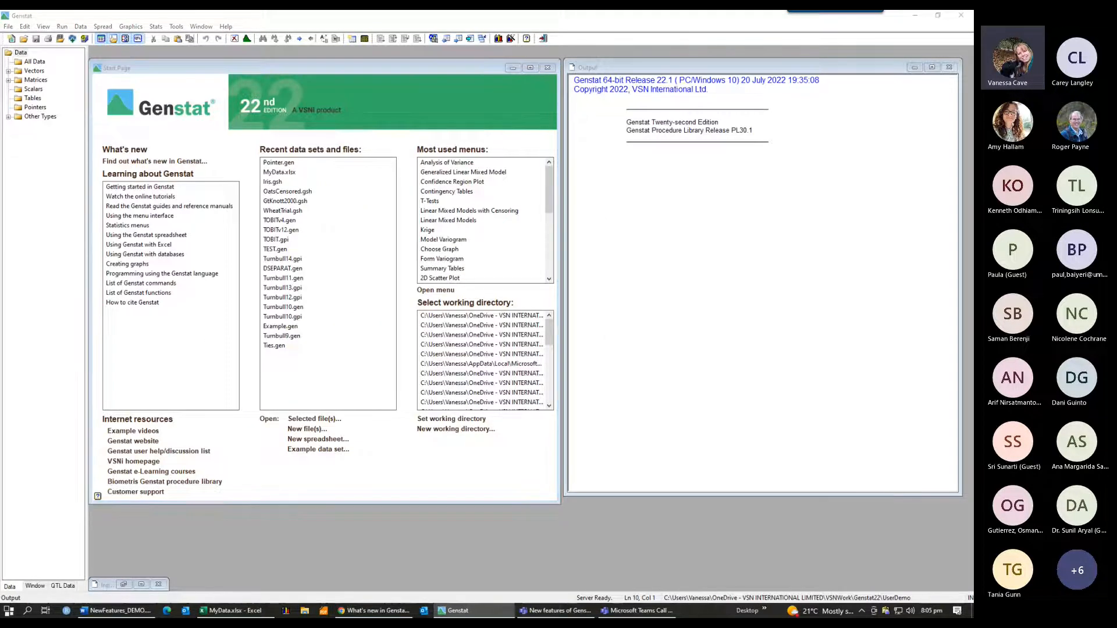
Step: Open the WheatTrial.gsh data set and start a general analysis of variance
{"action": "double_click", "coordinate": [273, 212]}
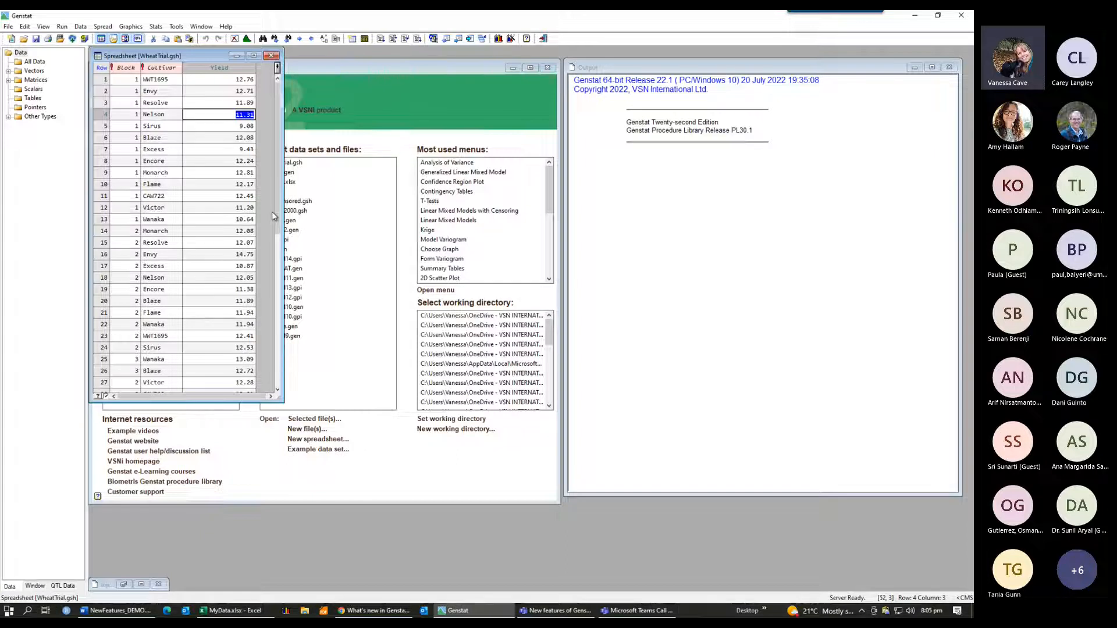
{"action": "left_click", "coordinate": [169, 139]}
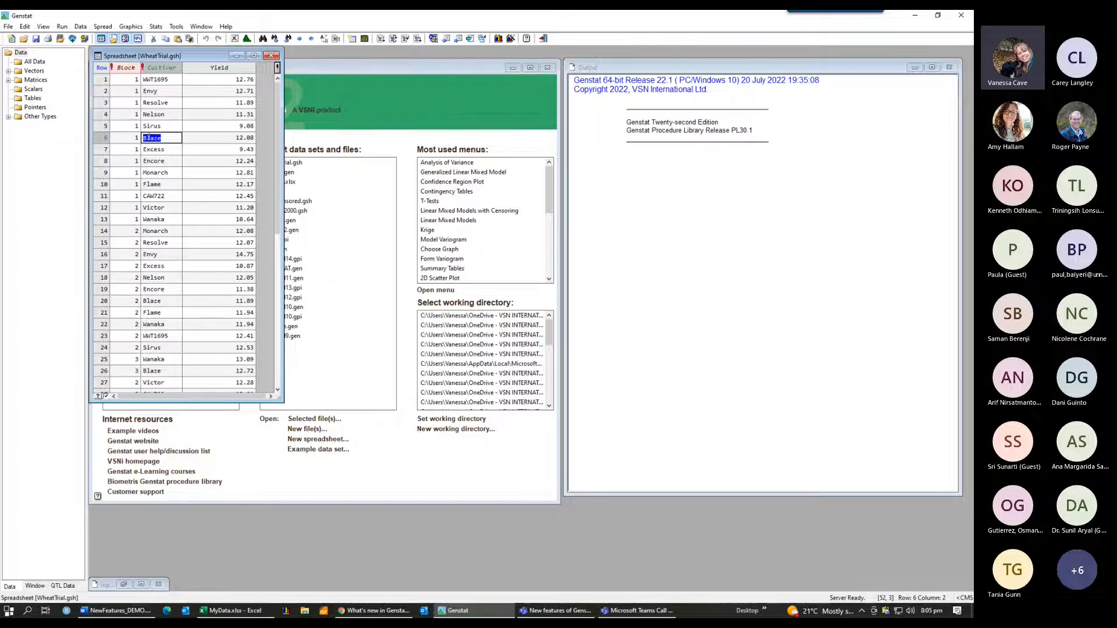
{"action": "left_click", "coordinate": [156, 27]}
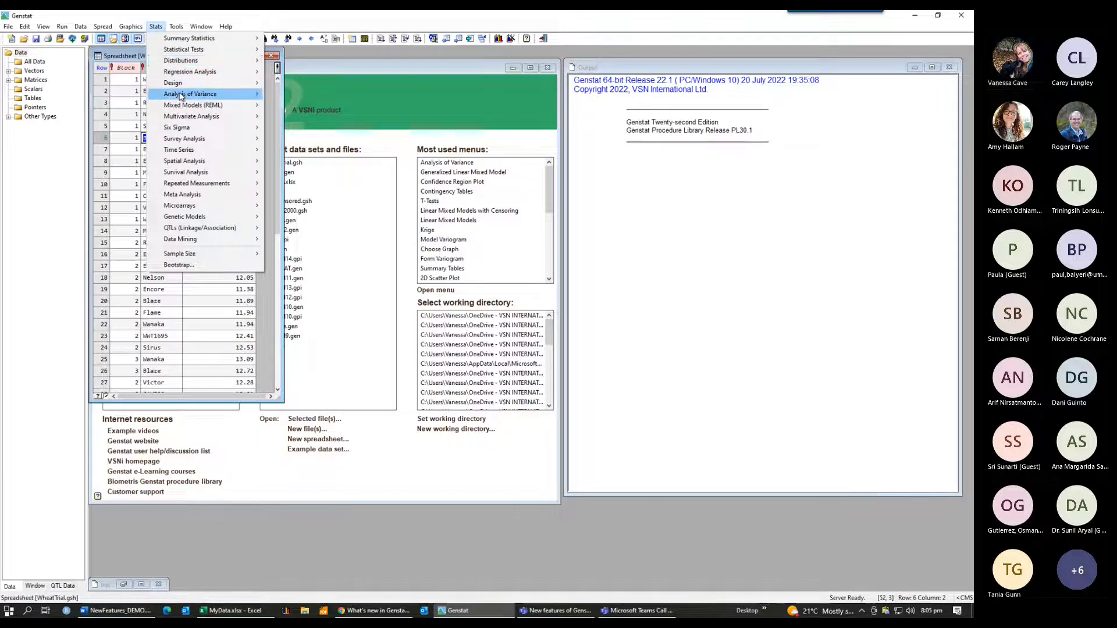
{"action": "mouse_move", "coordinate": [180, 97]}
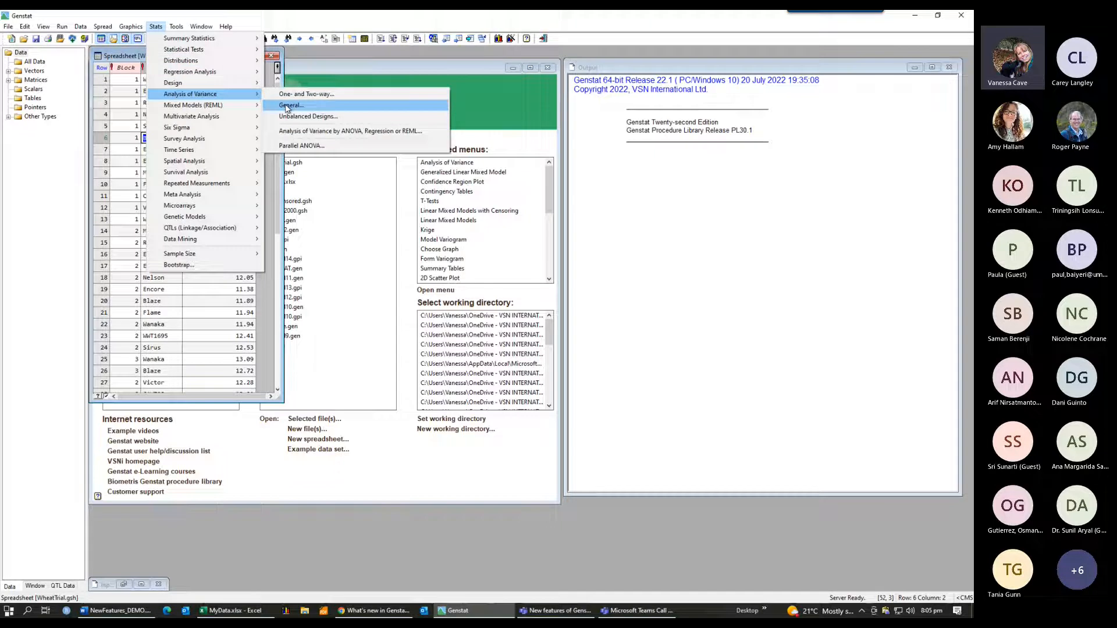
{"action": "left_click", "coordinate": [422, 107]}
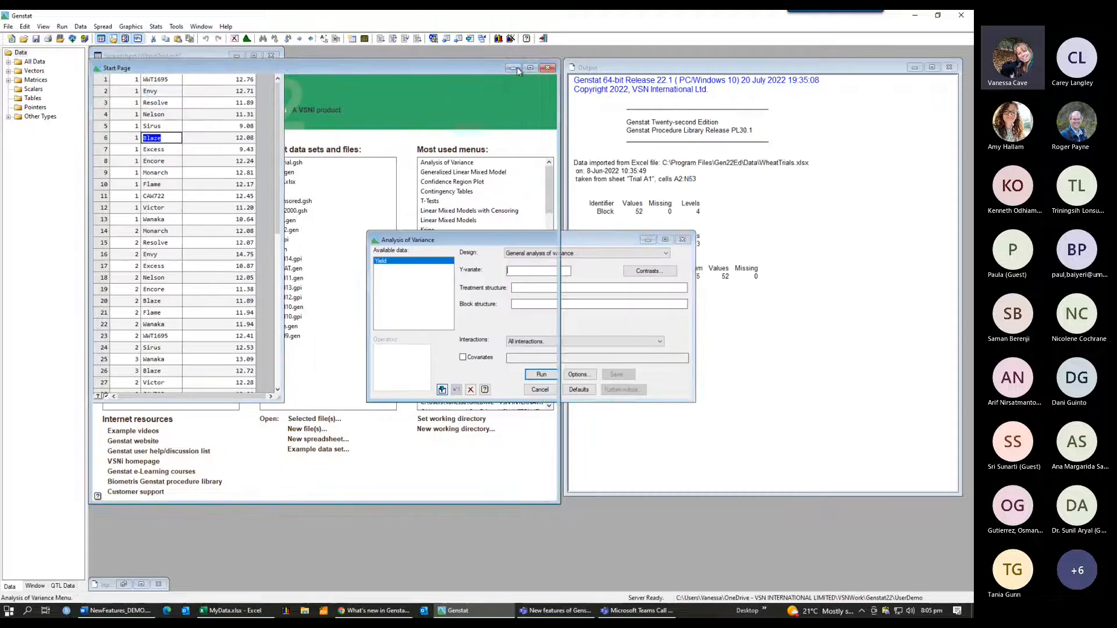
Step: Run the ANOVA with Yield as y-variate, Cultivar as treatment structure and Block as block structure
{"action": "left_click", "coordinate": [514, 67]}
{"action": "left_click_drag", "start_coordinate": [504, 239], "coordinate": [423, 101]}
{"action": "double_click", "coordinate": [317, 124]}
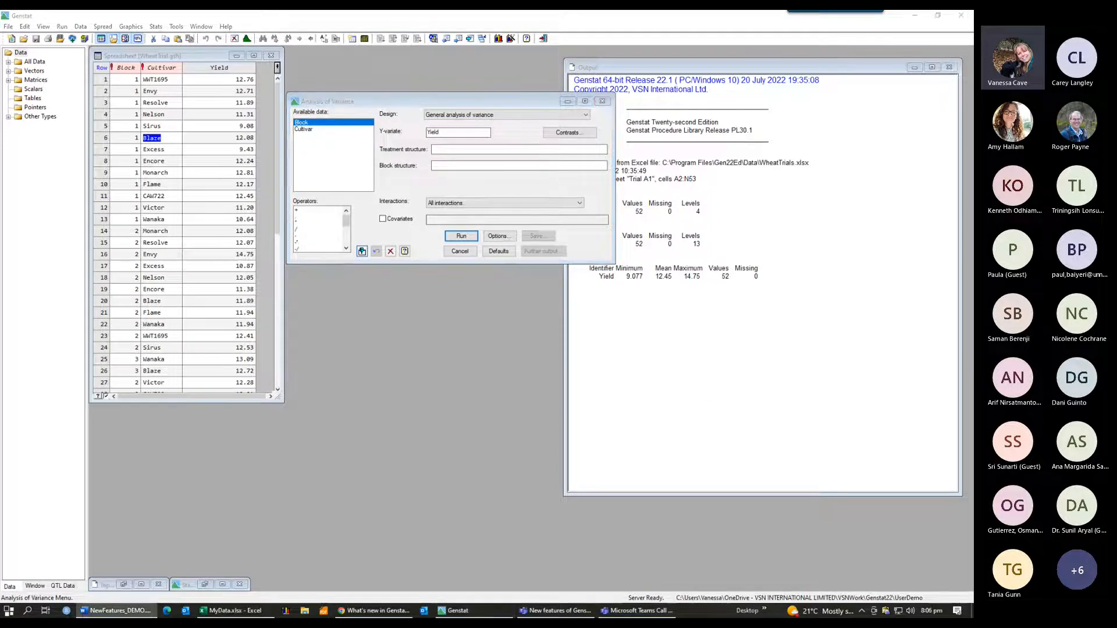
{"action": "double_click", "coordinate": [309, 129]}
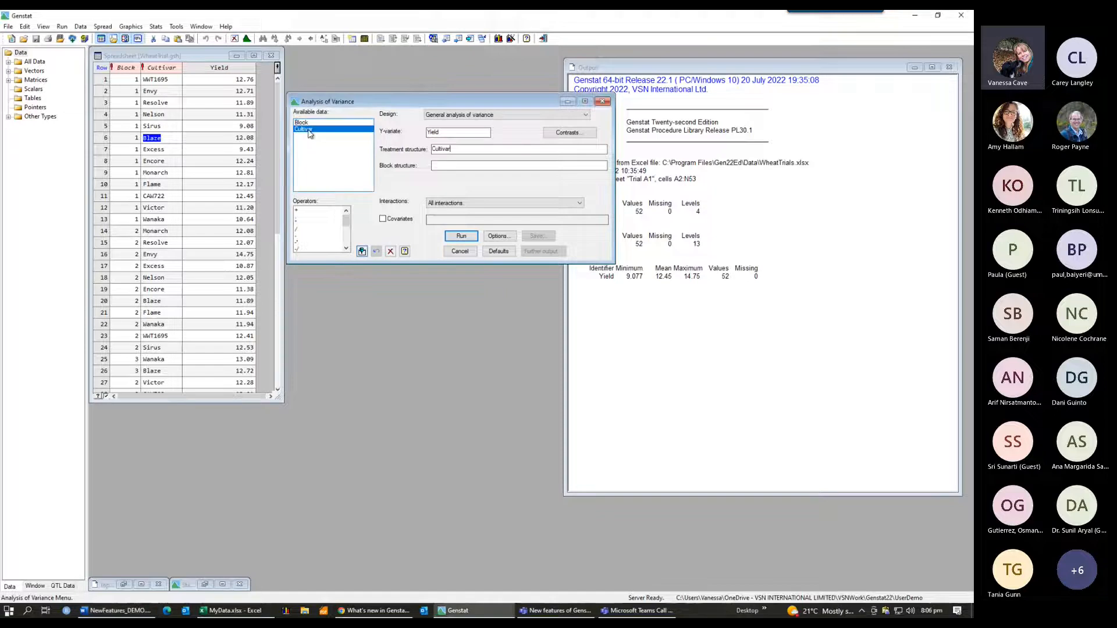
{"action": "left_click", "coordinate": [445, 168]}
{"action": "double_click", "coordinate": [306, 123]}
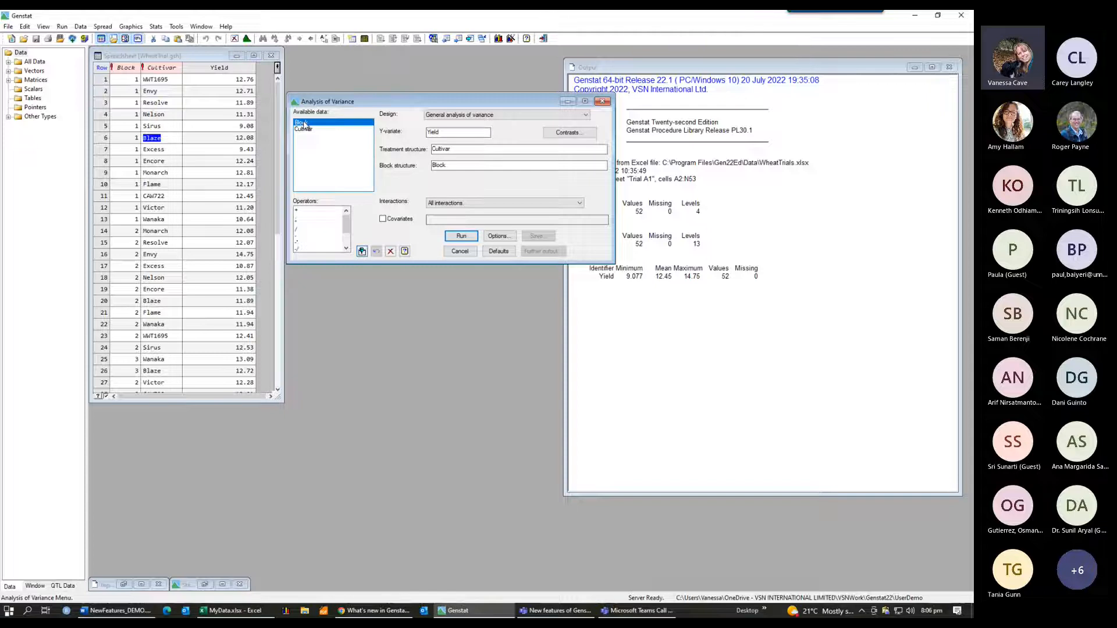
{"action": "left_click", "coordinate": [462, 236]}
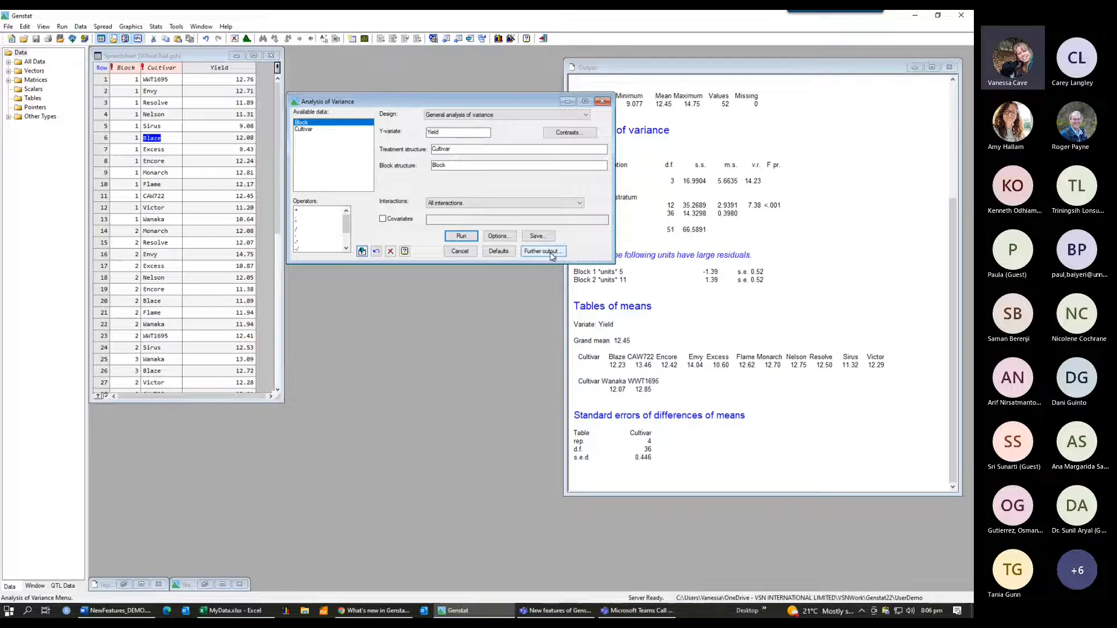
Step: Open the equivalence tests from the further output options and review the test type, treatment term and control level choices
{"action": "left_click", "coordinate": [549, 254]}
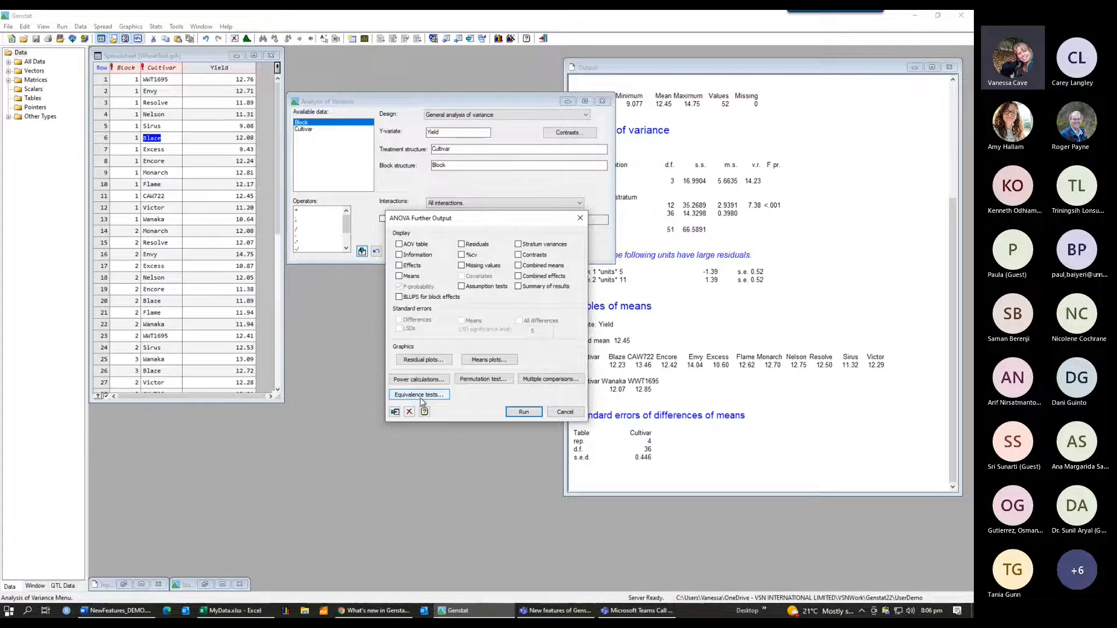
{"action": "left_click", "coordinate": [432, 396]}
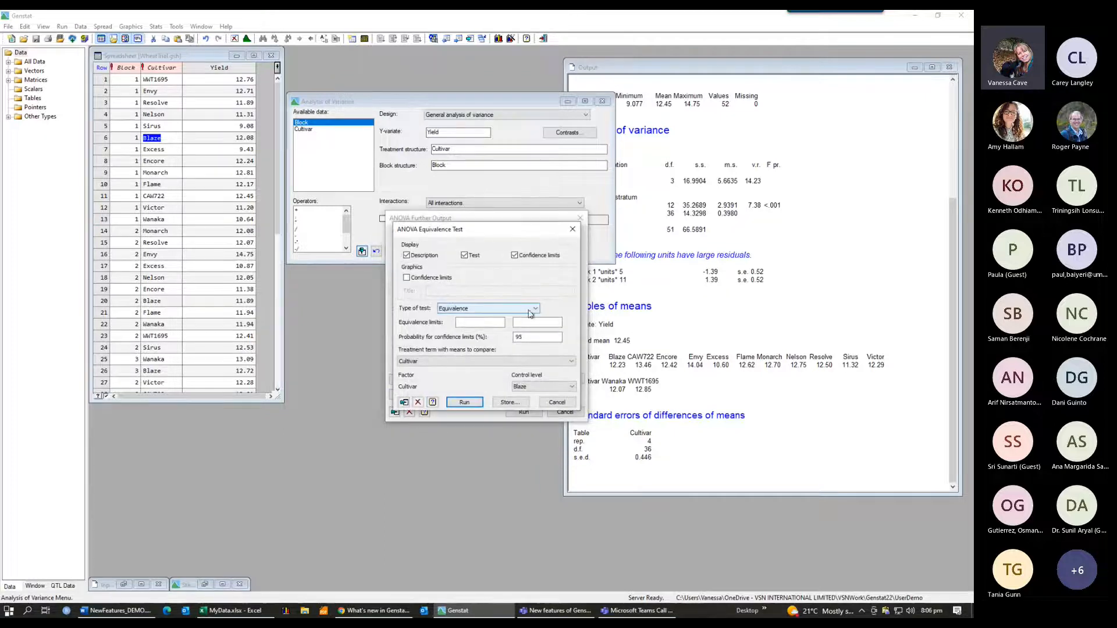
{"action": "left_click", "coordinate": [533, 309]}
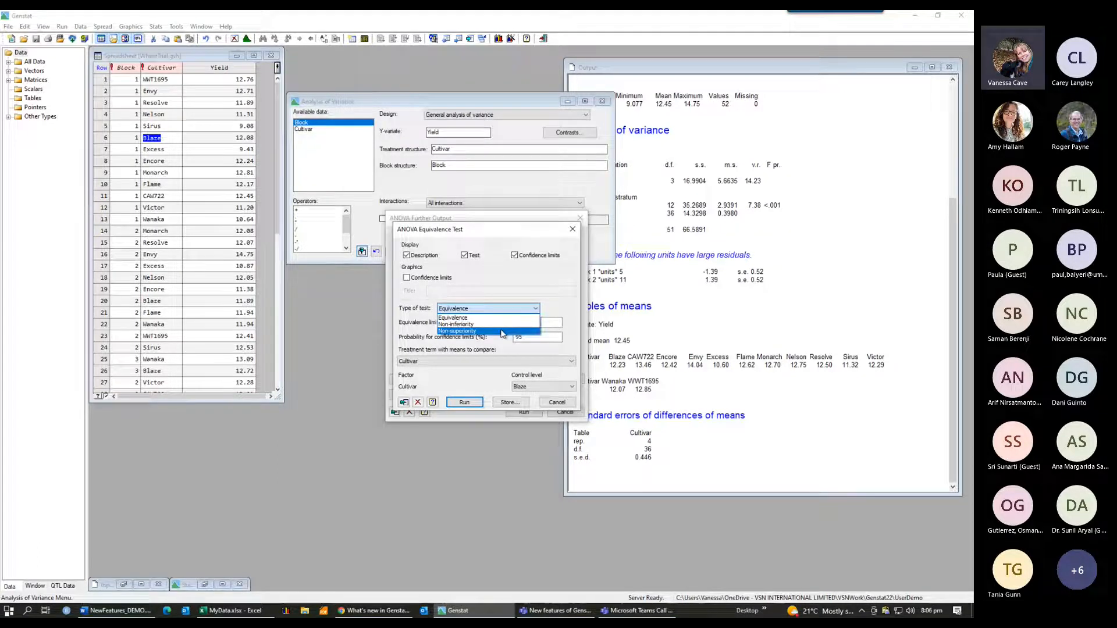
{"action": "left_click", "coordinate": [573, 361]}
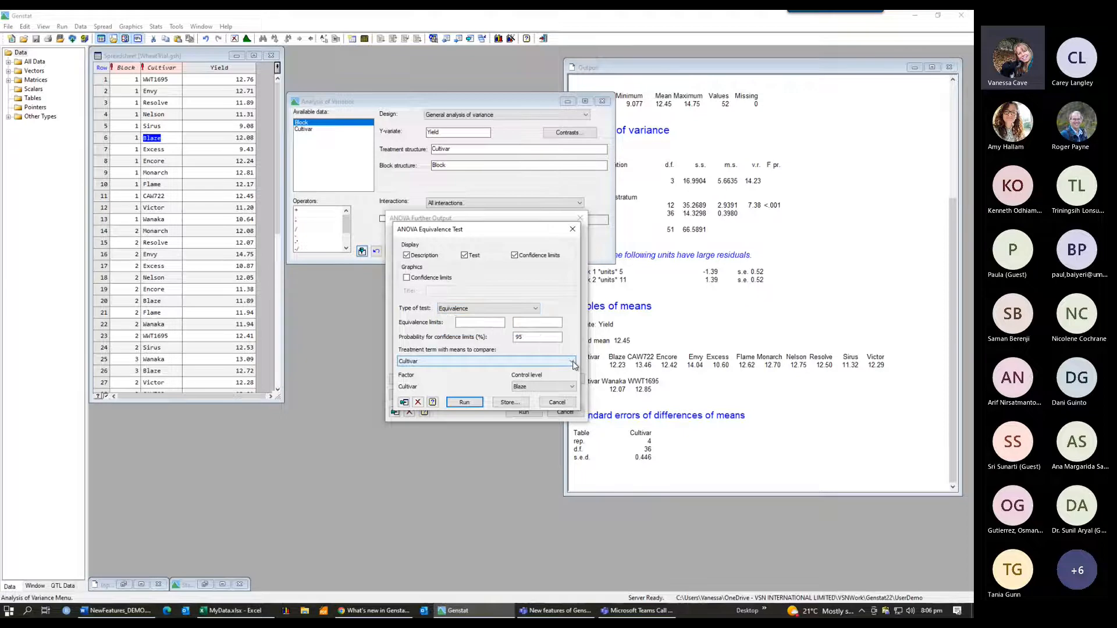
{"action": "left_click", "coordinate": [573, 363]}
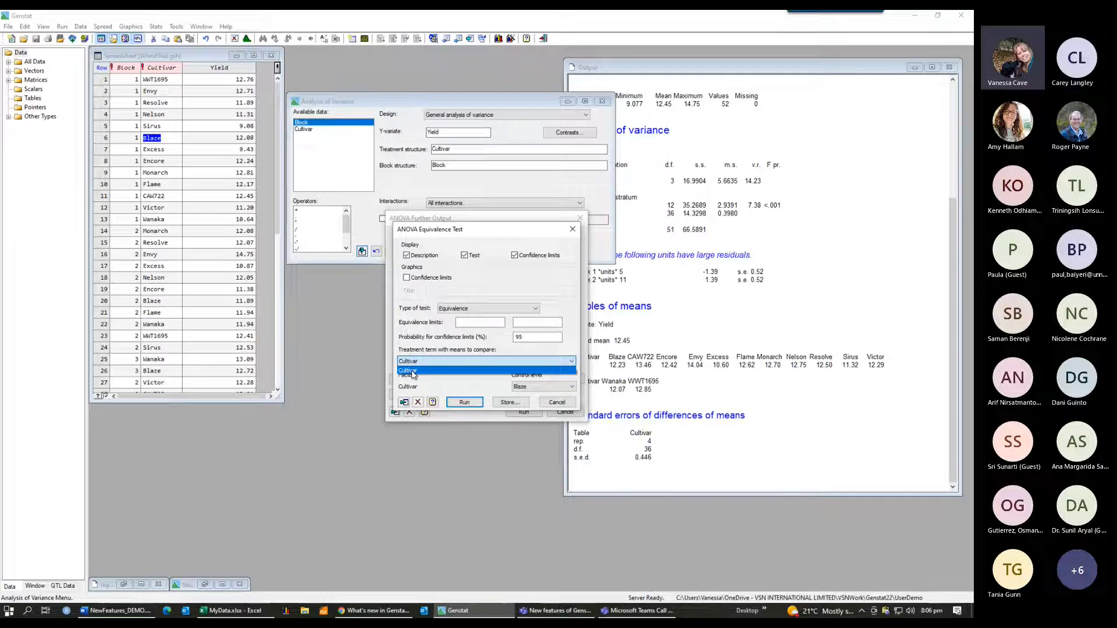
{"action": "left_click", "coordinate": [465, 387]}
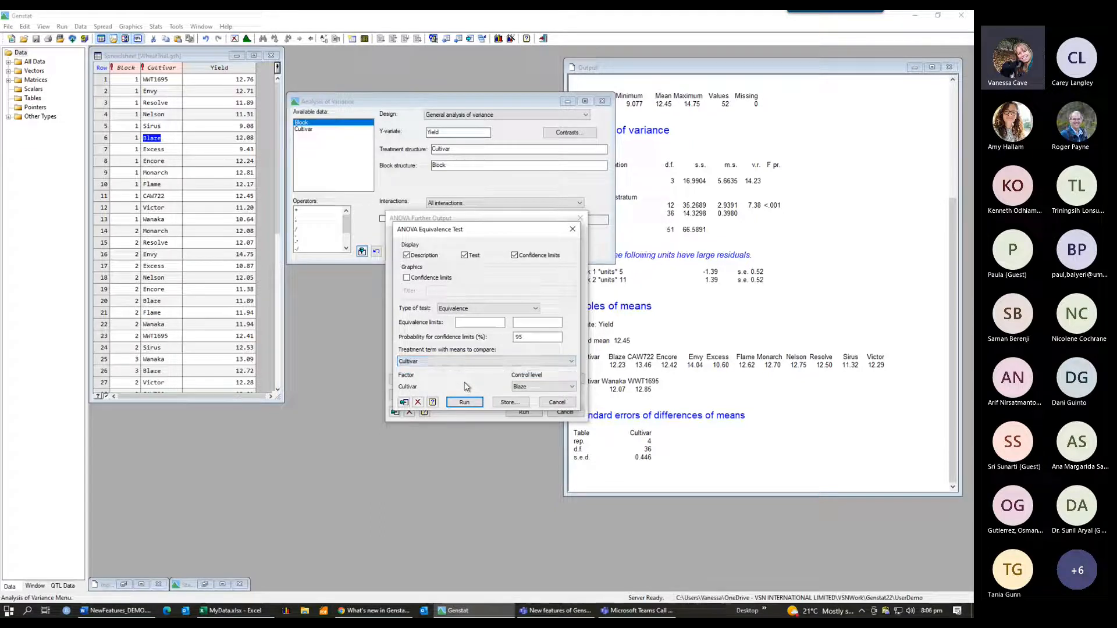
{"action": "left_click", "coordinate": [573, 388]}
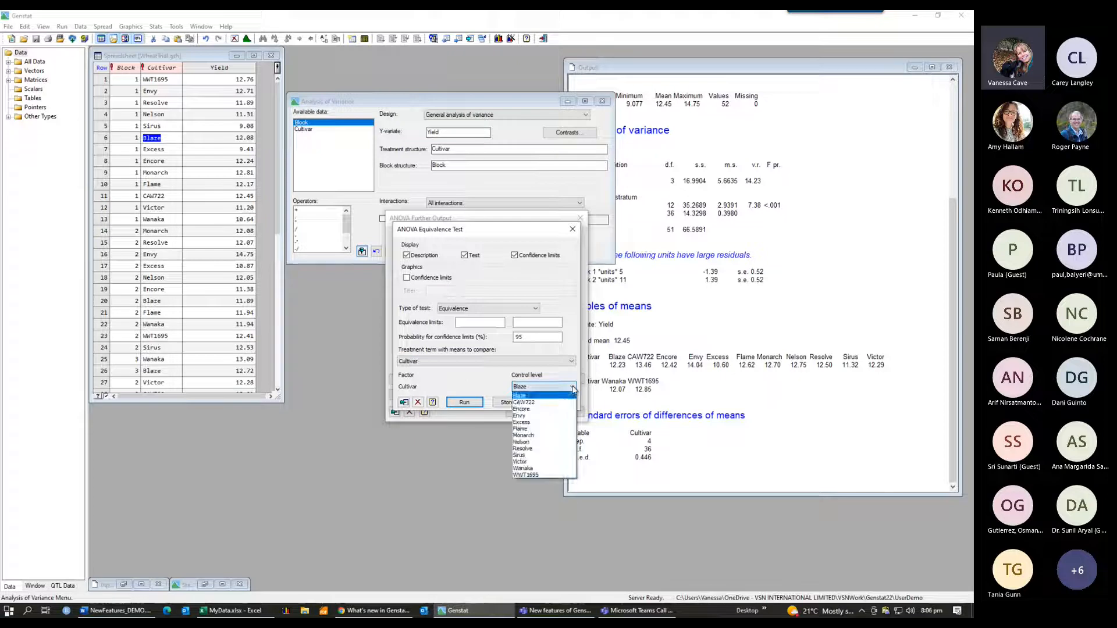
{"action": "left_click", "coordinate": [526, 397]}
Step: Set the equivalence limits to -1 and 1
{"action": "left_click", "coordinate": [520, 337]}
{"action": "double_click", "coordinate": [520, 337]}
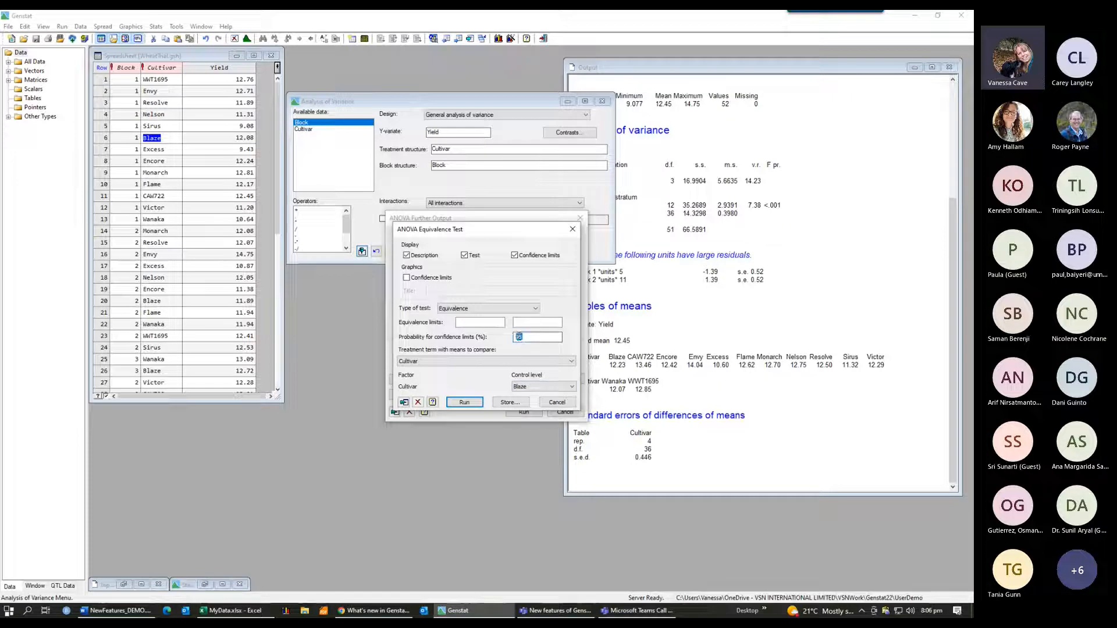
{"action": "left_click", "coordinate": [485, 323]}
{"action": "type", "text": "-1"}
{"action": "left_click", "coordinate": [528, 320]}
{"action": "type", "text": "1"}
{"action": "key", "text": "Return"}
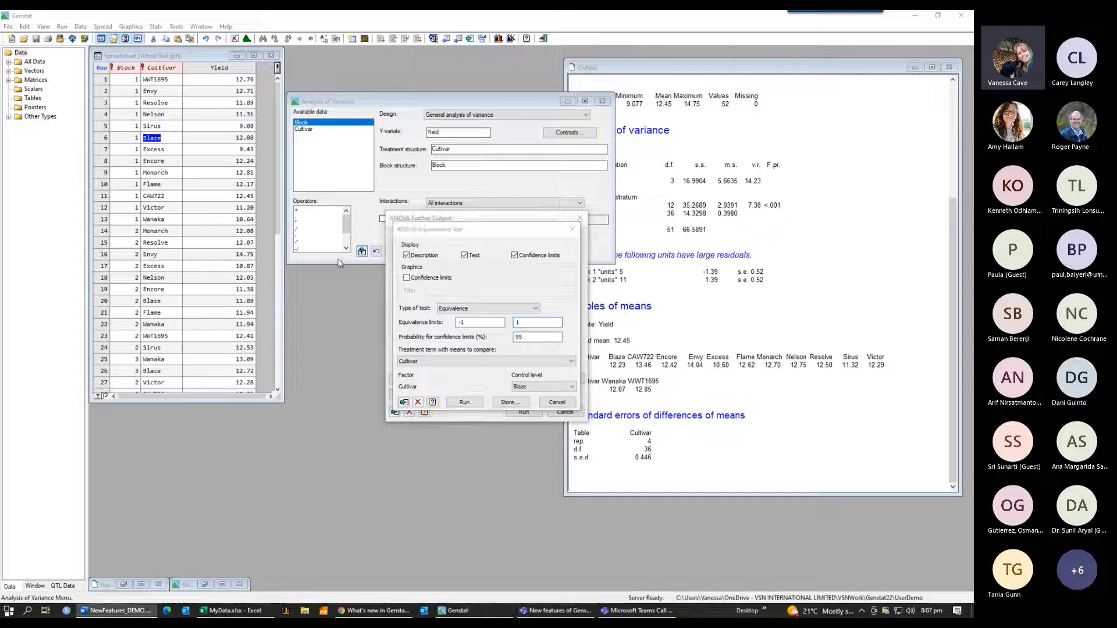
Step: Plot confidence limits titled 'Equivalence Tests to Cultivar Blaze' and run the equivalence test
{"action": "left_click", "coordinate": [407, 278]}
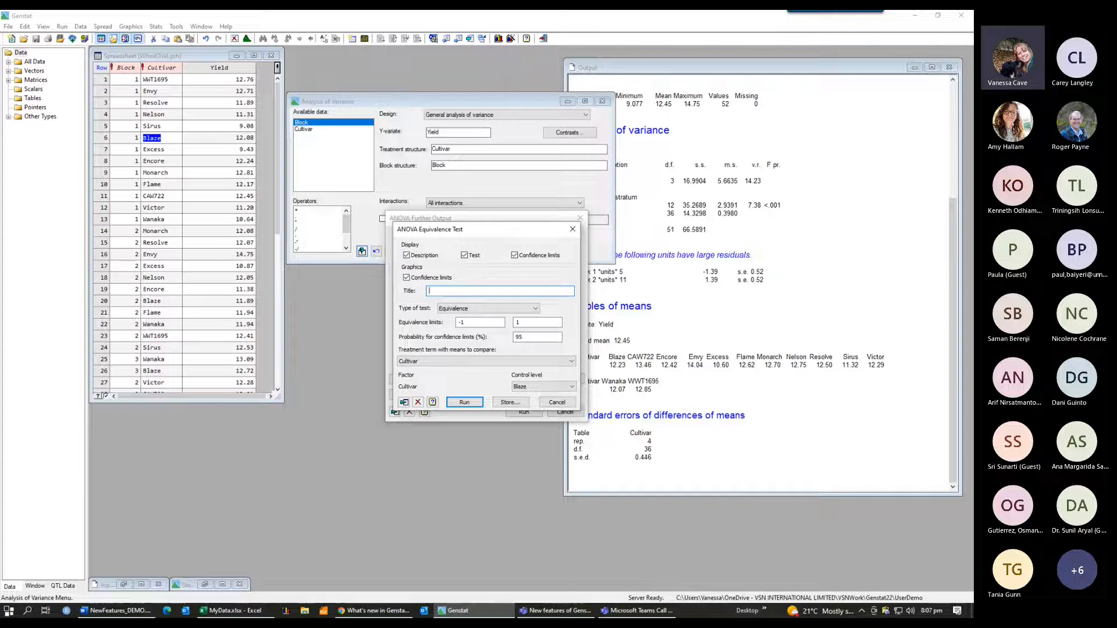
{"action": "key", "text": "alt+Tab"}
{"action": "key", "text": "alt+Tab"}
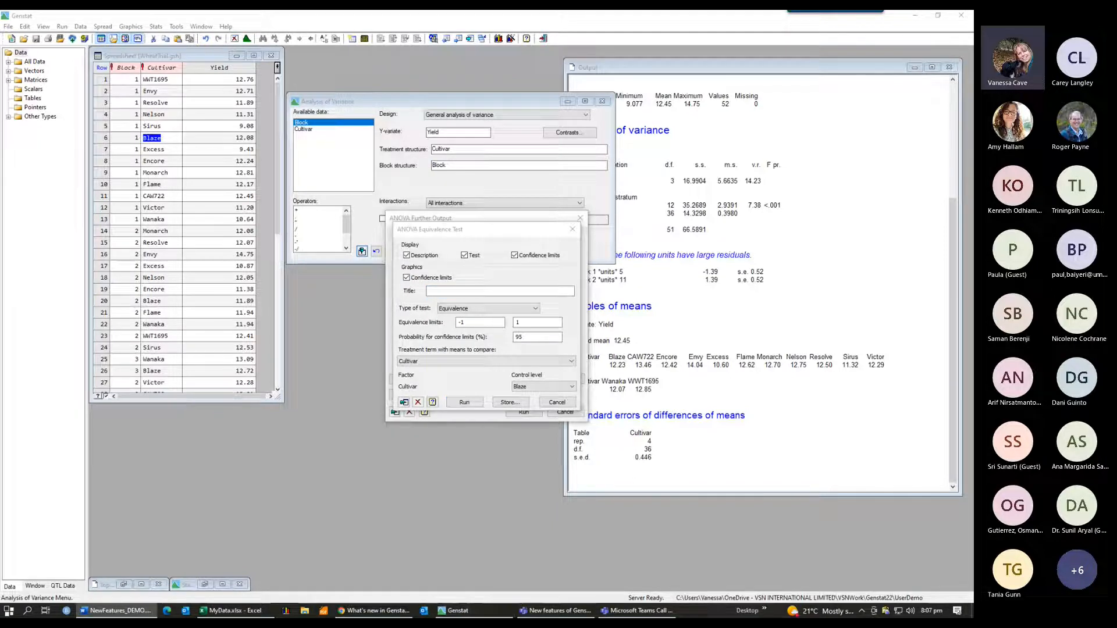
{"action": "left_click", "coordinate": [434, 291]}
{"action": "type", "text": "Equivalence Tests to Cultivar Blaze"}
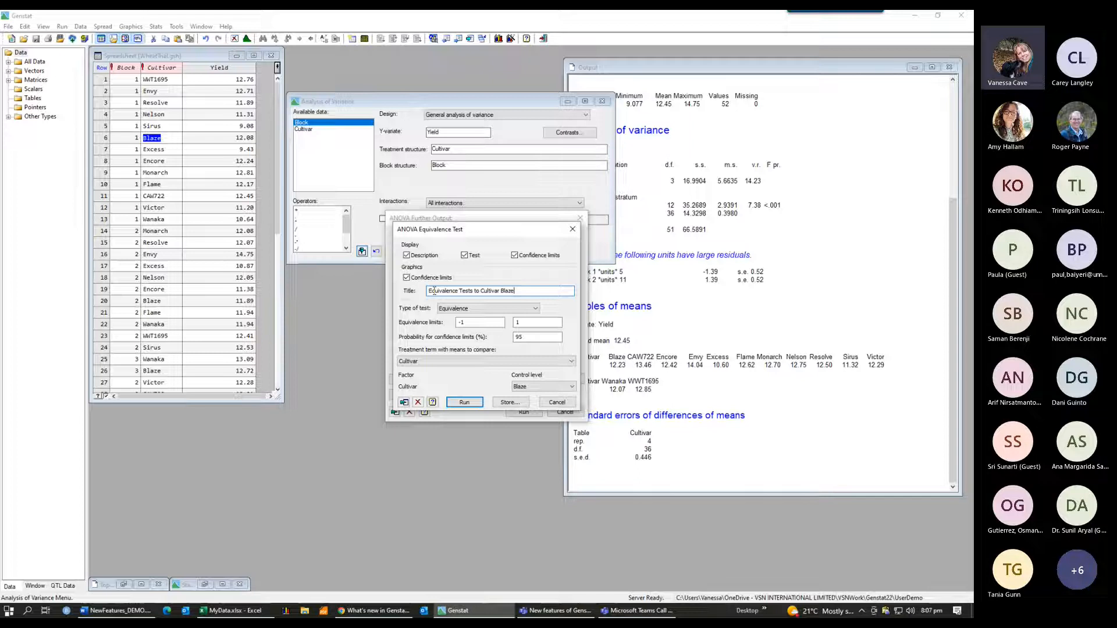
{"action": "left_click", "coordinate": [464, 402]}
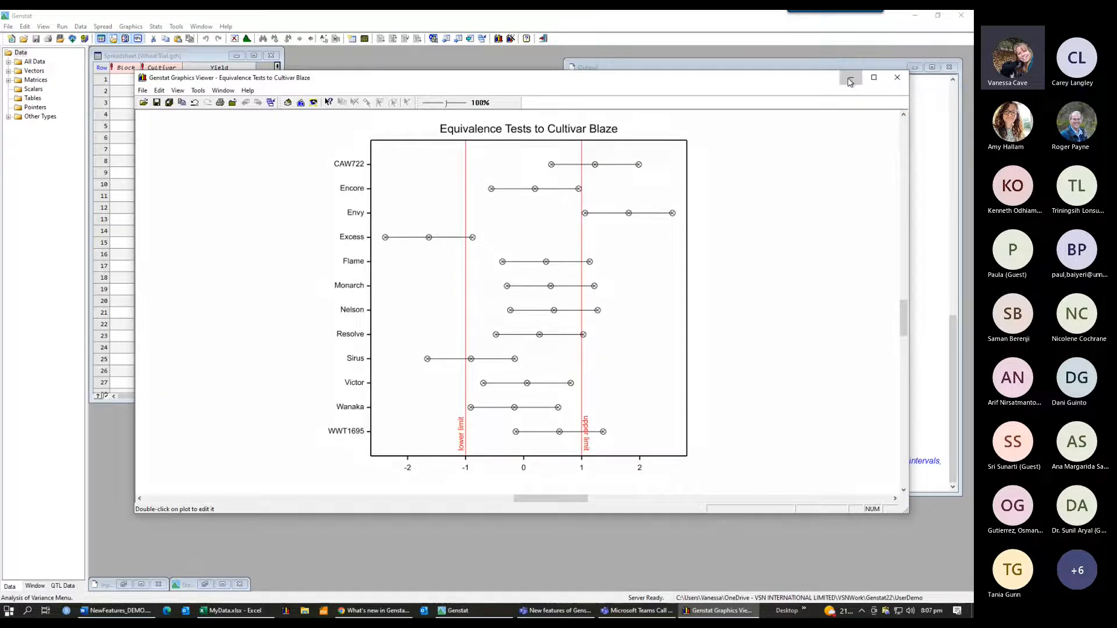
Step: Minimize the graph window and move the analysis of variance dialog aside
{"action": "left_click", "coordinate": [849, 78]}
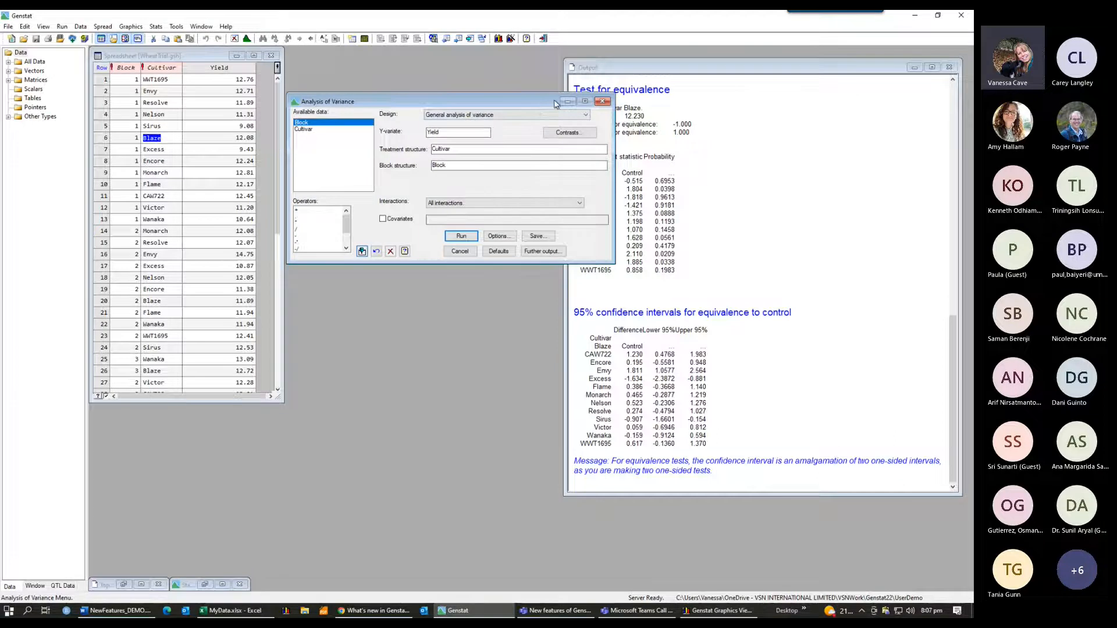
{"action": "left_click_drag", "start_coordinate": [528, 101], "coordinate": [441, 101]}
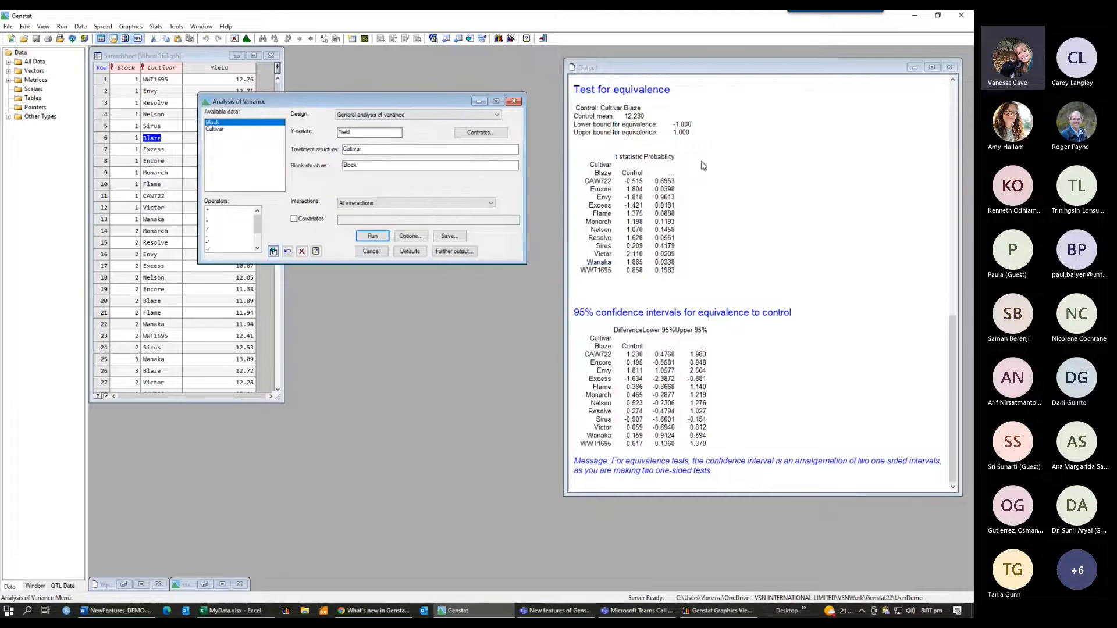
{"action": "key", "text": "alt+Tab"}
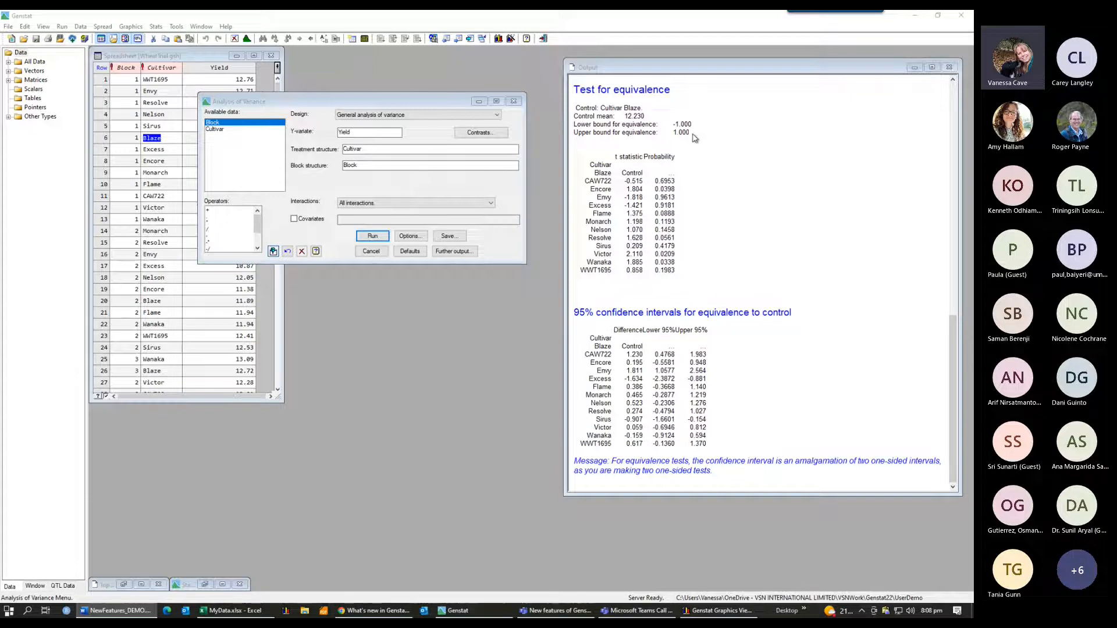
Step: Examine the equivalence bounds and the probabilities for individual cultivars in the output
{"action": "left_click_drag", "start_coordinate": [701, 135], "coordinate": [573, 124]}
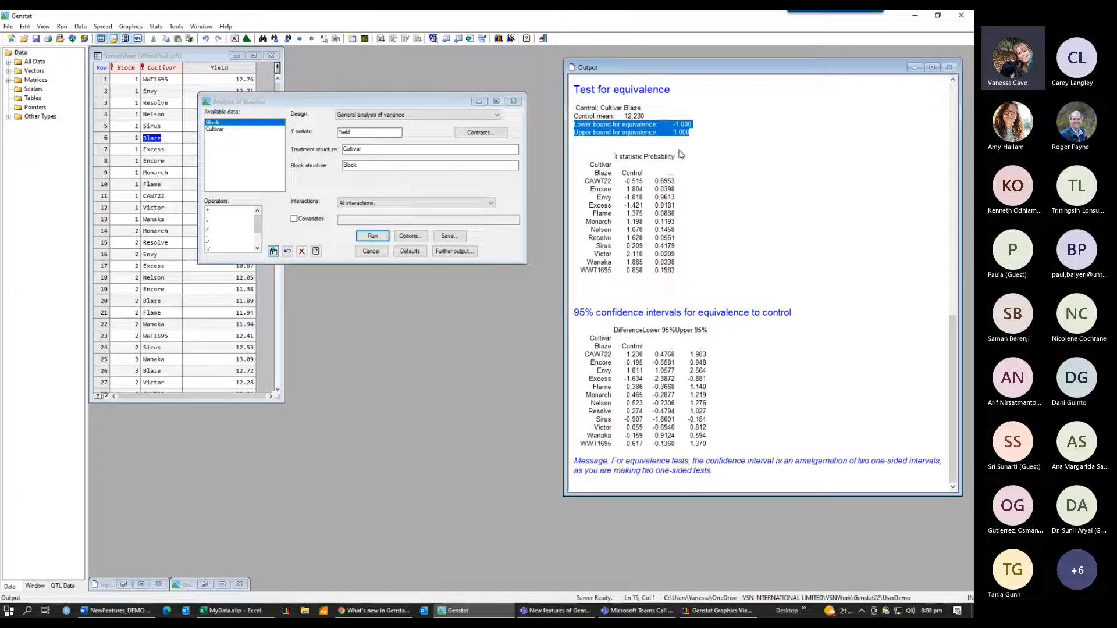
{"action": "left_click", "coordinate": [721, 230]}
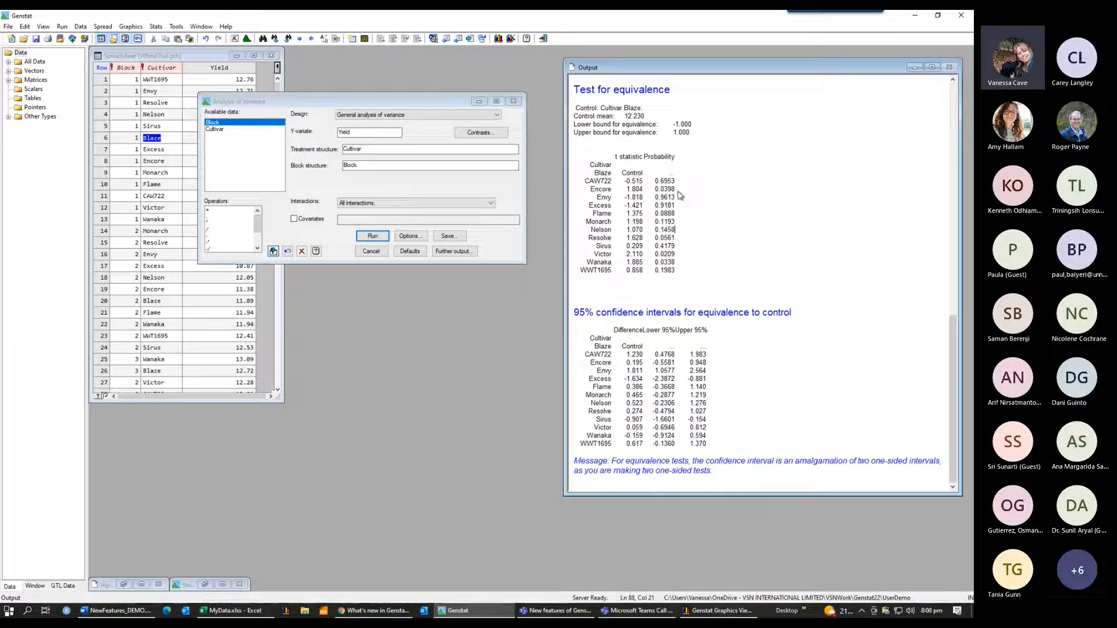
{"action": "left_click_drag", "start_coordinate": [676, 190], "coordinate": [591, 195]}
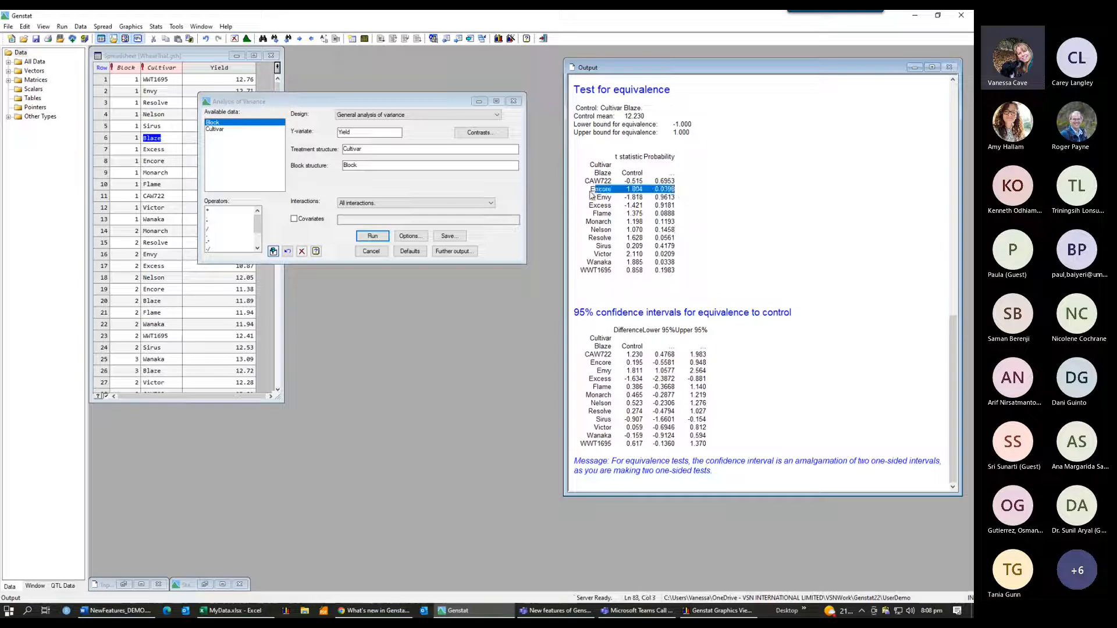
{"action": "left_click_drag", "start_coordinate": [676, 255], "coordinate": [592, 256]}
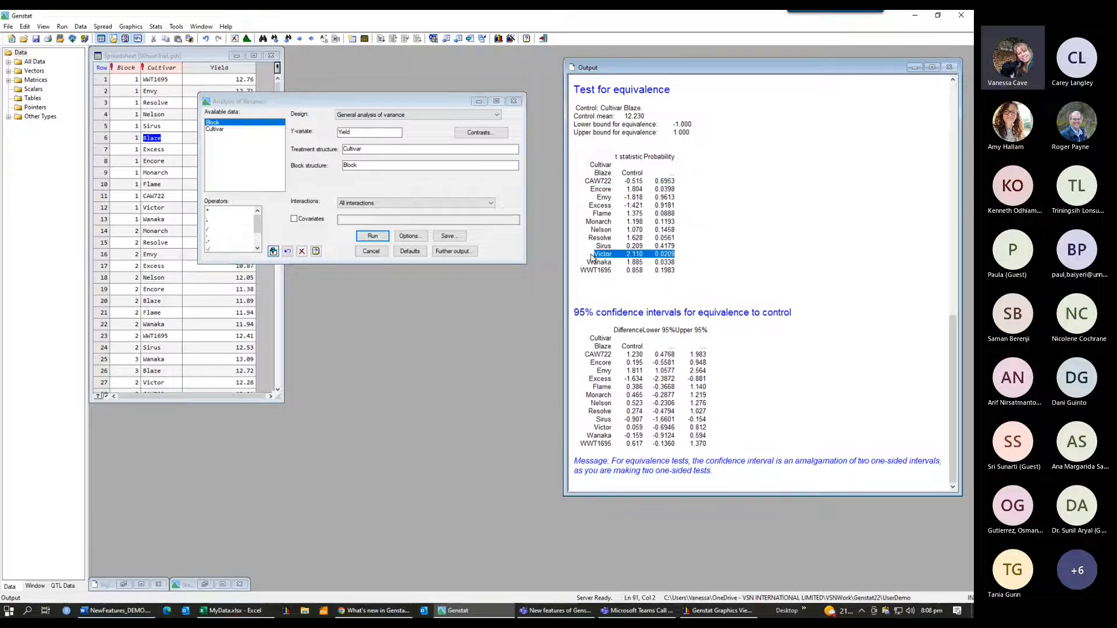
{"action": "left_click_drag", "start_coordinate": [676, 263], "coordinate": [586, 263]}
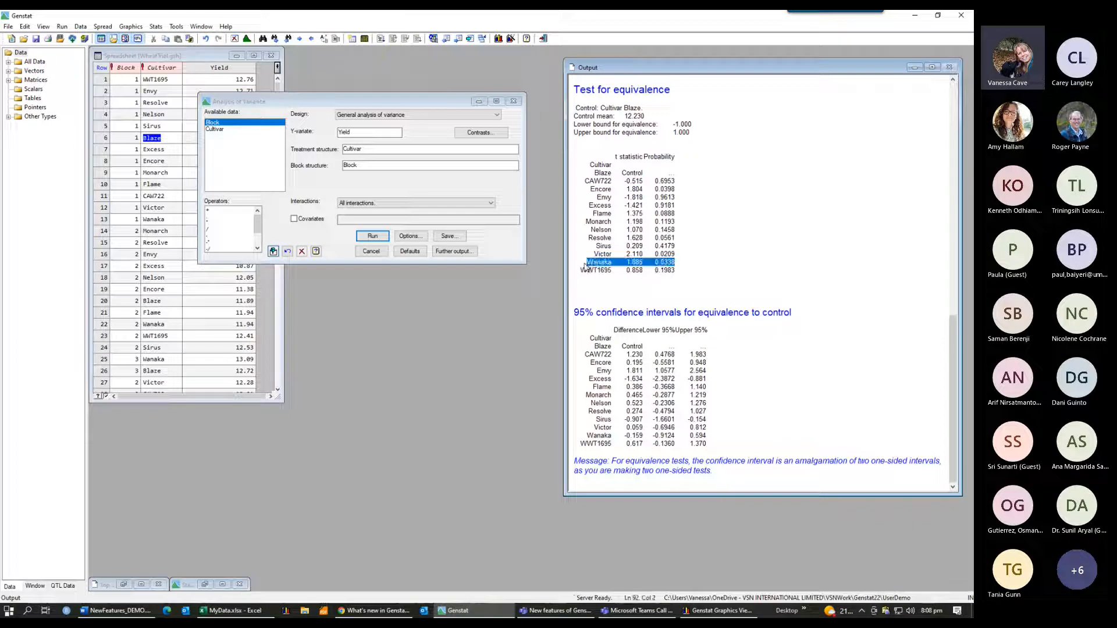
{"action": "left_click", "coordinate": [727, 234]}
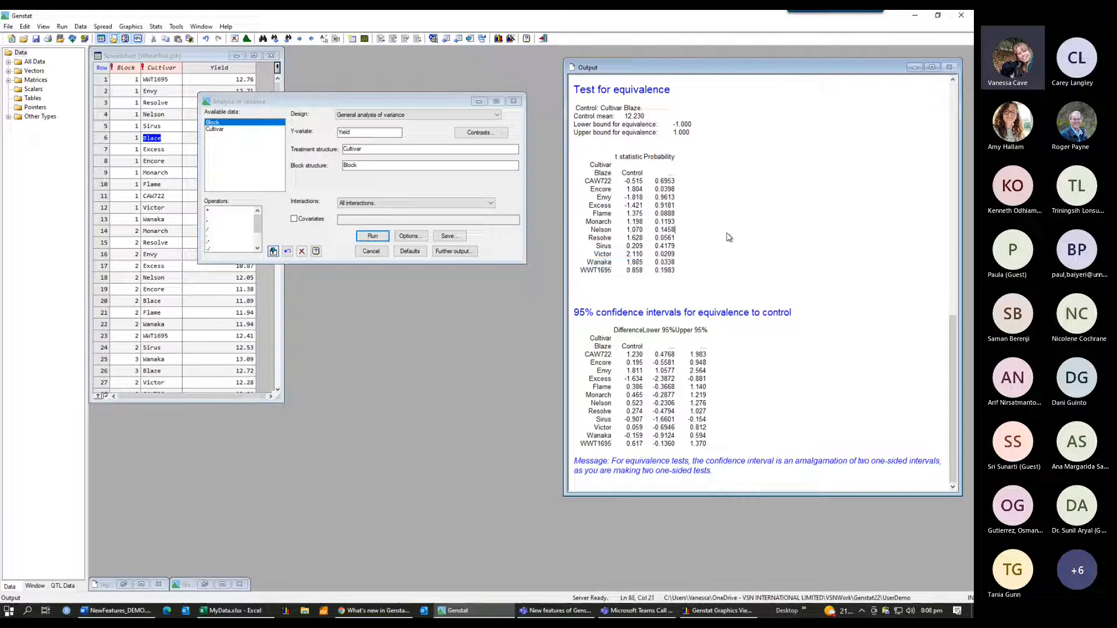
Step: Highlight the Resolve row in the equivalence test output
{"action": "left_click", "coordinate": [680, 213]}
{"action": "left_click_drag", "start_coordinate": [680, 214], "coordinate": [597, 218]}
{"action": "left_click_drag", "start_coordinate": [676, 238], "coordinate": [574, 239]}
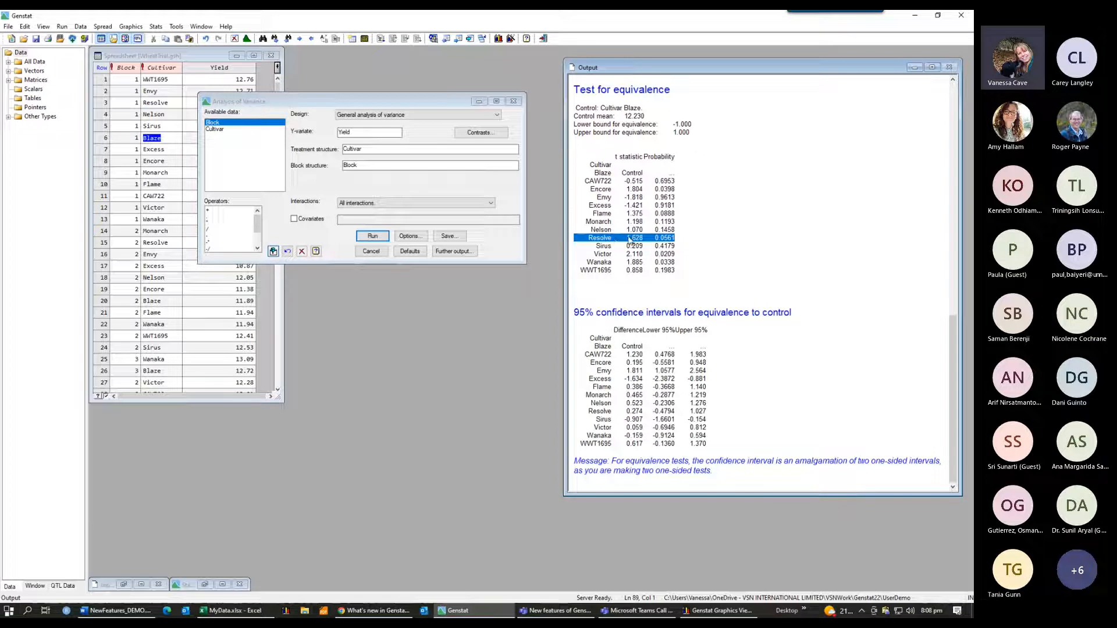
Step: Bring the 'Equivalence Tests to Cultivar Blaze' graph back into view
{"action": "key", "text": "alt+Tab"}
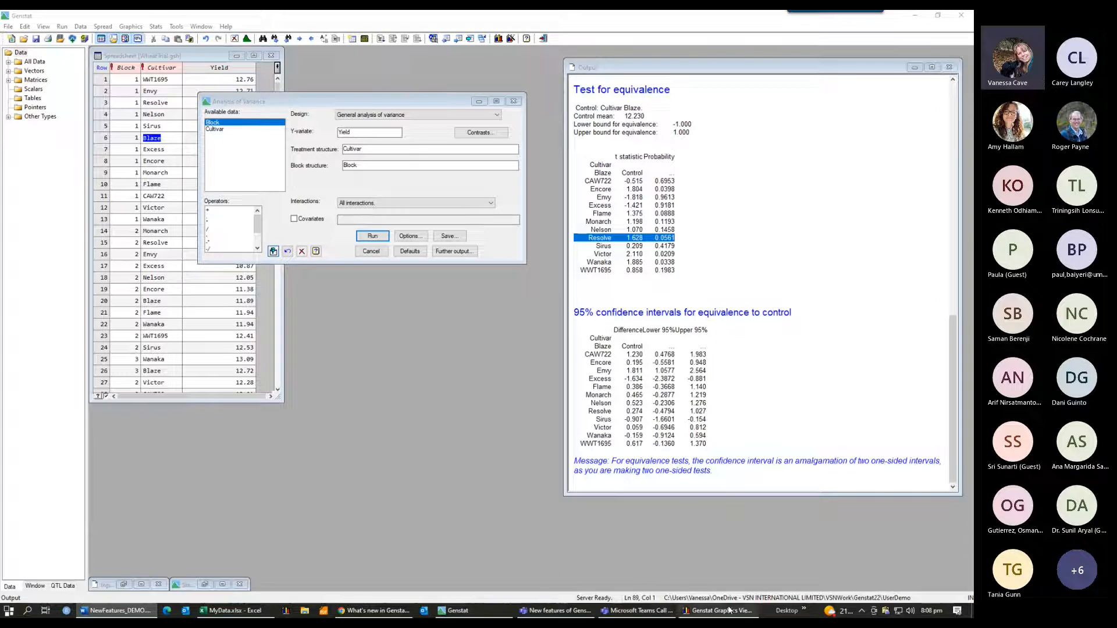
{"action": "mouse_move", "coordinate": [726, 611]}
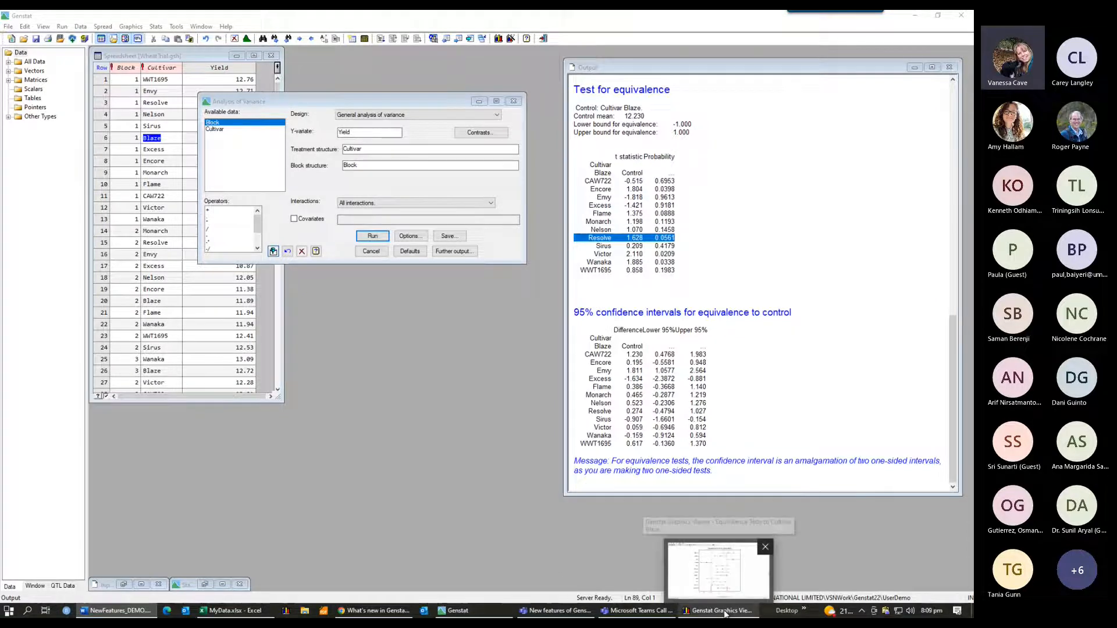
{"action": "left_click", "coordinate": [724, 611]}
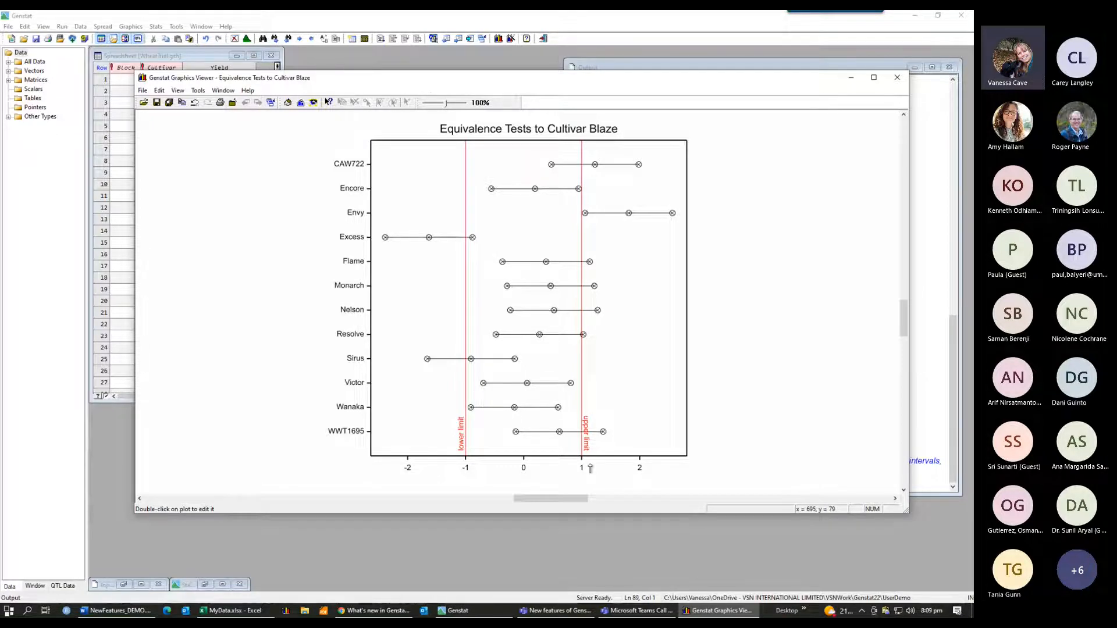
Step: Open the one- and two-sample t-tests dialog to show its equivalence test option
{"action": "left_click", "coordinate": [156, 27]}
{"action": "mouse_move", "coordinate": [238, 55]}
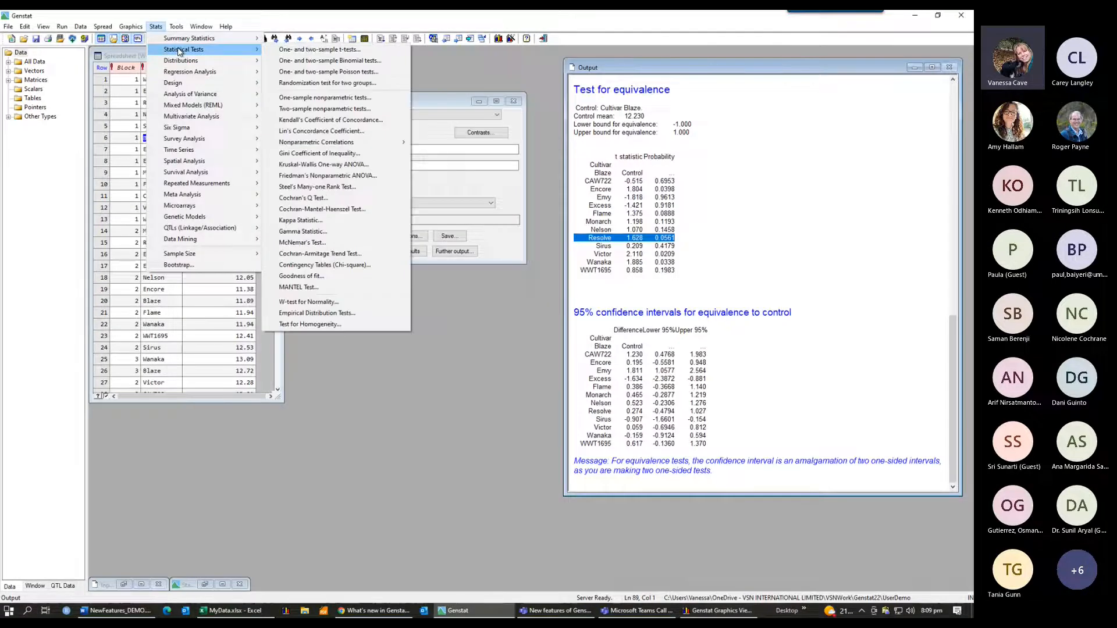
{"action": "left_click", "coordinate": [296, 53]}
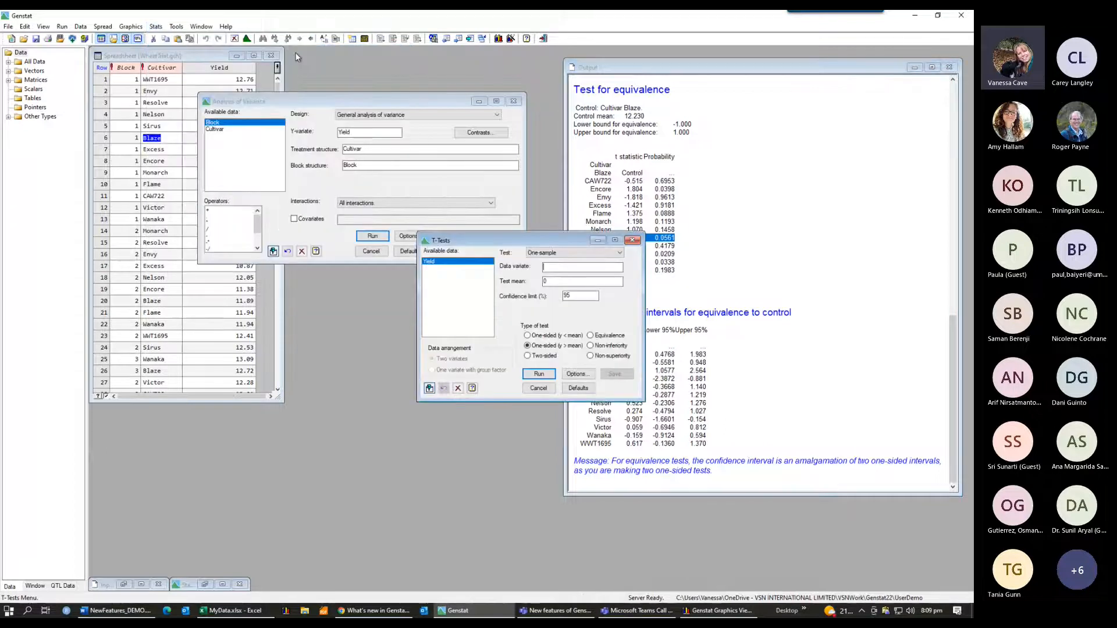
{"action": "left_click_drag", "start_coordinate": [534, 239], "coordinate": [522, 181]}
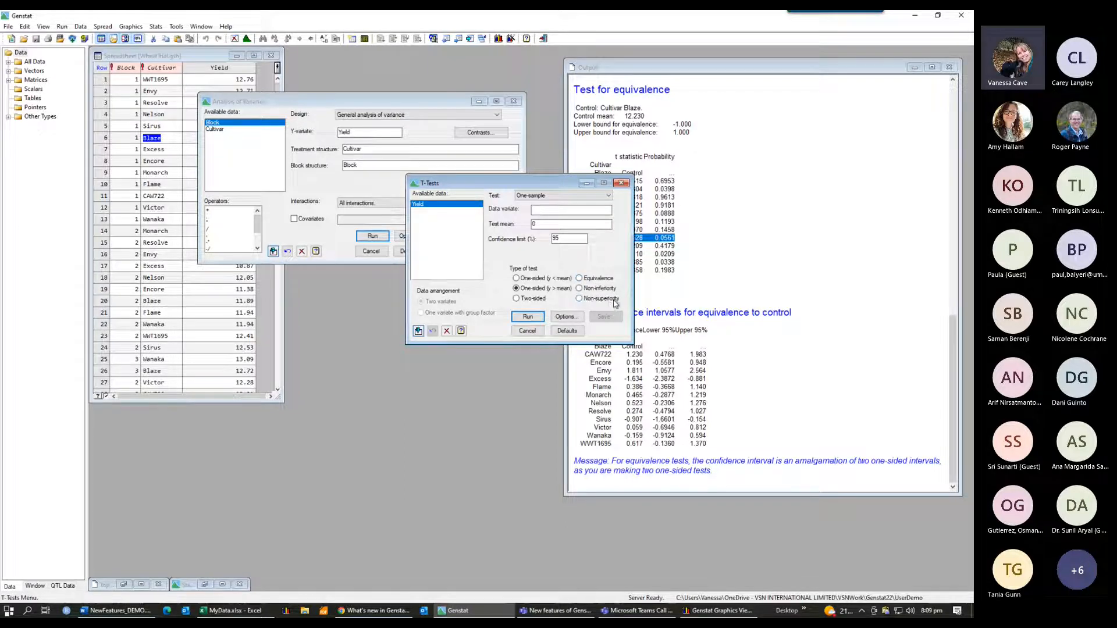
Step: Inspect the TEQUIVALENCE command in the input log, close the log and restart the session
{"action": "left_click", "coordinate": [36, 586]}
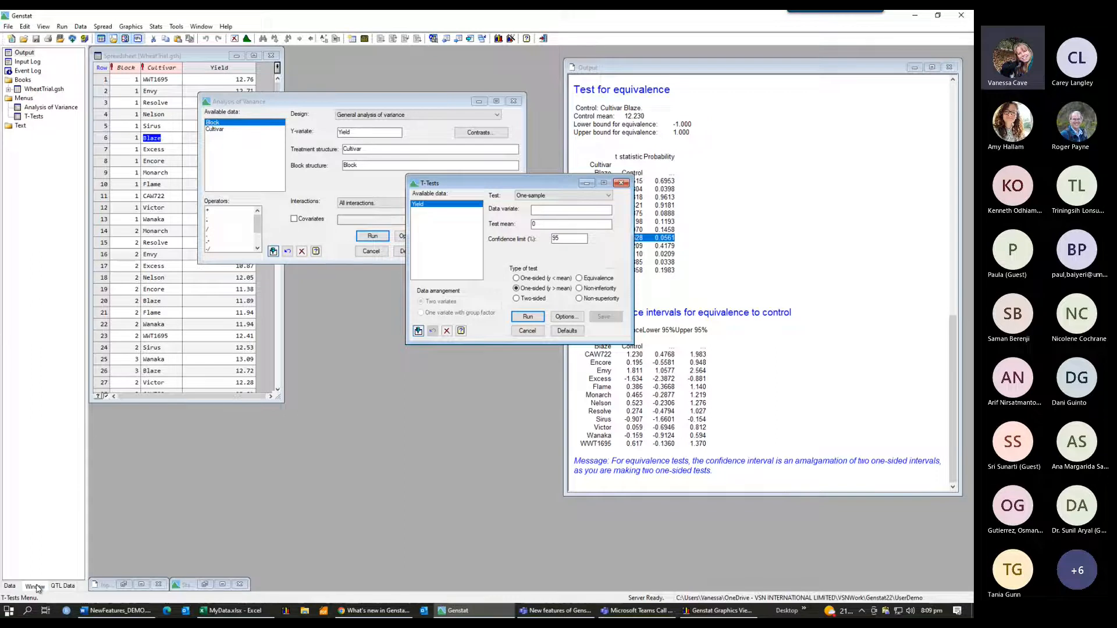
{"action": "double_click", "coordinate": [33, 61]}
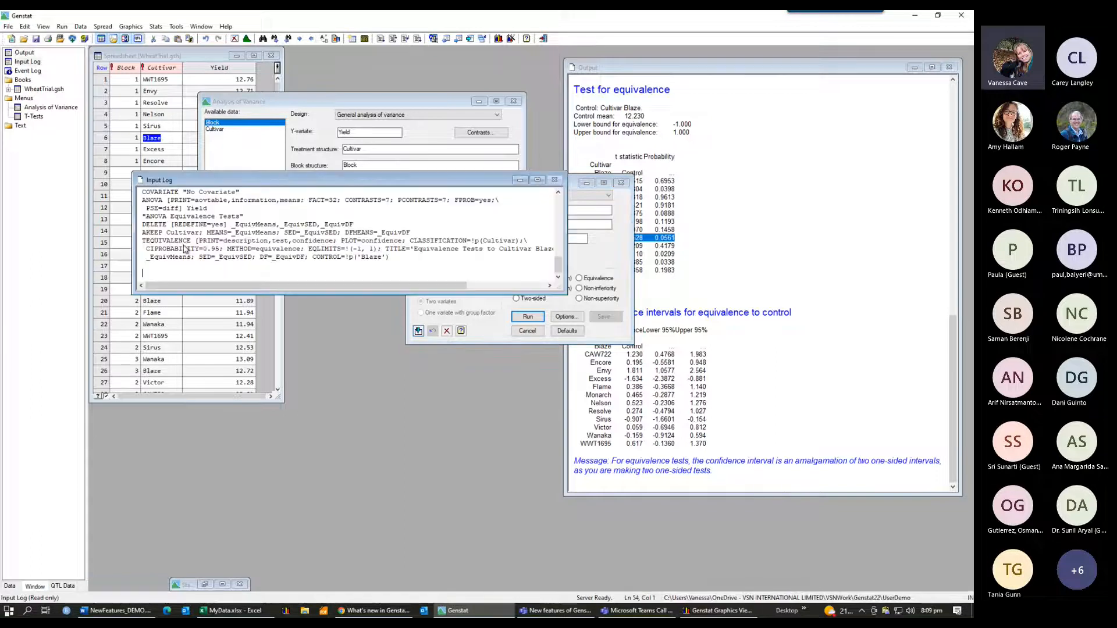
{"action": "left_click_drag", "start_coordinate": [198, 241], "coordinate": [143, 245]}
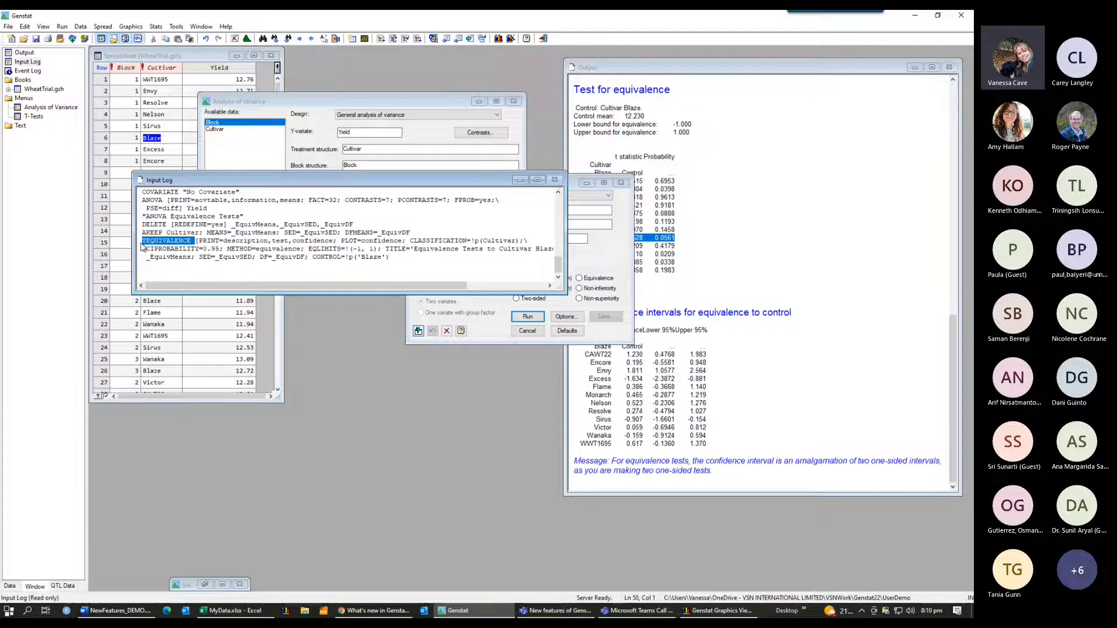
{"action": "left_click", "coordinate": [556, 181]}
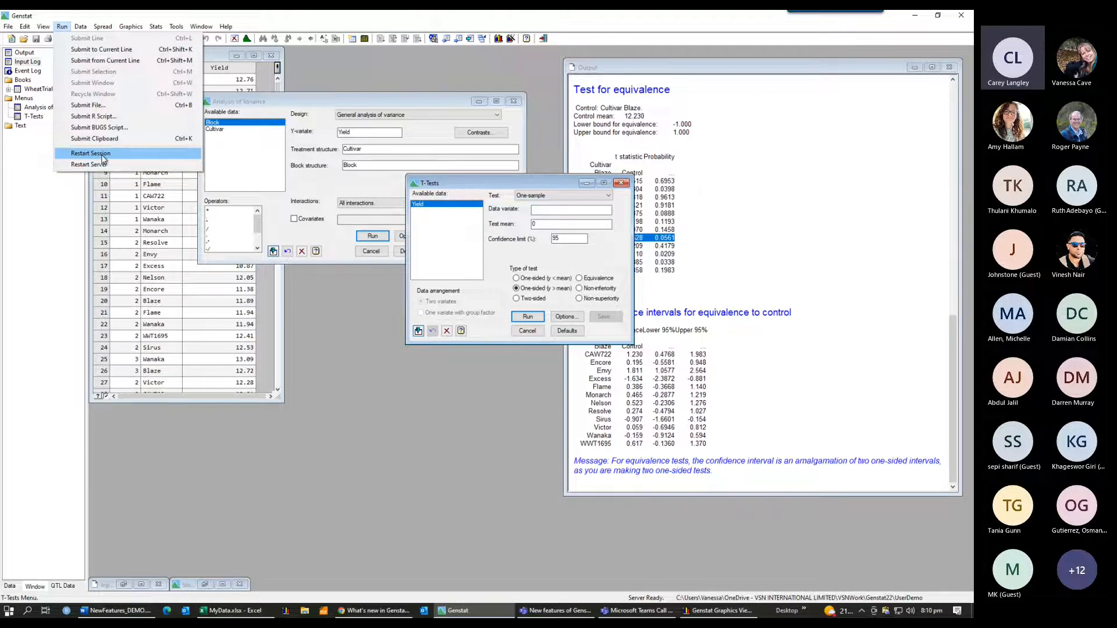
{"action": "left_click", "coordinate": [93, 154]}
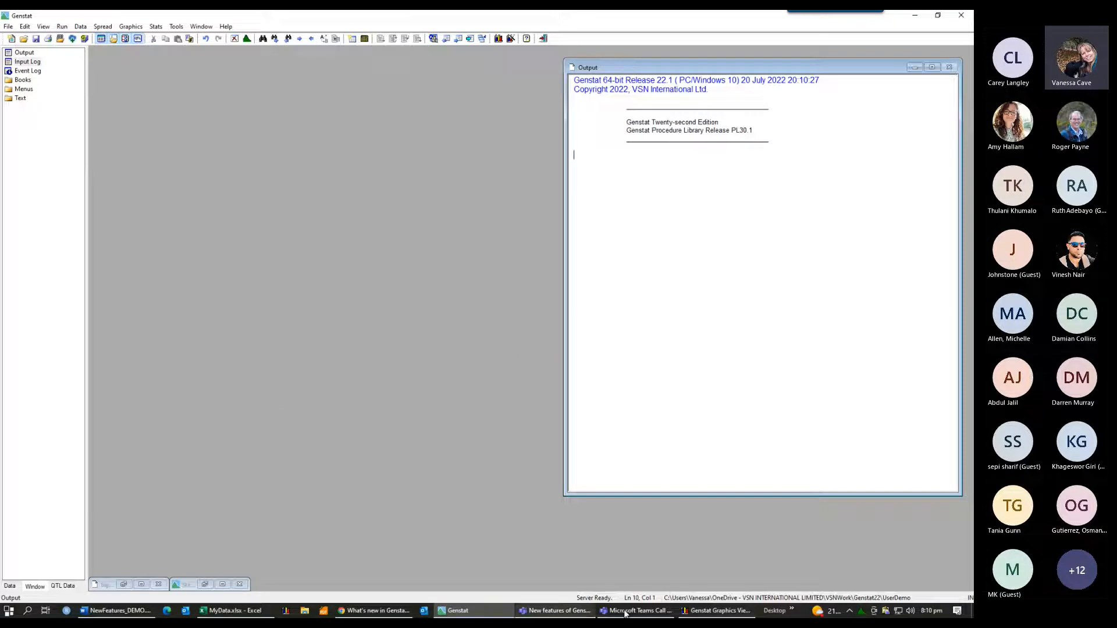
Step: Switch to the 'What's new in Genstat' web page and highlight the Generalized Linear Mixed Model update line
{"action": "left_click", "coordinate": [375, 611]}
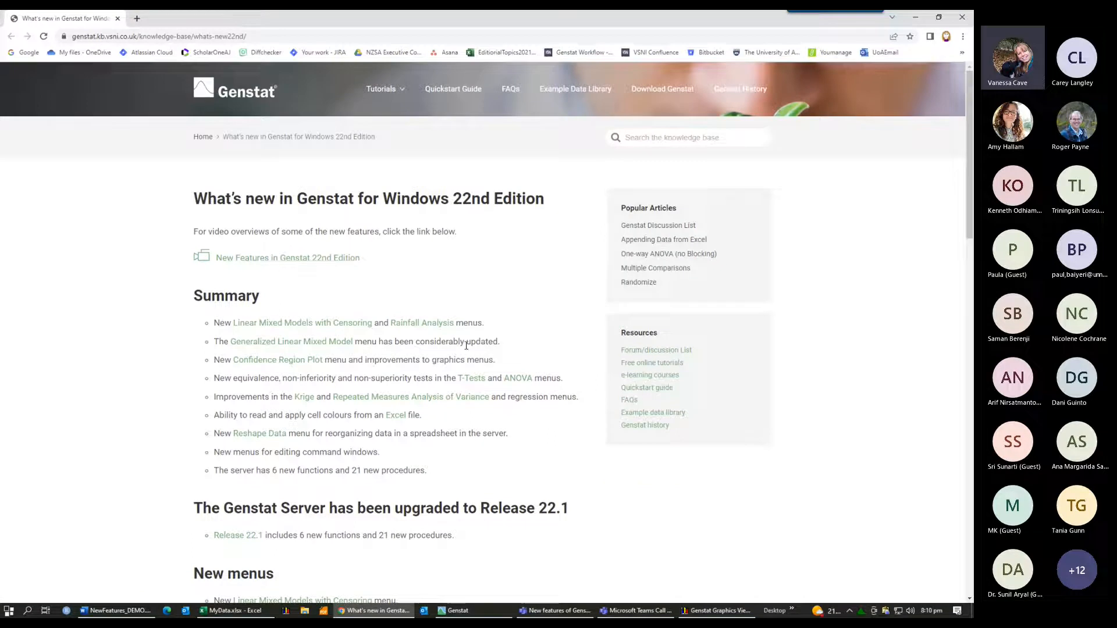
{"action": "left_click_drag", "start_coordinate": [501, 342], "coordinate": [204, 345]}
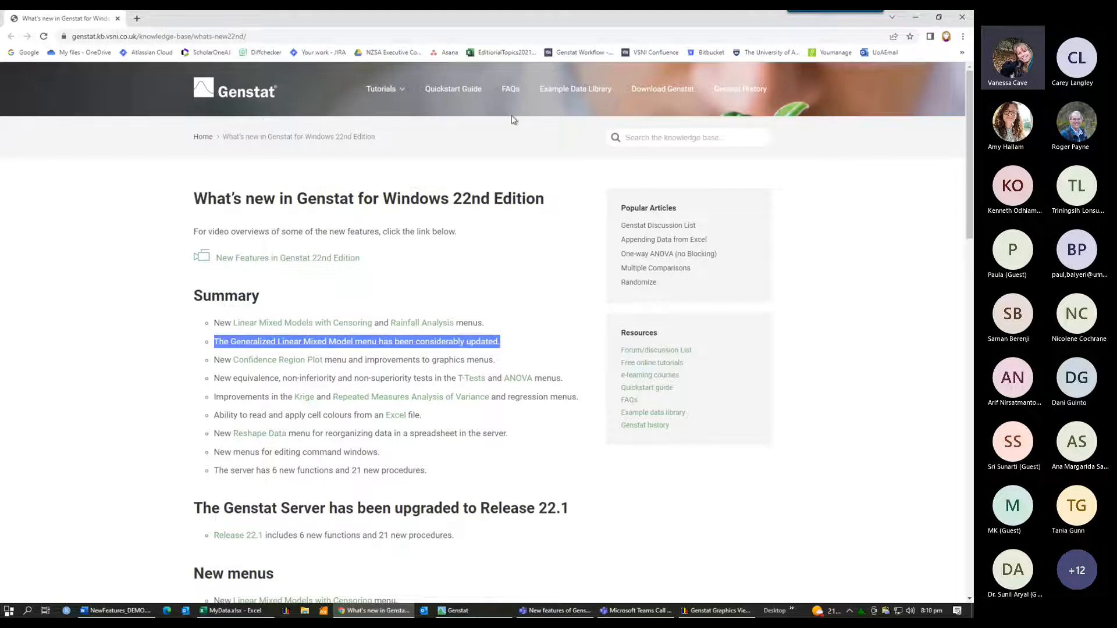
Step: Open the example data set GtKnott2000.gsh
{"action": "left_click", "coordinate": [457, 611]}
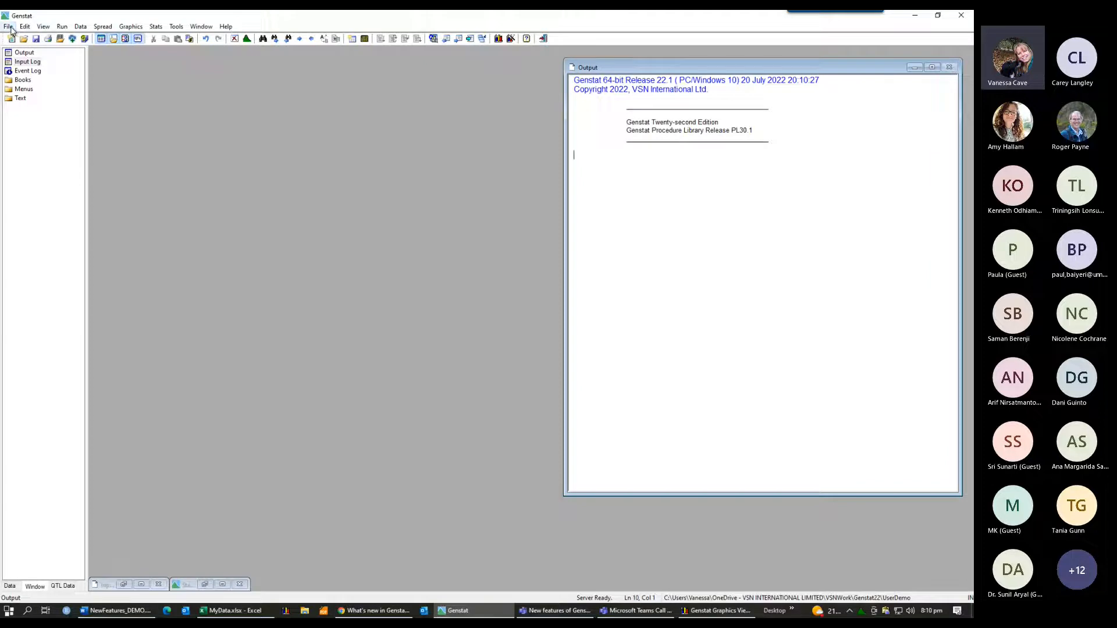
{"action": "left_click", "coordinate": [8, 27]}
{"action": "left_click", "coordinate": [36, 61]}
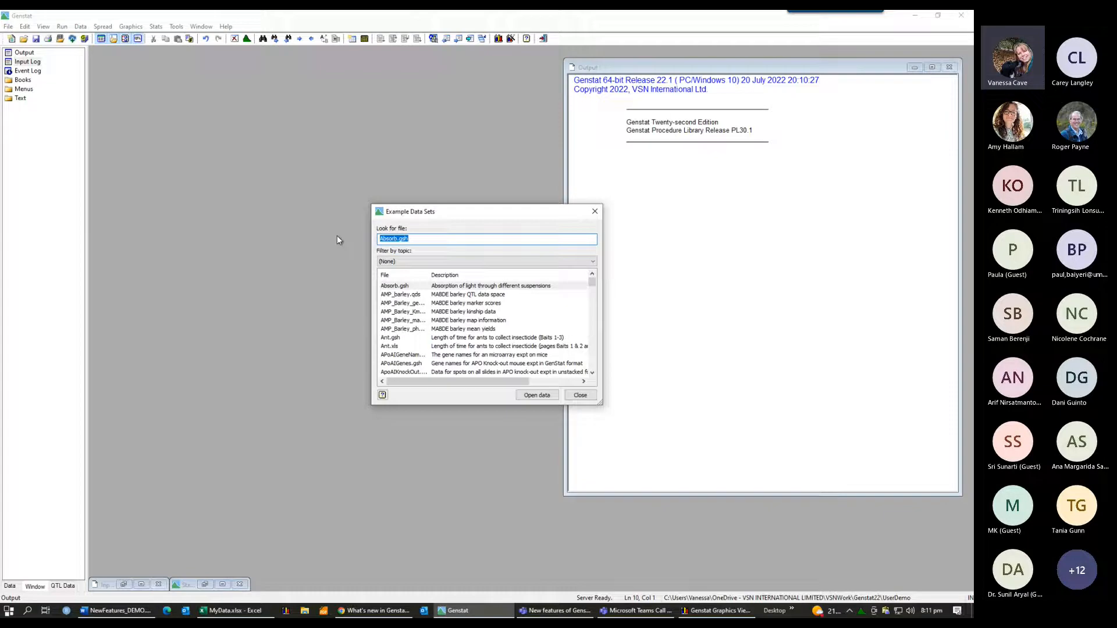
{"action": "type", "text": "Gt"}
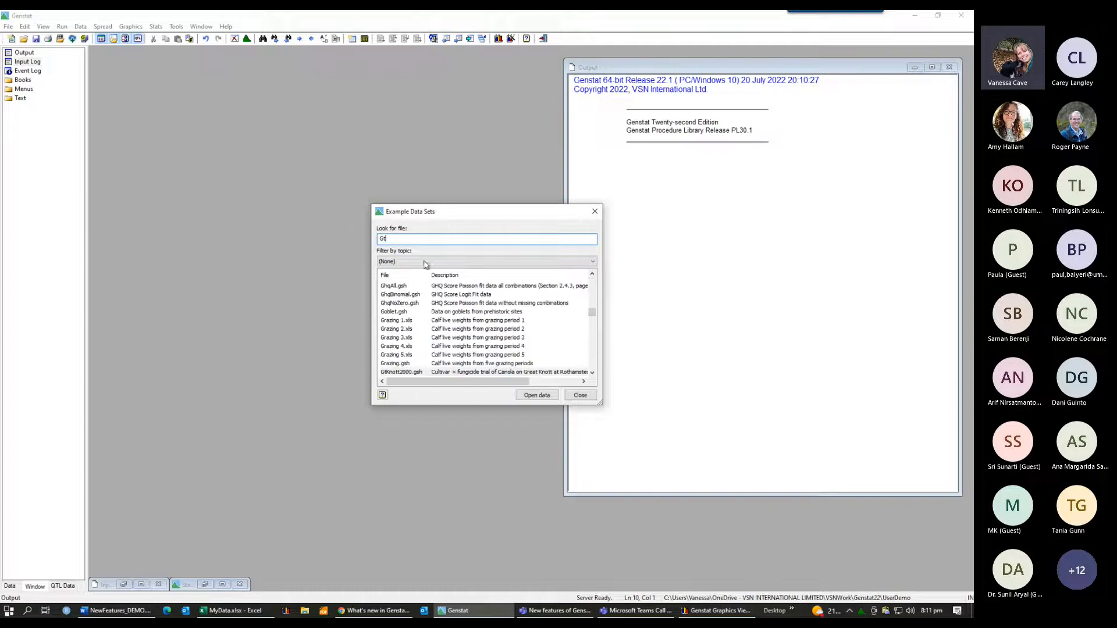
{"action": "left_click", "coordinate": [405, 373]}
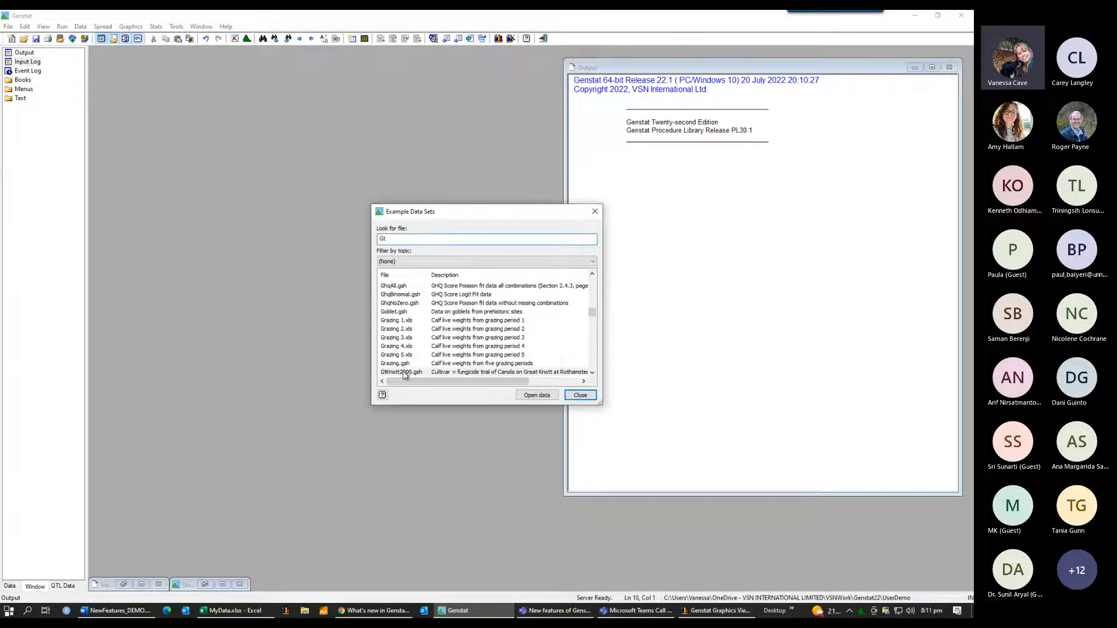
{"action": "left_click", "coordinate": [538, 395]}
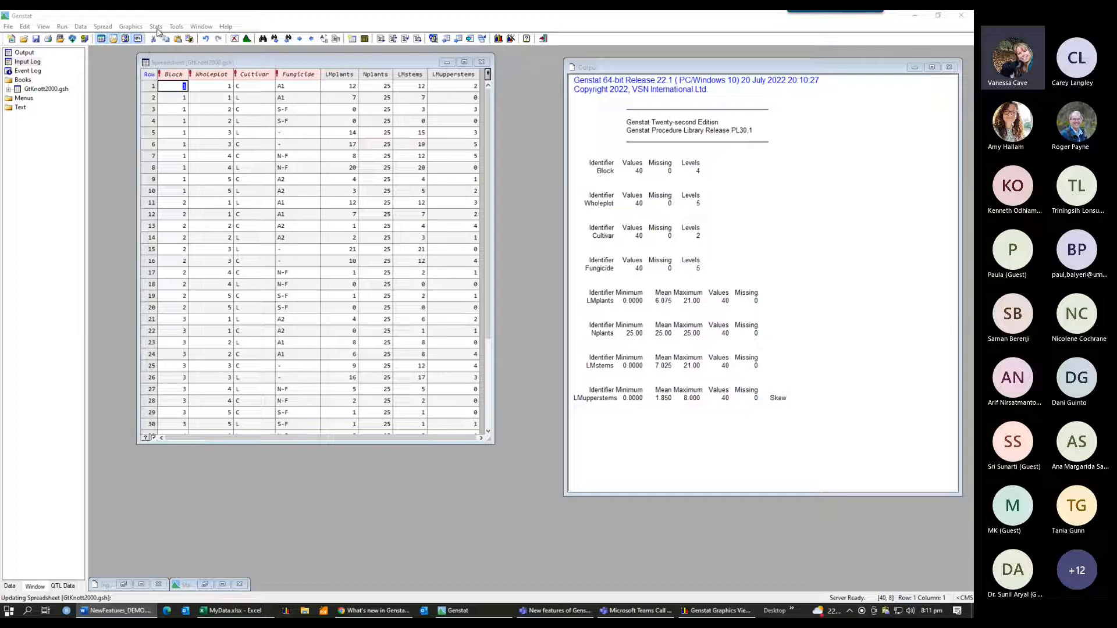
Step: Open the Generalized Linear Mixed Models dialog and set the response variate to LMplants
{"action": "left_click", "coordinate": [156, 27]}
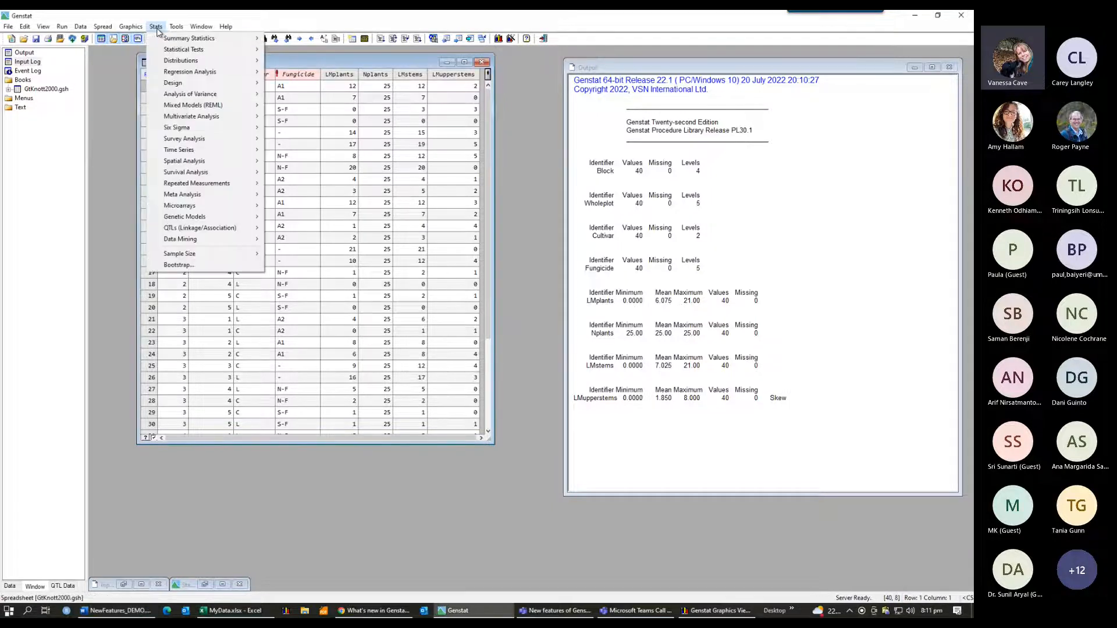
{"action": "mouse_move", "coordinate": [189, 105]}
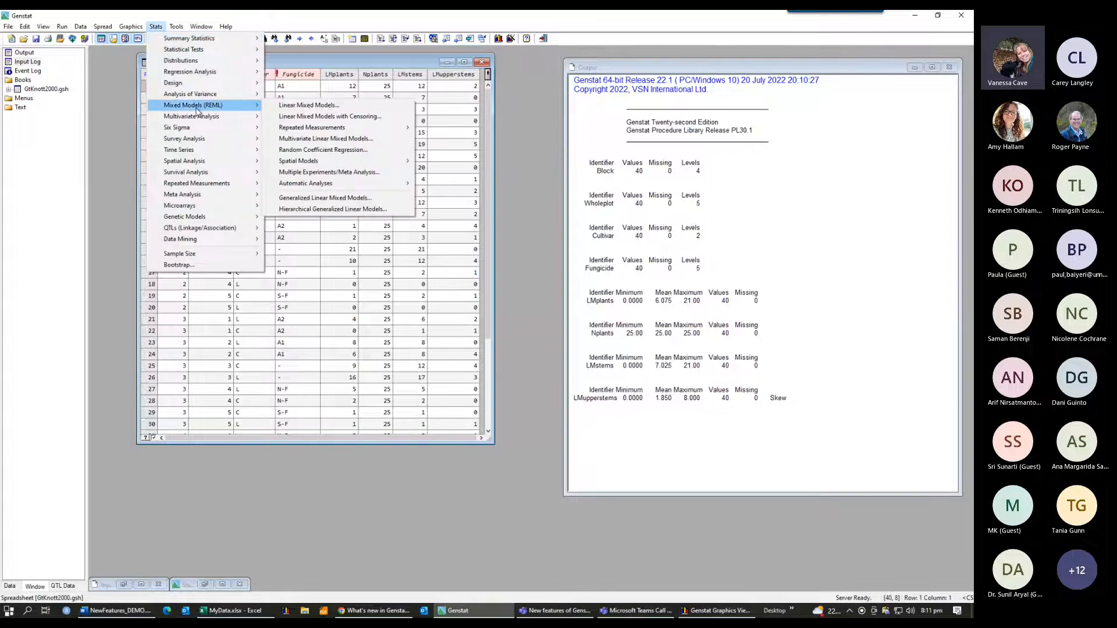
{"action": "left_click", "coordinate": [337, 202]}
{"action": "left_click_drag", "start_coordinate": [448, 239], "coordinate": [332, 111]}
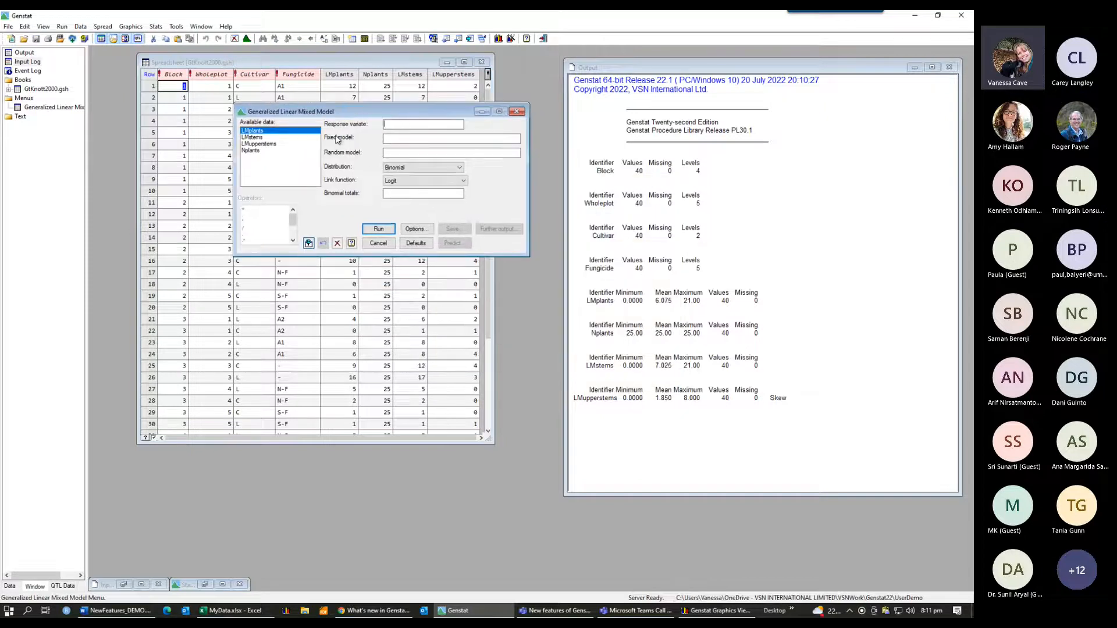
{"action": "double_click", "coordinate": [257, 132]}
{"action": "left_click", "coordinate": [403, 140]}
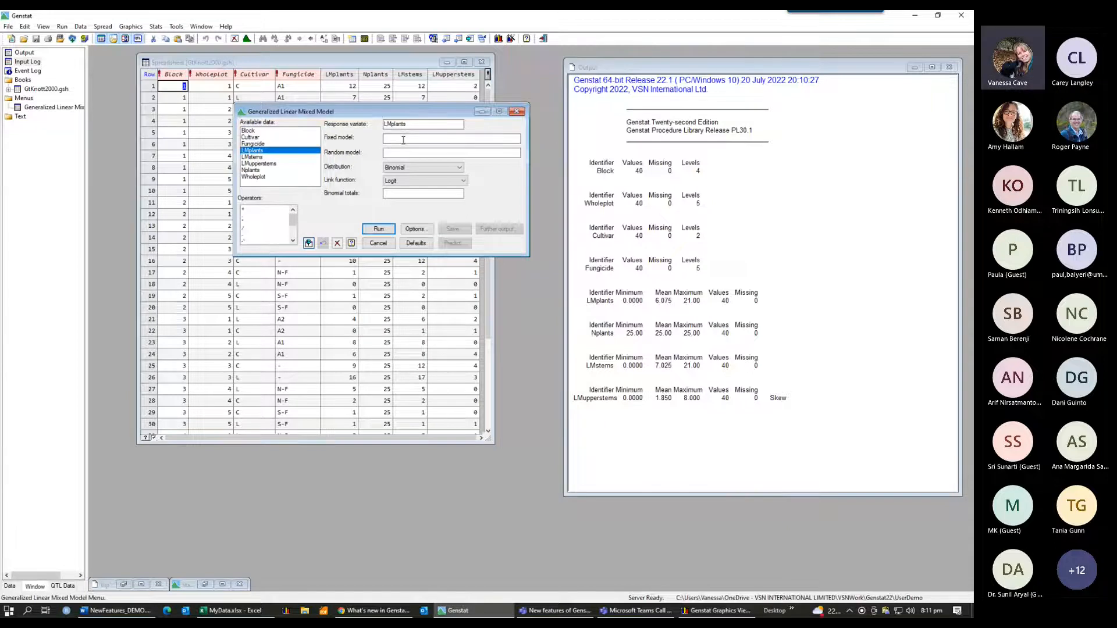
Step: Set the fixed model to Cultivar*Fungicide
{"action": "double_click", "coordinate": [251, 138]}
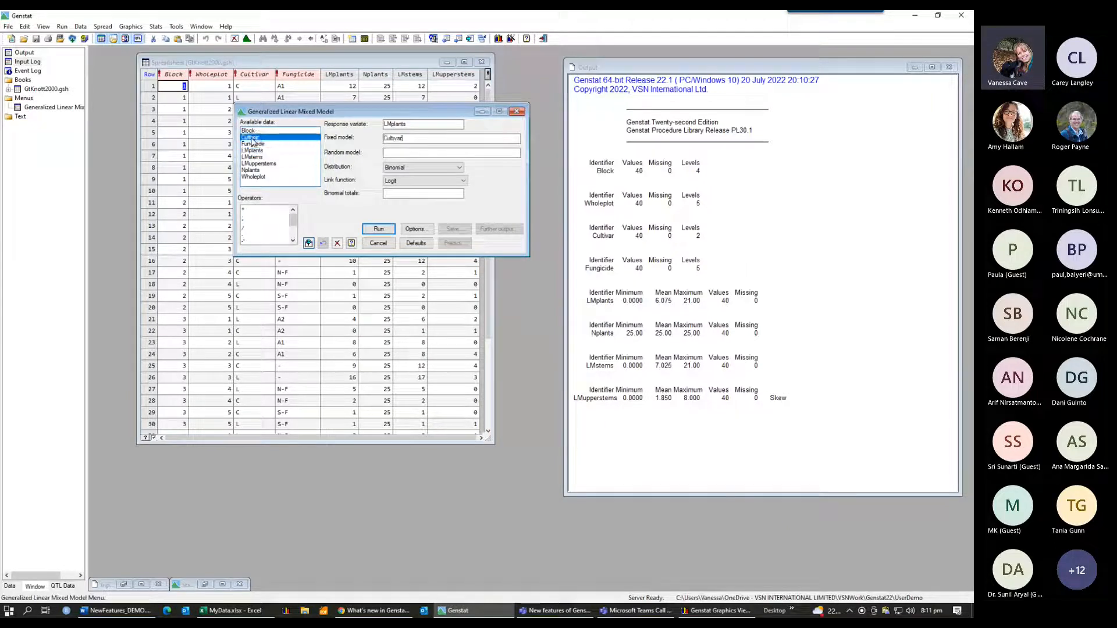
{"action": "type", "text": "*"}
{"action": "double_click", "coordinate": [255, 144]}
{"action": "left_click", "coordinate": [420, 153]}
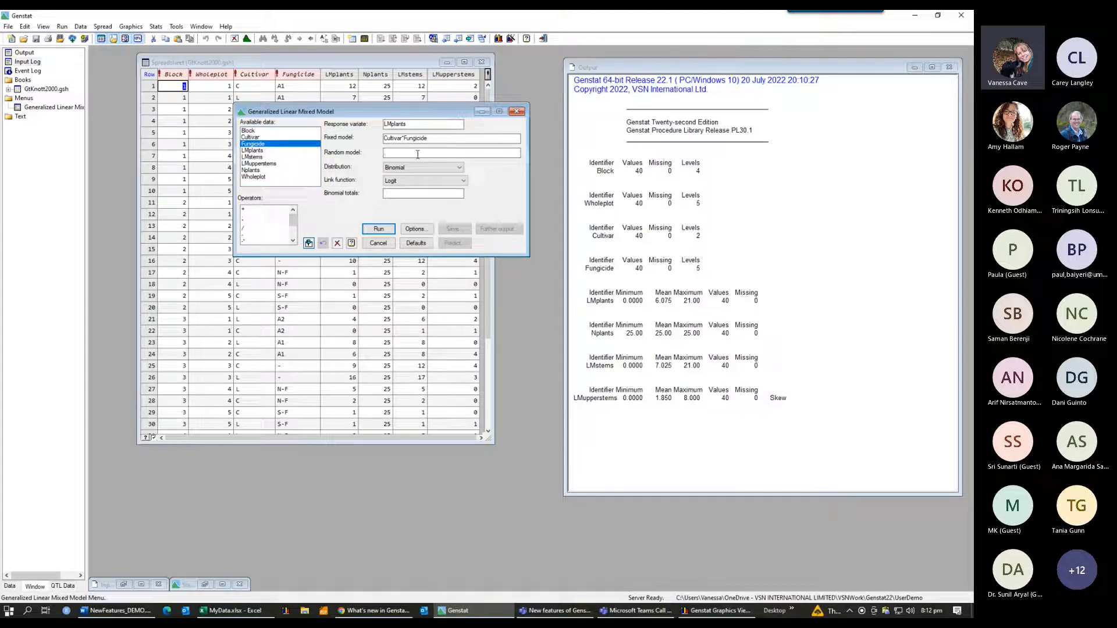
Step: Set the random model to Block/Wholeplot
{"action": "double_click", "coordinate": [253, 131]}
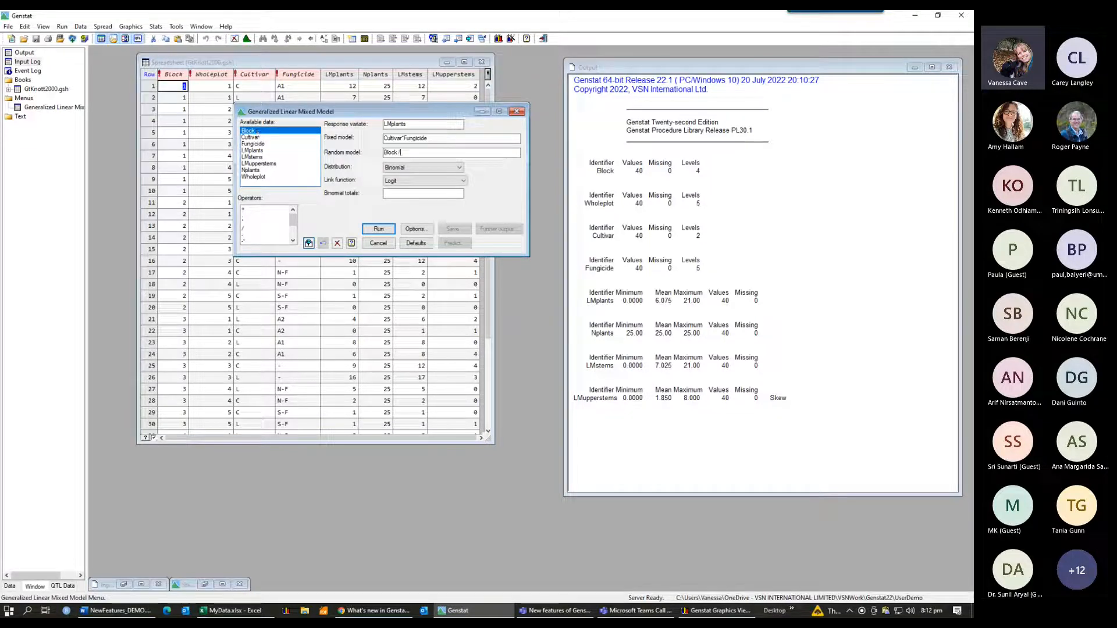
{"action": "type", "text": "/"}
{"action": "double_click", "coordinate": [255, 177]}
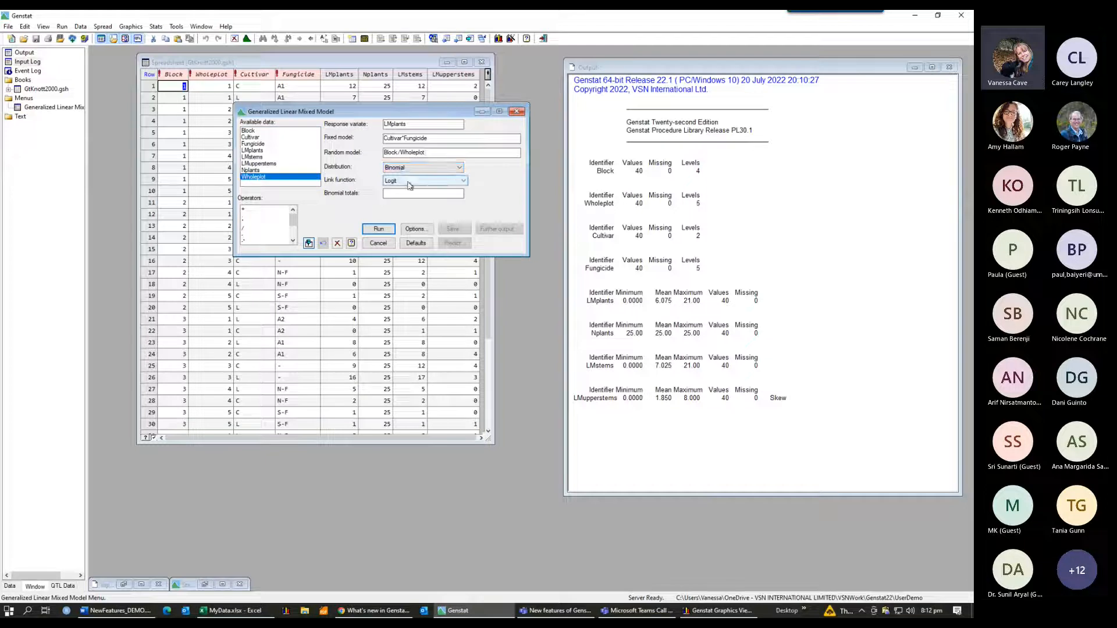
Step: Set the binomial totals to Nplants and run the generalized linear mixed model
{"action": "left_click", "coordinate": [393, 193]}
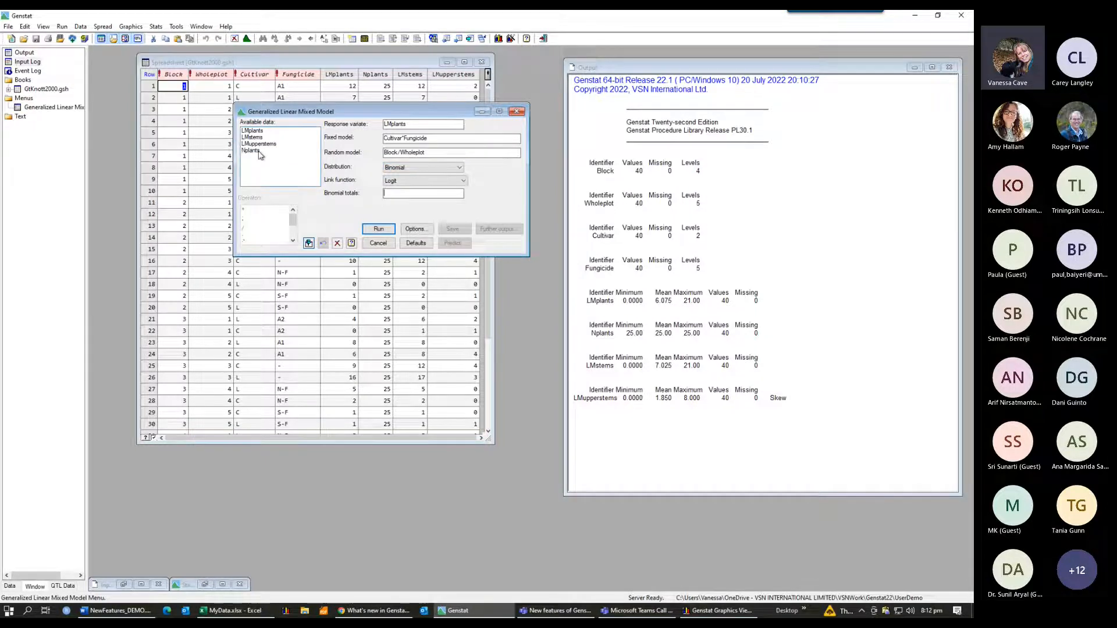
{"action": "left_click", "coordinate": [258, 151]}
{"action": "double_click", "coordinate": [257, 152]}
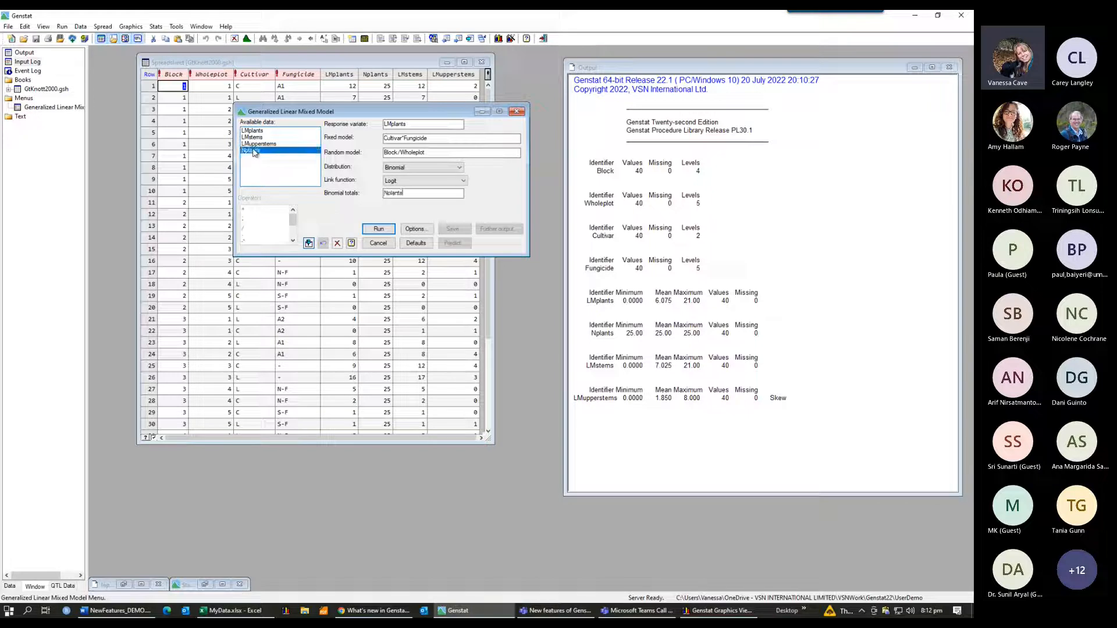
{"action": "left_click", "coordinate": [379, 229]}
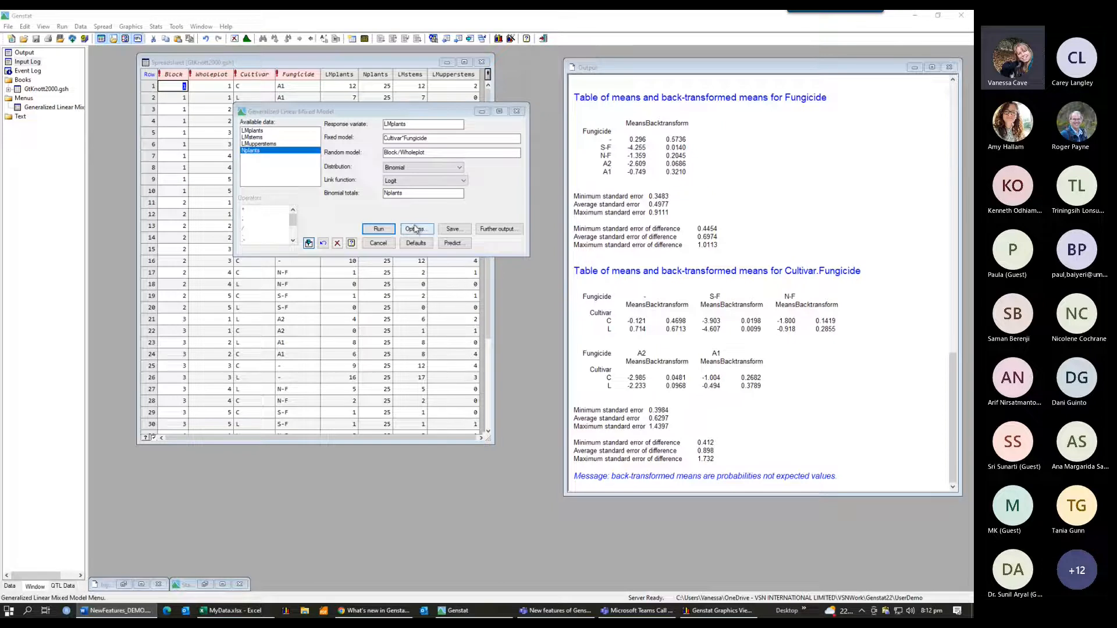
Step: Review the options and save options dialogs of the generalized linear mixed model, closing each
{"action": "left_click", "coordinate": [416, 230]}
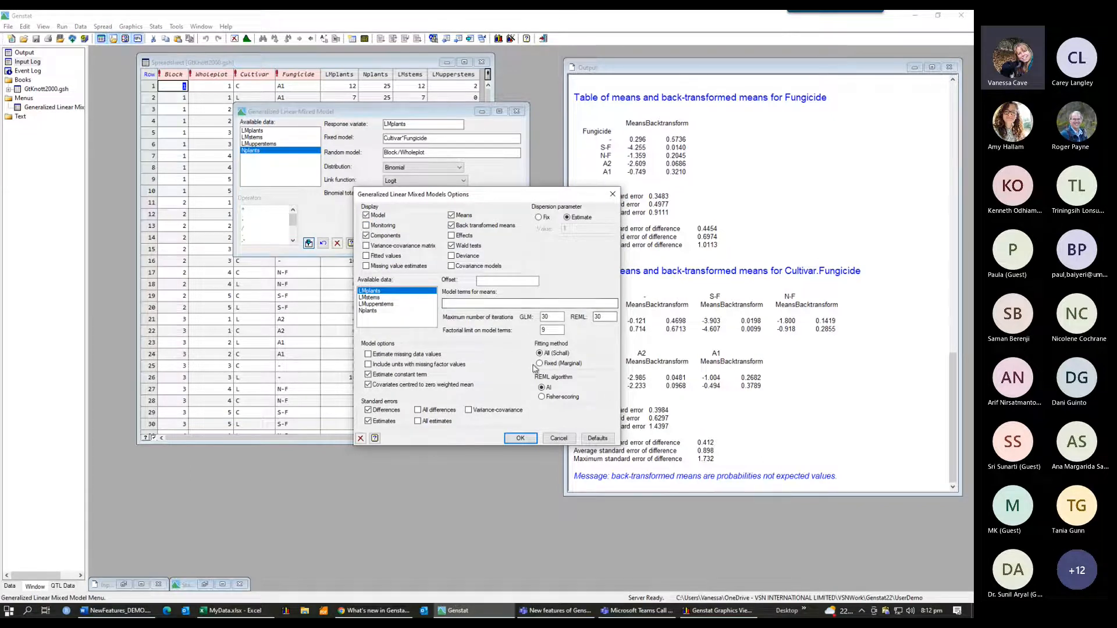
{"action": "left_click", "coordinate": [613, 195]}
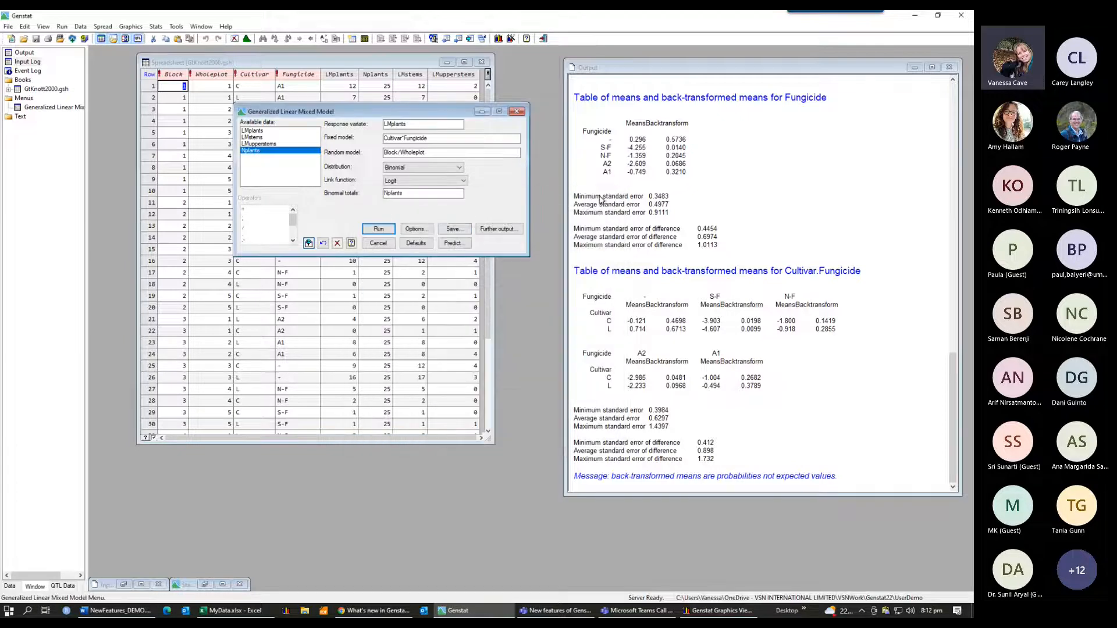
{"action": "left_click", "coordinate": [452, 231]}
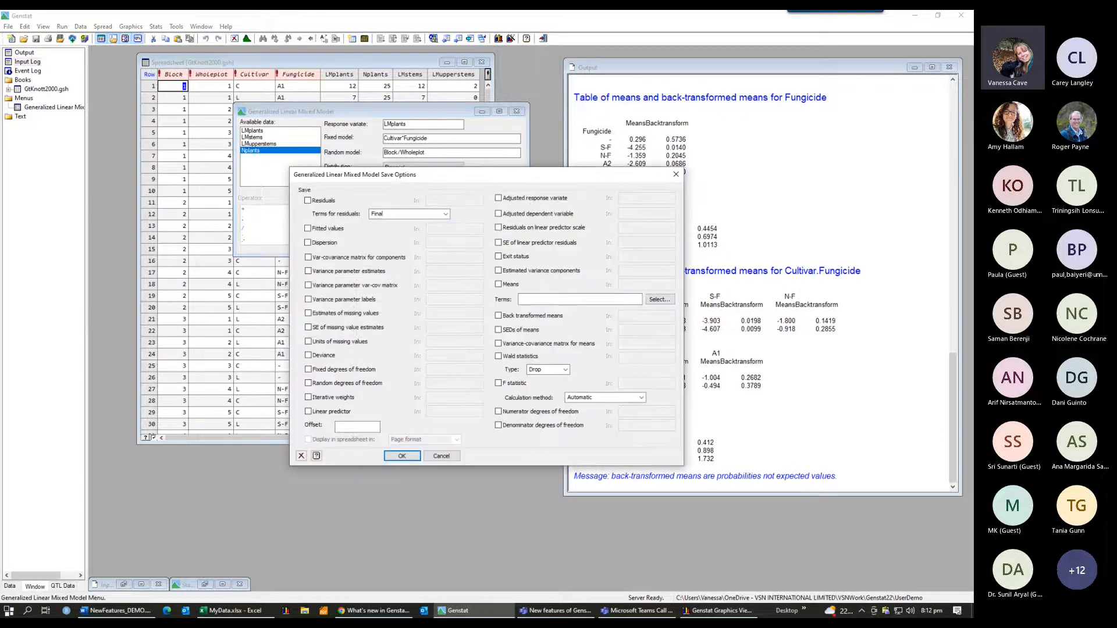
{"action": "key", "text": "alt+Tab"}
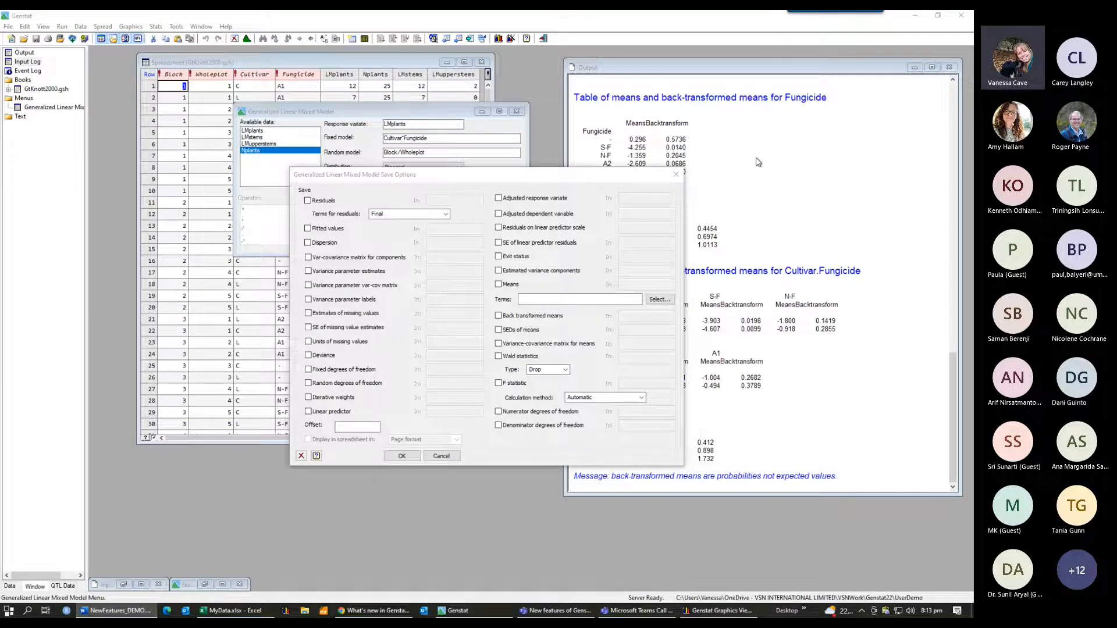
{"action": "left_click", "coordinate": [676, 177]}
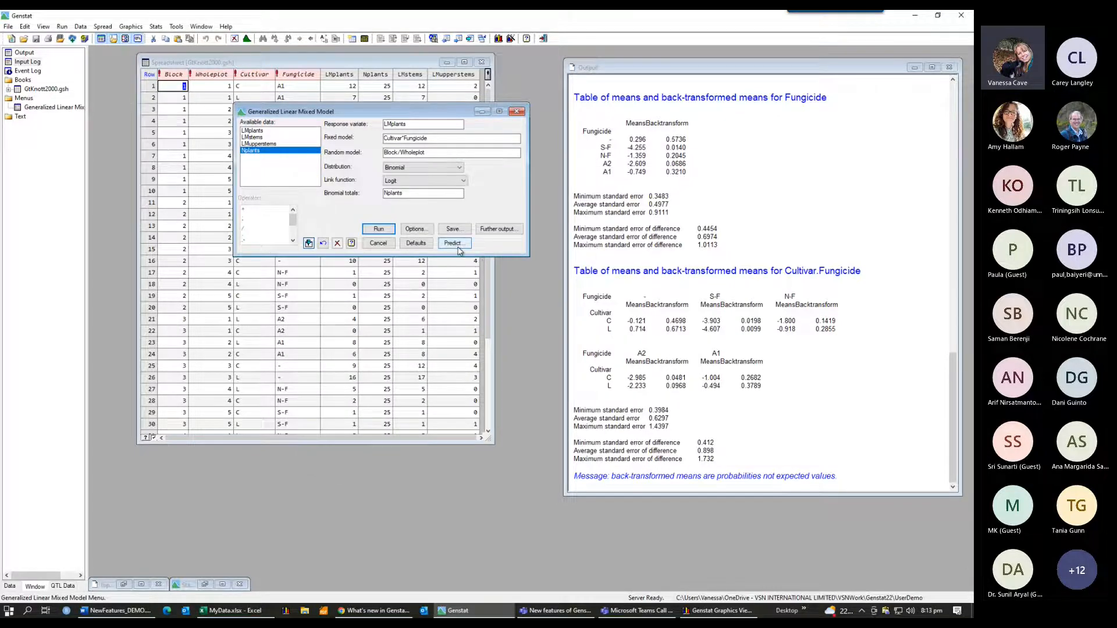
Step: Produce the model's residual plots with fitted-value, normal, half-normal and histogram panels, then close the graph window
{"action": "left_click", "coordinate": [501, 230]}
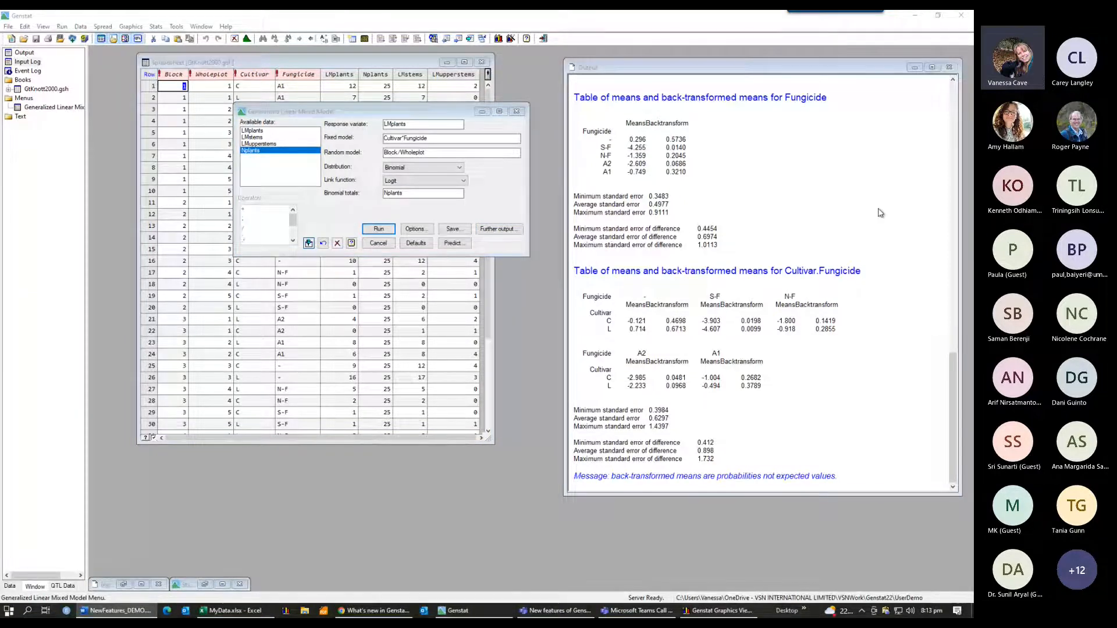
{"action": "left_click", "coordinate": [498, 229]}
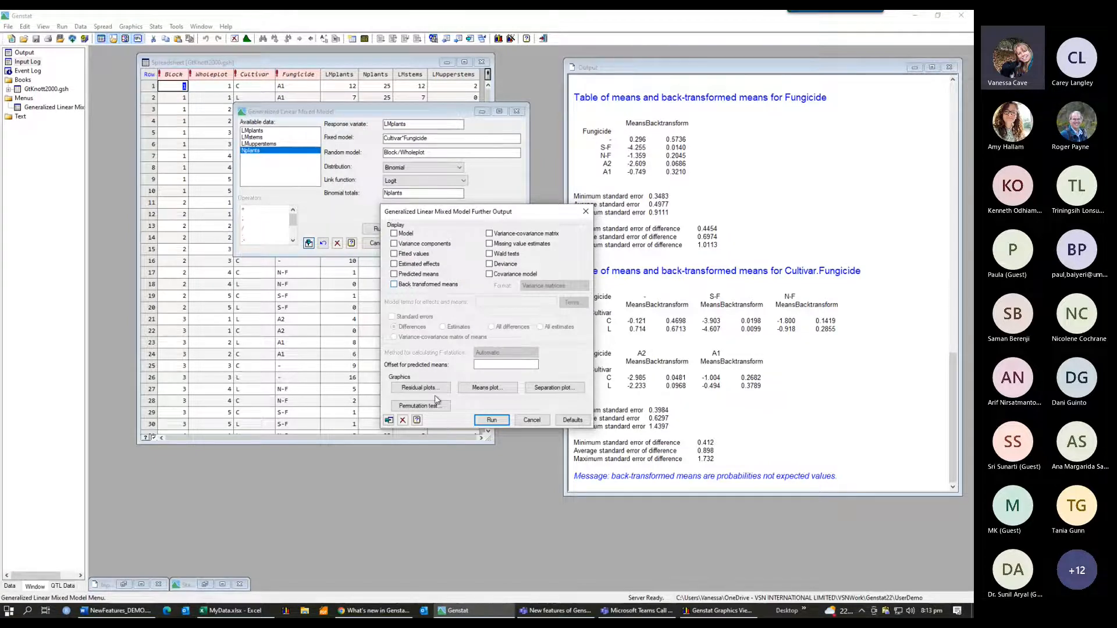
{"action": "key", "text": "alt+Tab"}
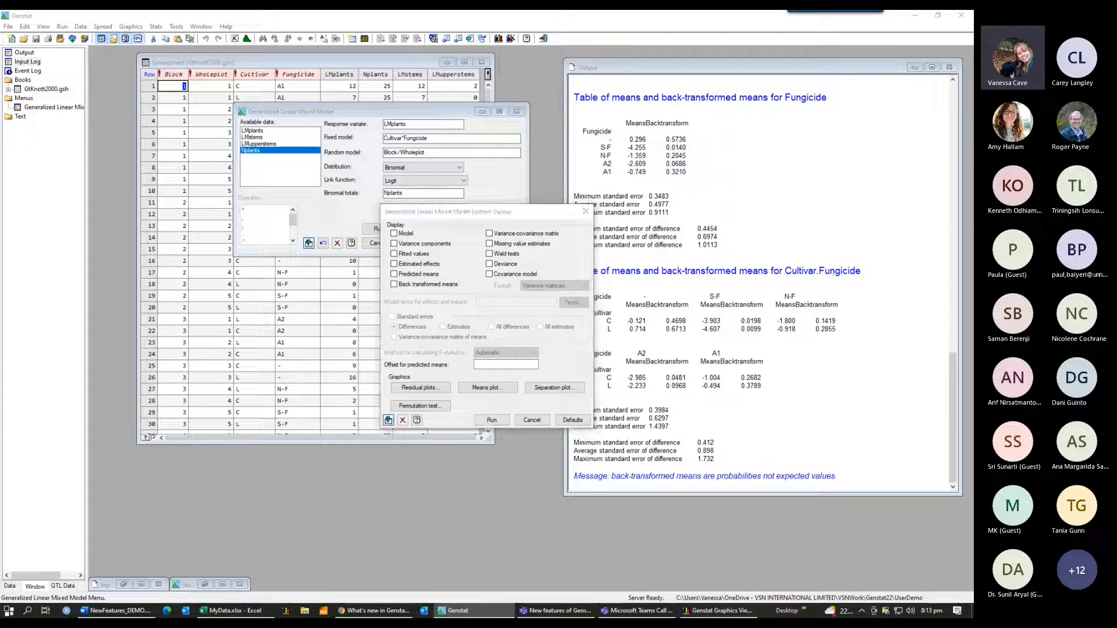
{"action": "left_click", "coordinate": [413, 389]}
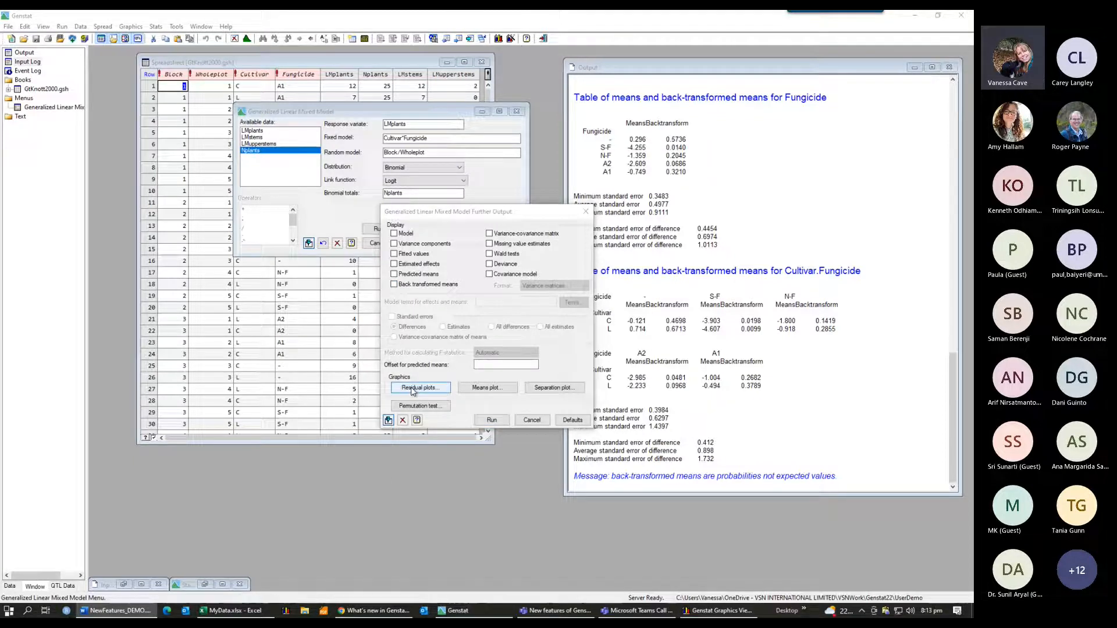
{"action": "left_click", "coordinate": [413, 388]}
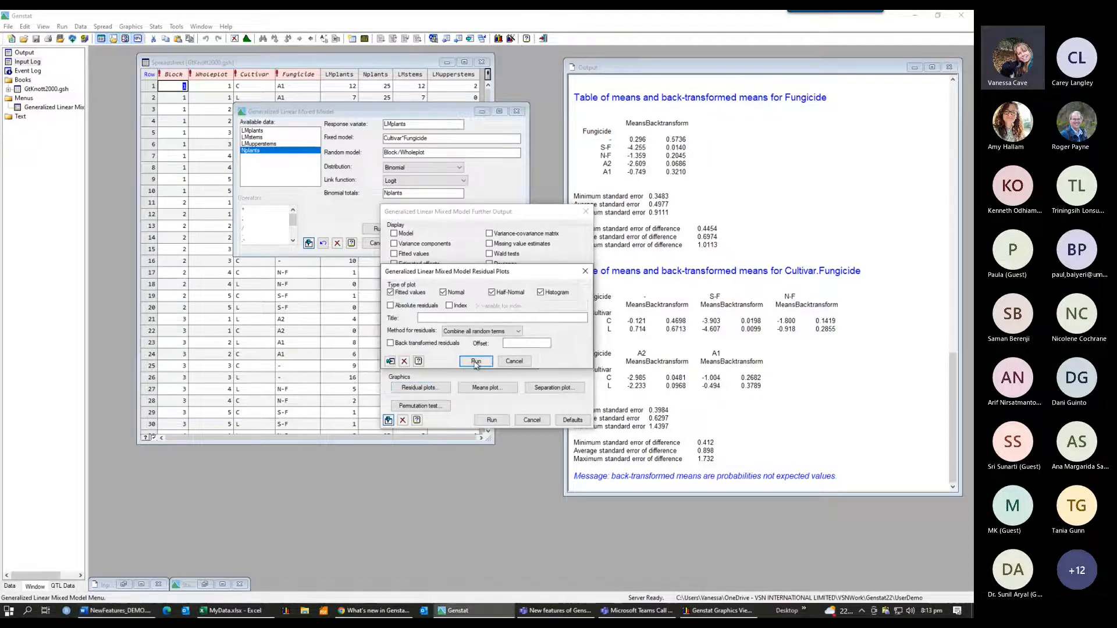
{"action": "left_click", "coordinate": [475, 361]}
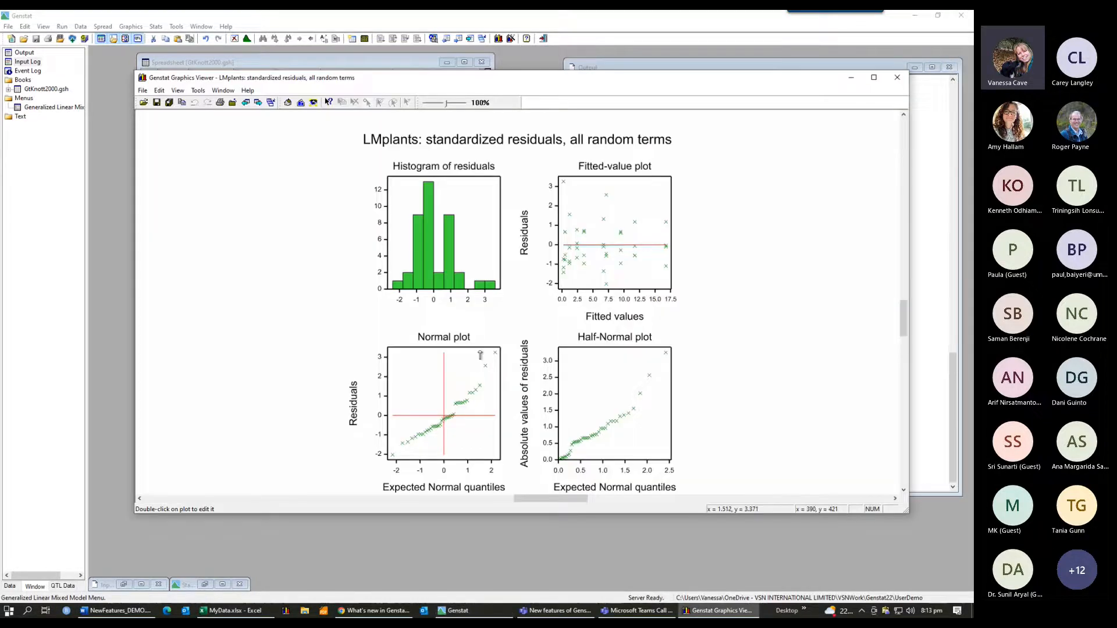
{"action": "left_click", "coordinate": [898, 81]}
{"action": "left_click", "coordinate": [897, 78]}
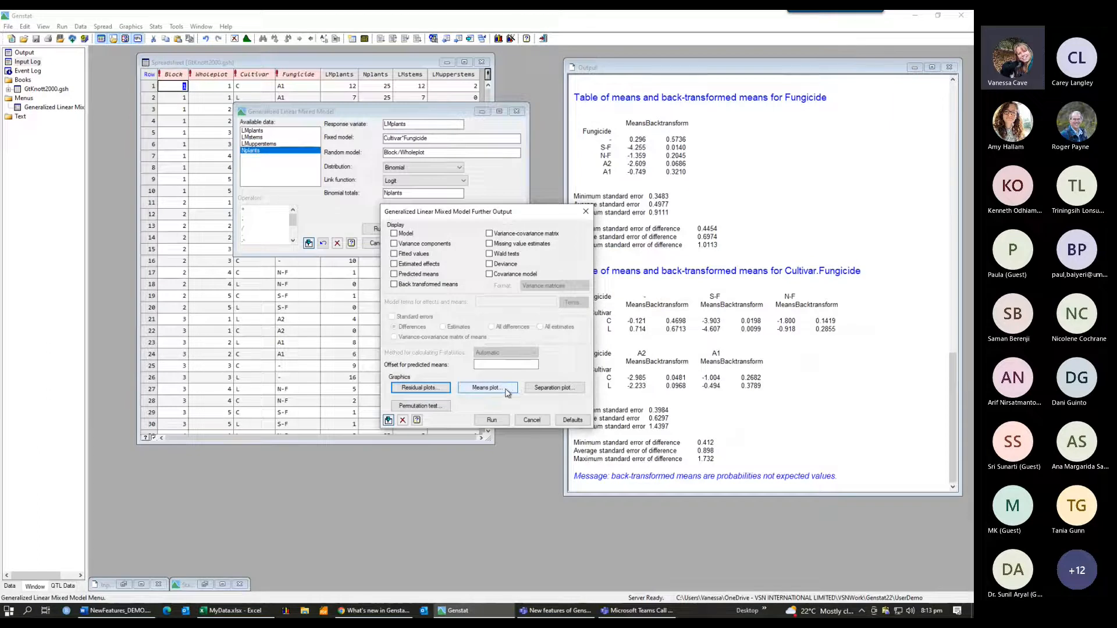
Step: Plot the means for Fungicide at the different levels of Cultivar and close the graph window
{"action": "left_click", "coordinate": [507, 390]}
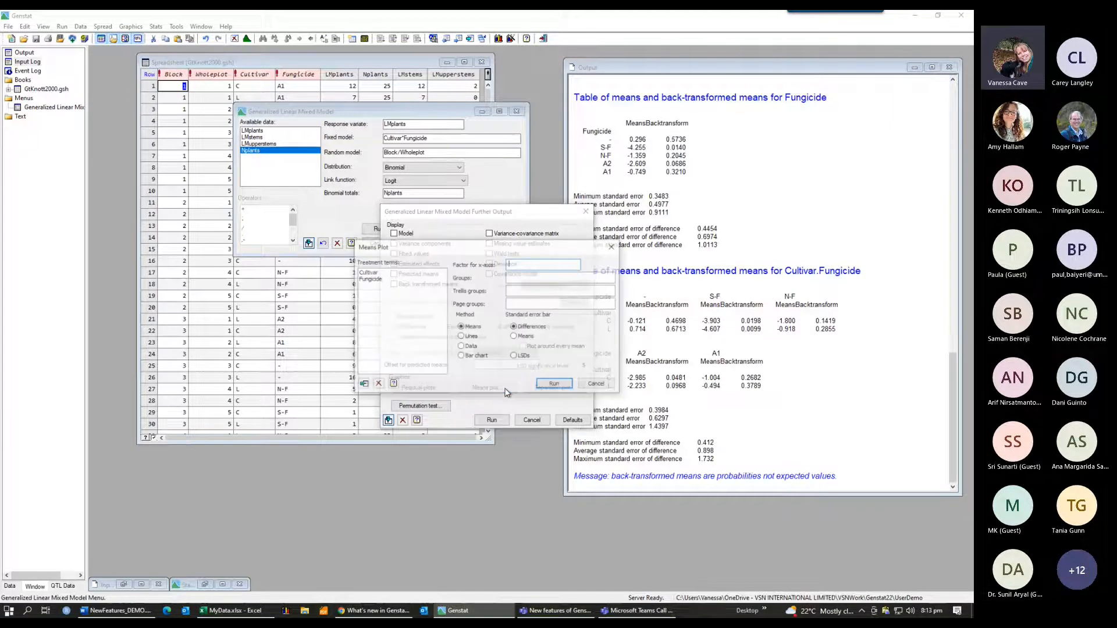
{"action": "left_click", "coordinate": [555, 386]}
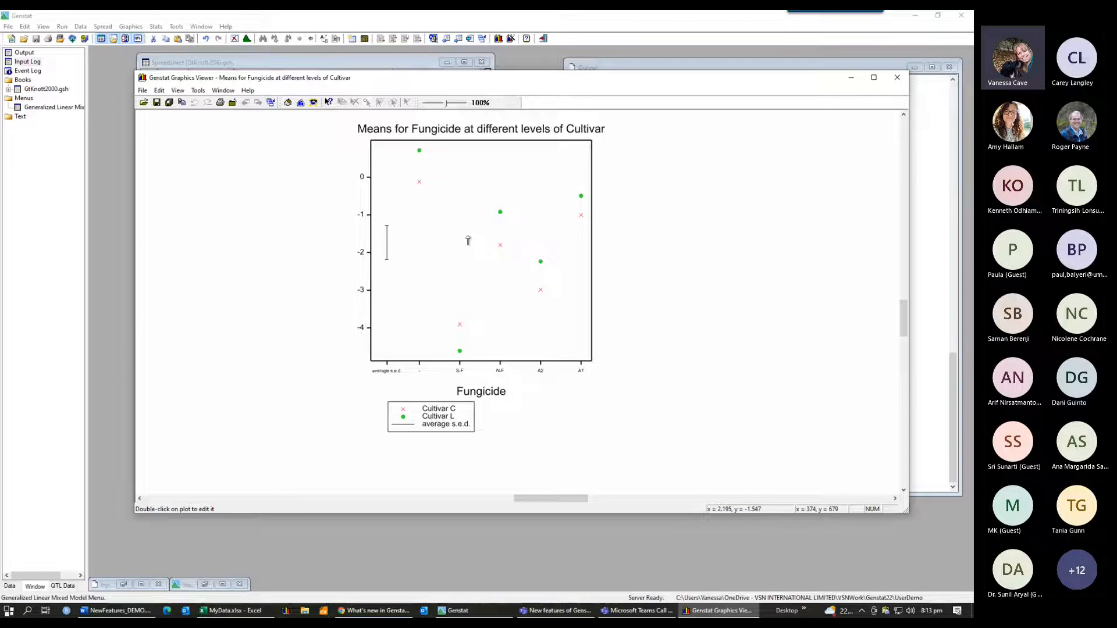
{"action": "left_click", "coordinate": [897, 78]}
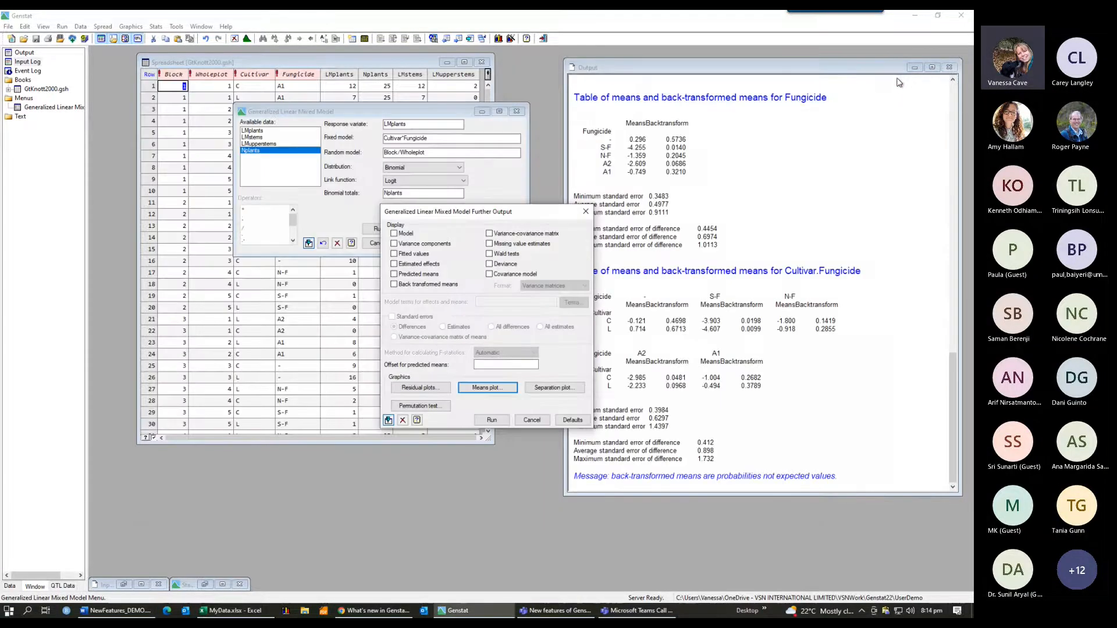
Step: Draw a separation plot of the fitted probabilities with LMplants successes out of Nplants trials, then close the graph
{"action": "left_click", "coordinate": [560, 388]}
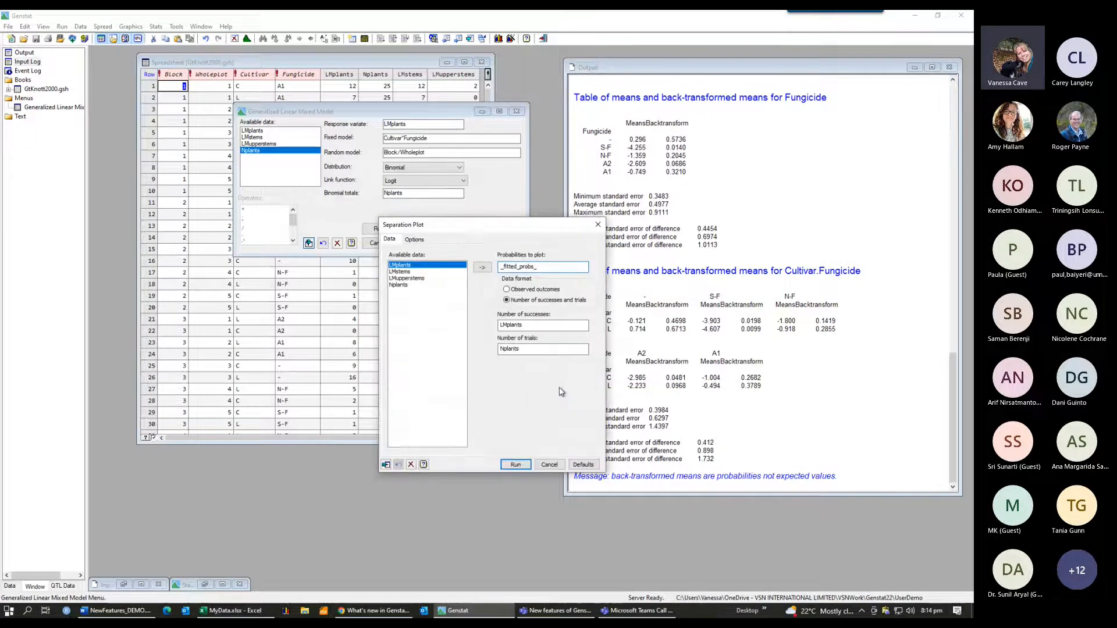
{"action": "left_click", "coordinate": [523, 465]}
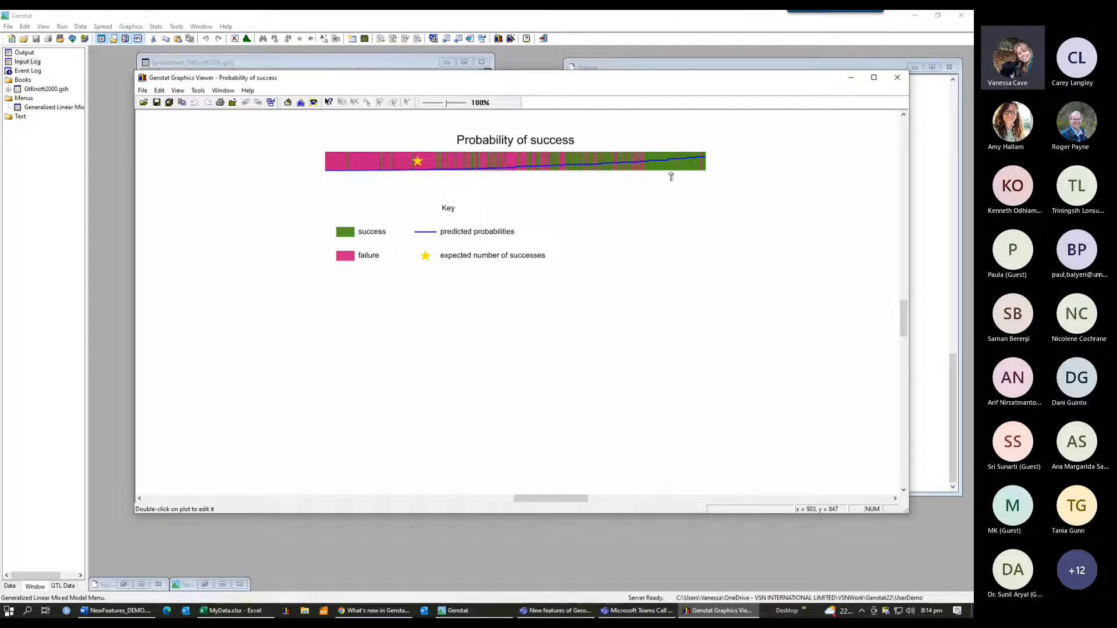
{"action": "left_click", "coordinate": [898, 79]}
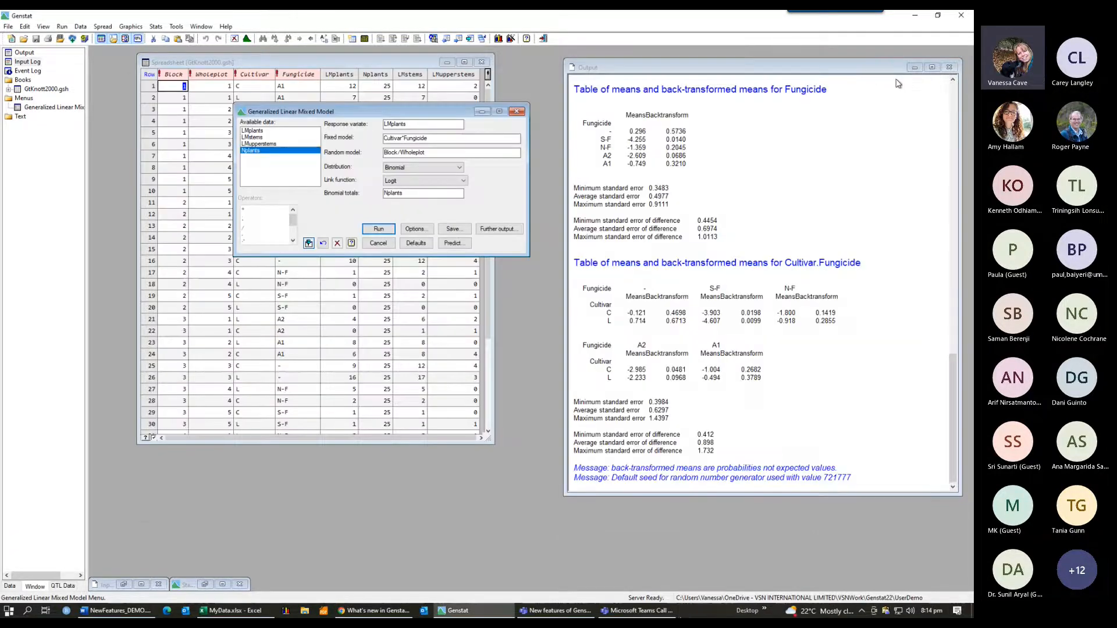
Step: Run a permutation test of the Wald statistics with Block/Wholeplot as the randomization block structure, then close the further output dialog
{"action": "key", "text": "alt+Tab"}
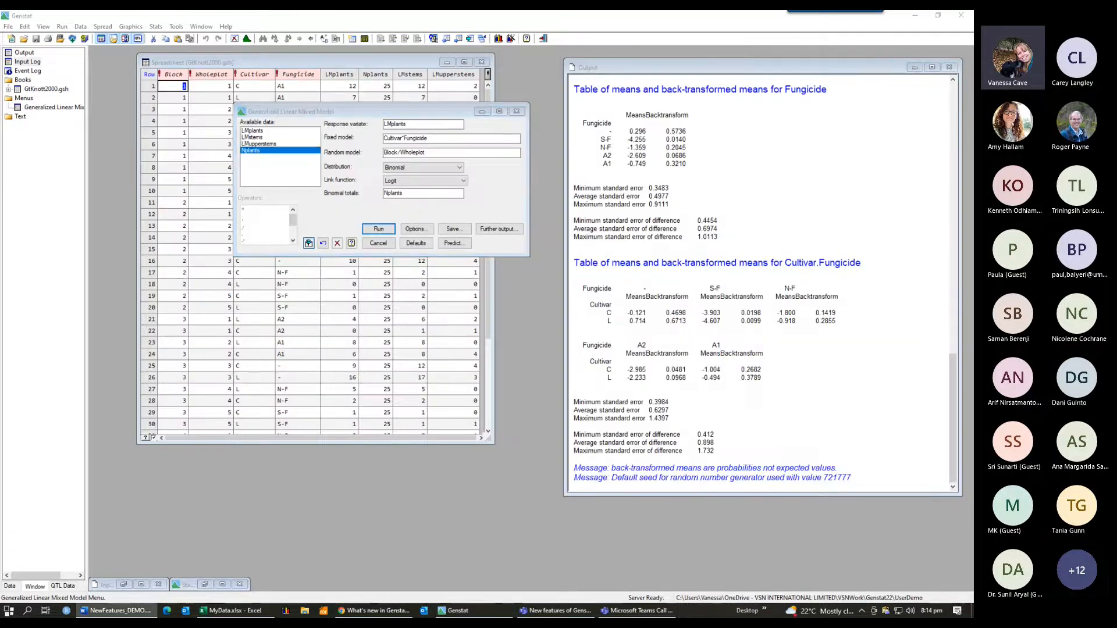
{"action": "left_click", "coordinate": [500, 229]}
{"action": "left_click", "coordinate": [500, 230]}
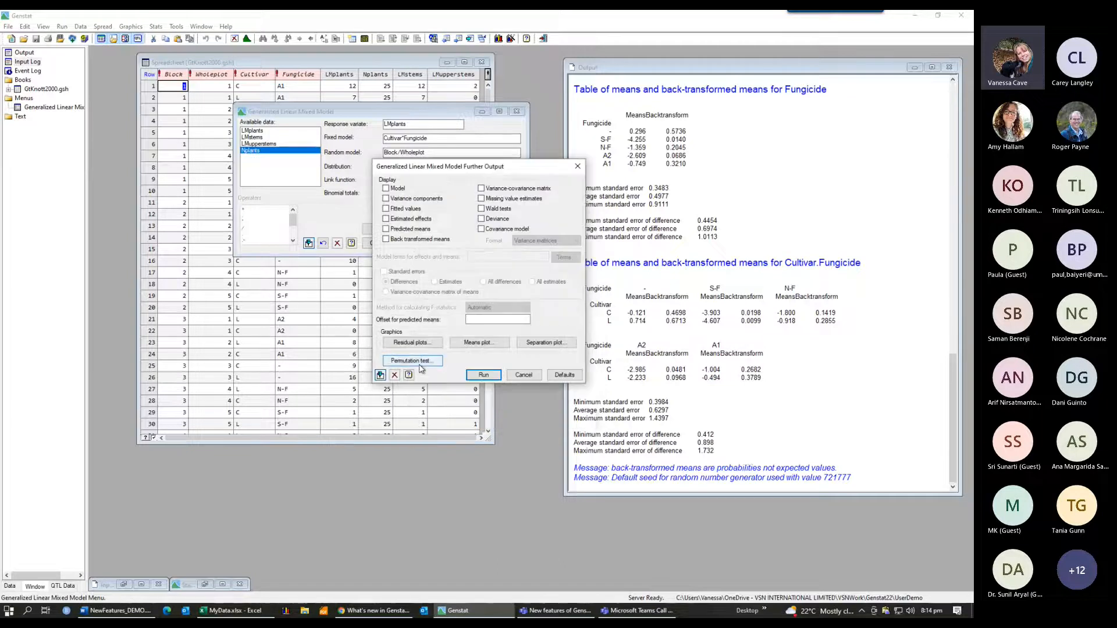
{"action": "left_click", "coordinate": [420, 362]}
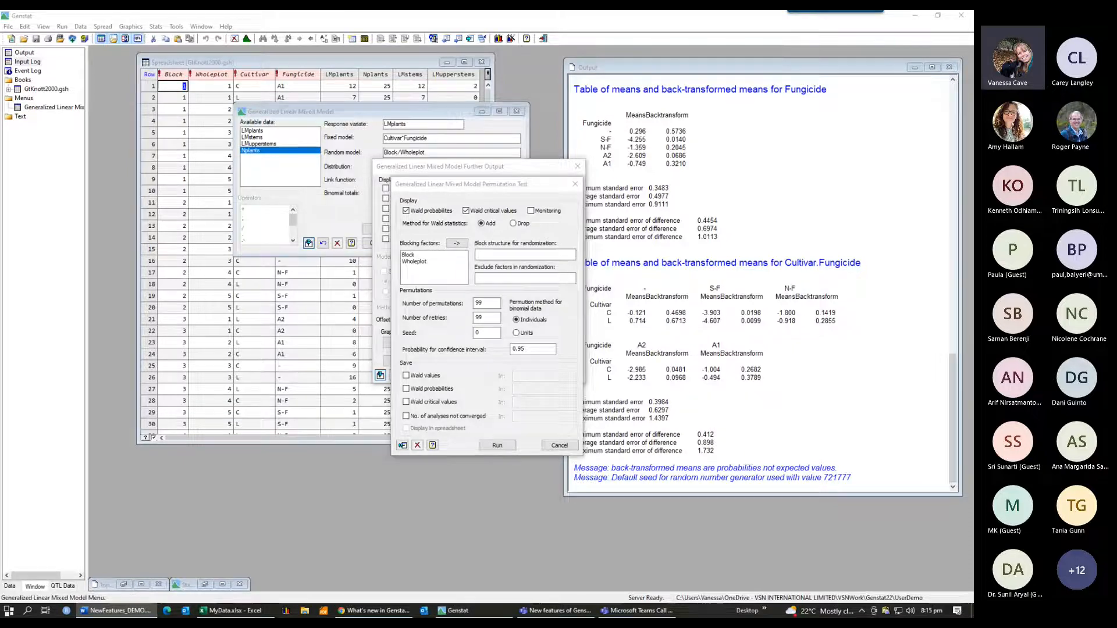
{"action": "left_click", "coordinate": [491, 254]}
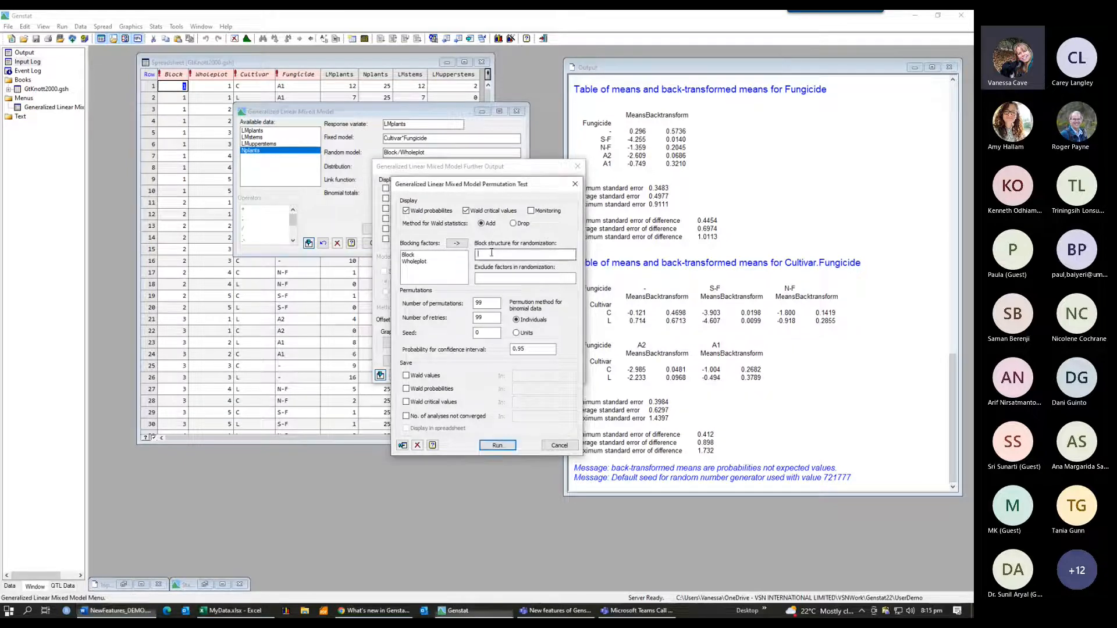
{"action": "double_click", "coordinate": [418, 254]}
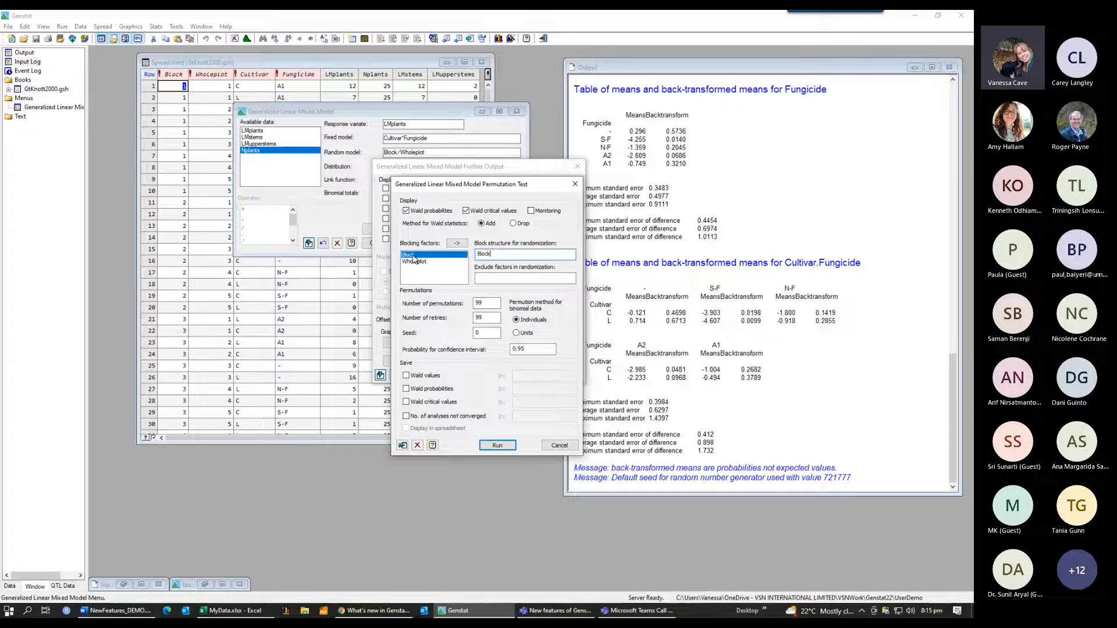
{"action": "type", "text": "/"}
{"action": "double_click", "coordinate": [418, 261]}
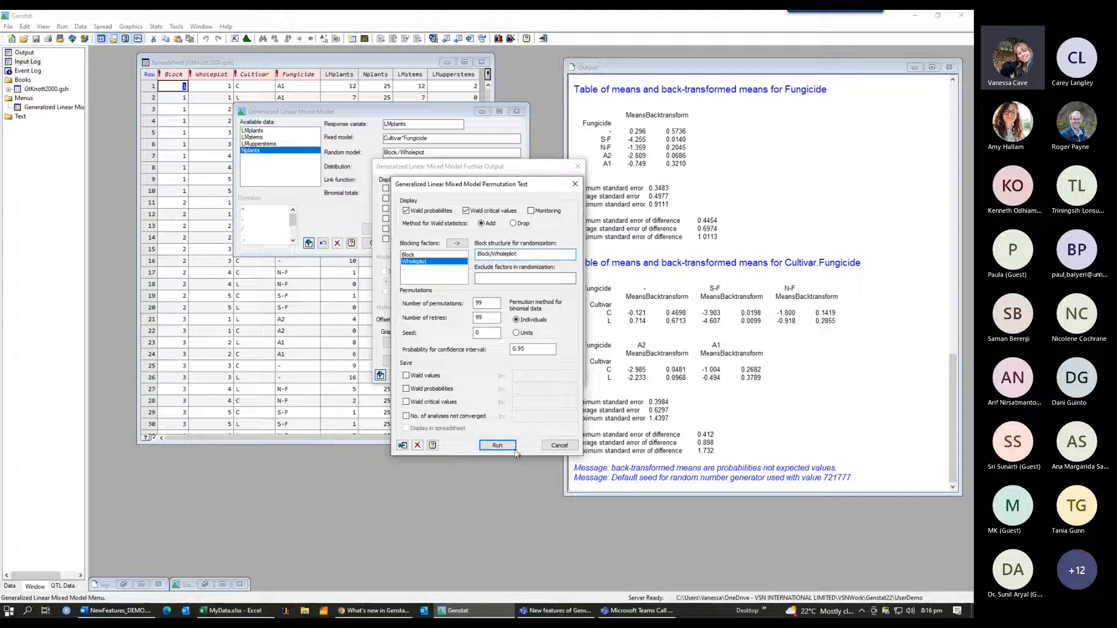
{"action": "left_click", "coordinate": [498, 447]}
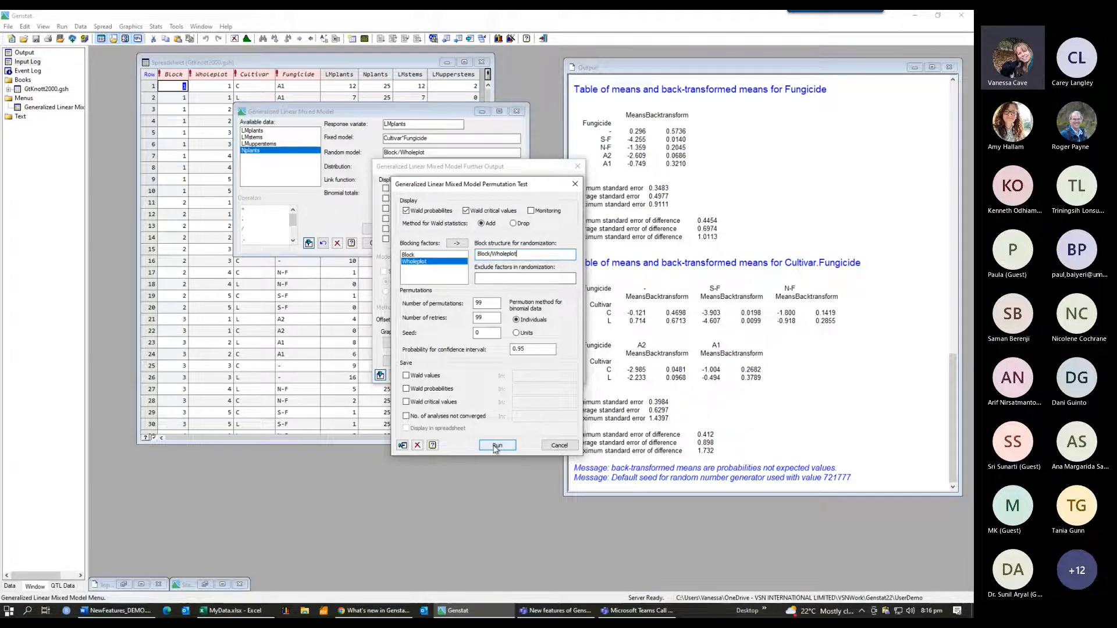
{"action": "left_click", "coordinate": [579, 169]}
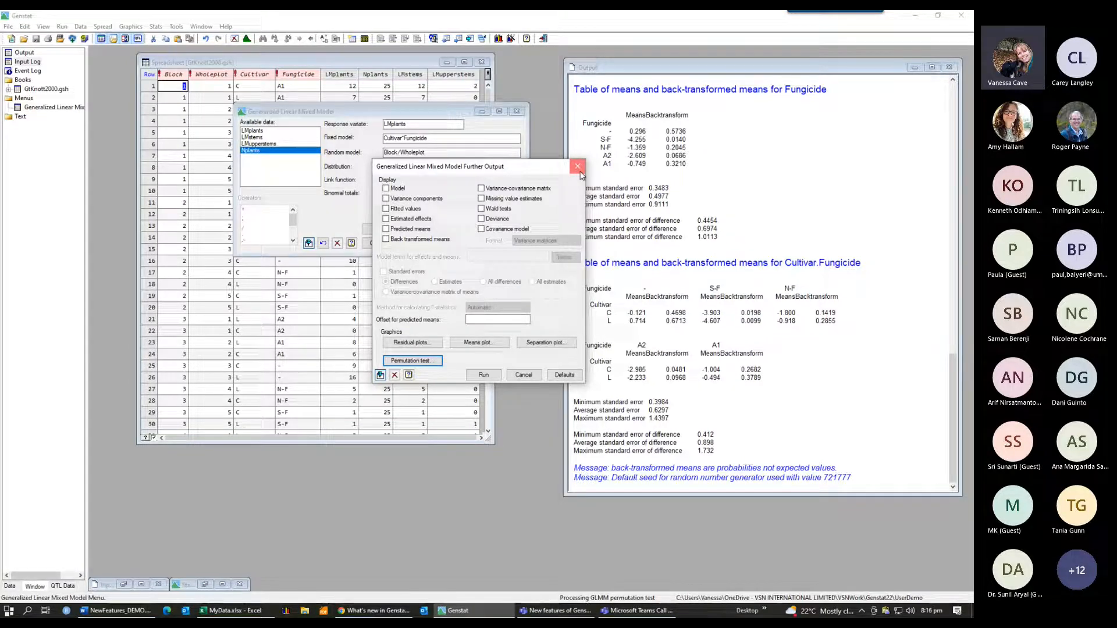
{"action": "left_click", "coordinate": [578, 167]}
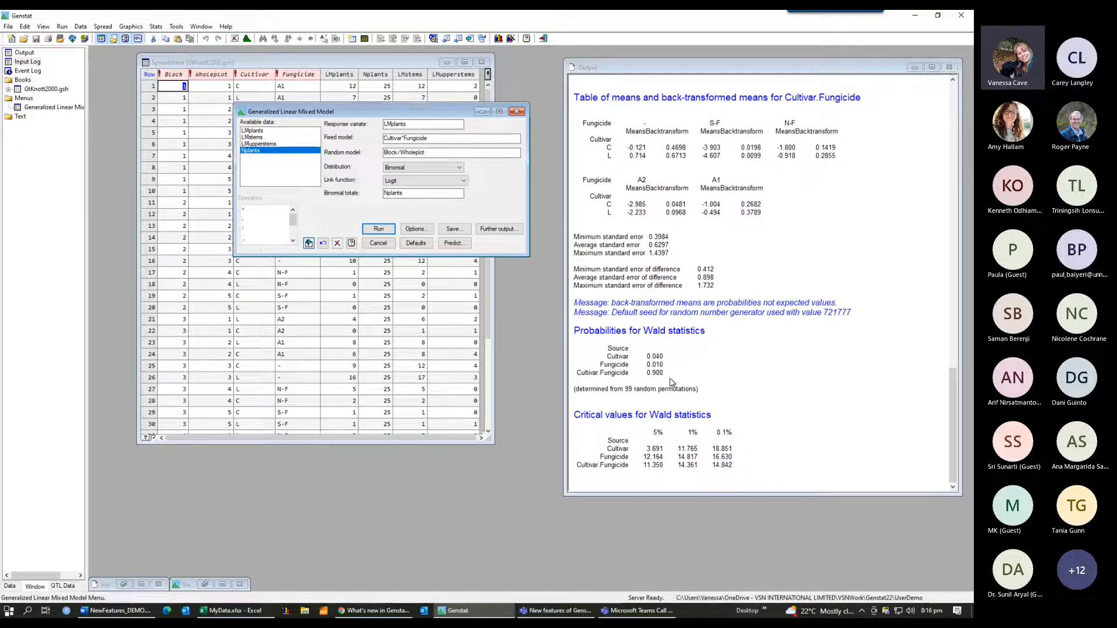
Step: Highlight the Cultivar.Fungicide and Cultivar rows of the Wald statistic probabilities in the output
{"action": "left_click", "coordinate": [580, 377]}
{"action": "left_click_drag", "start_coordinate": [579, 377], "coordinate": [673, 379]}
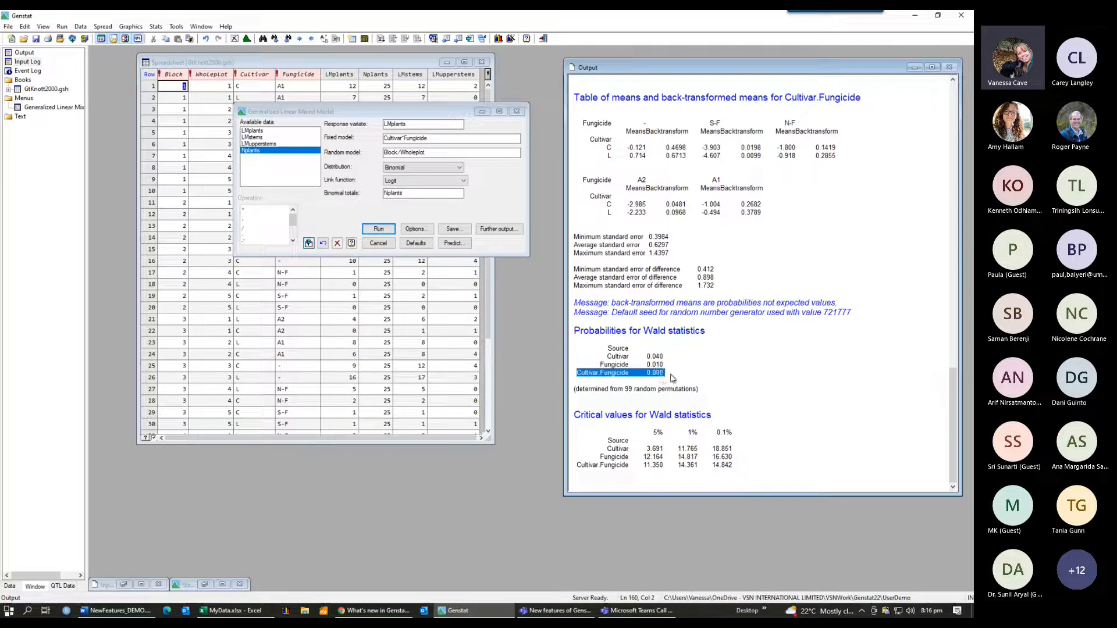
{"action": "key", "text": "alt+Tab"}
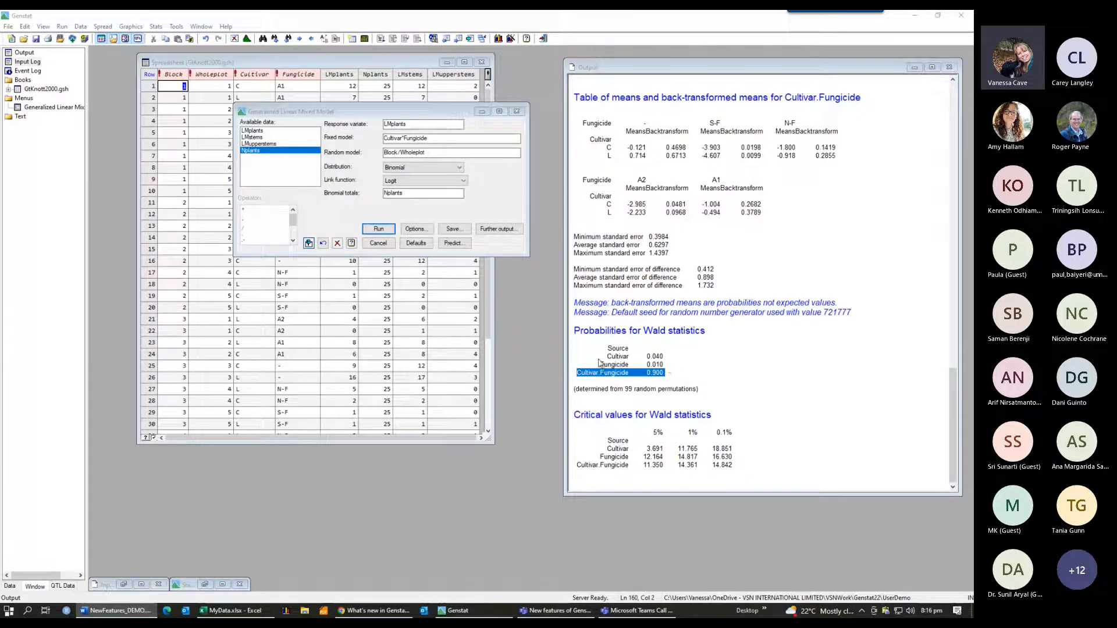
{"action": "double_click", "coordinate": [617, 356]}
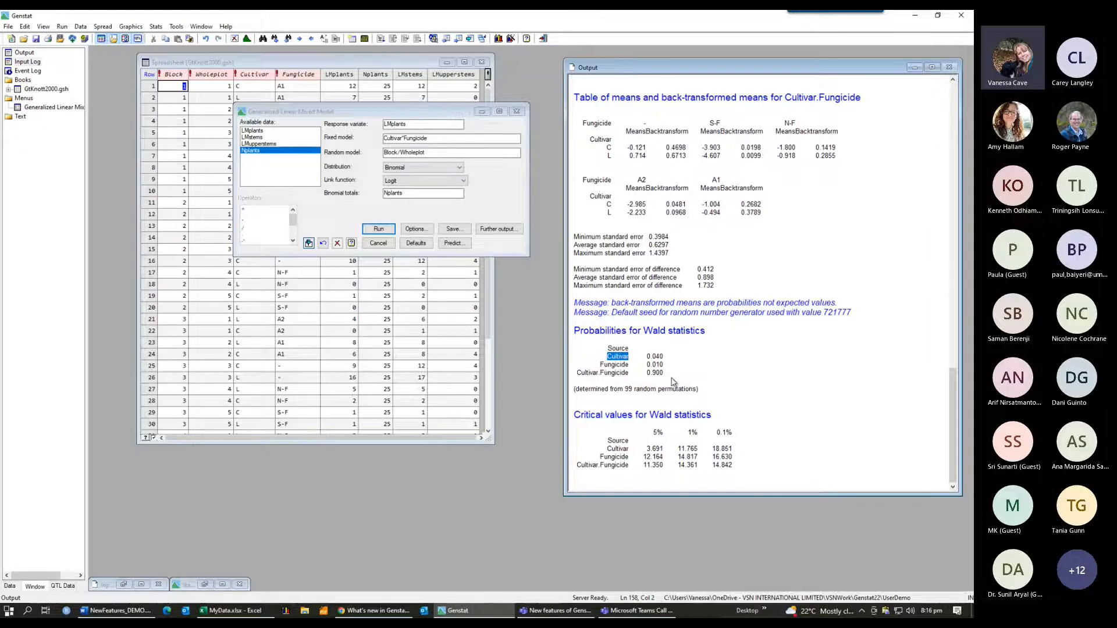
{"action": "key", "text": "alt+Tab"}
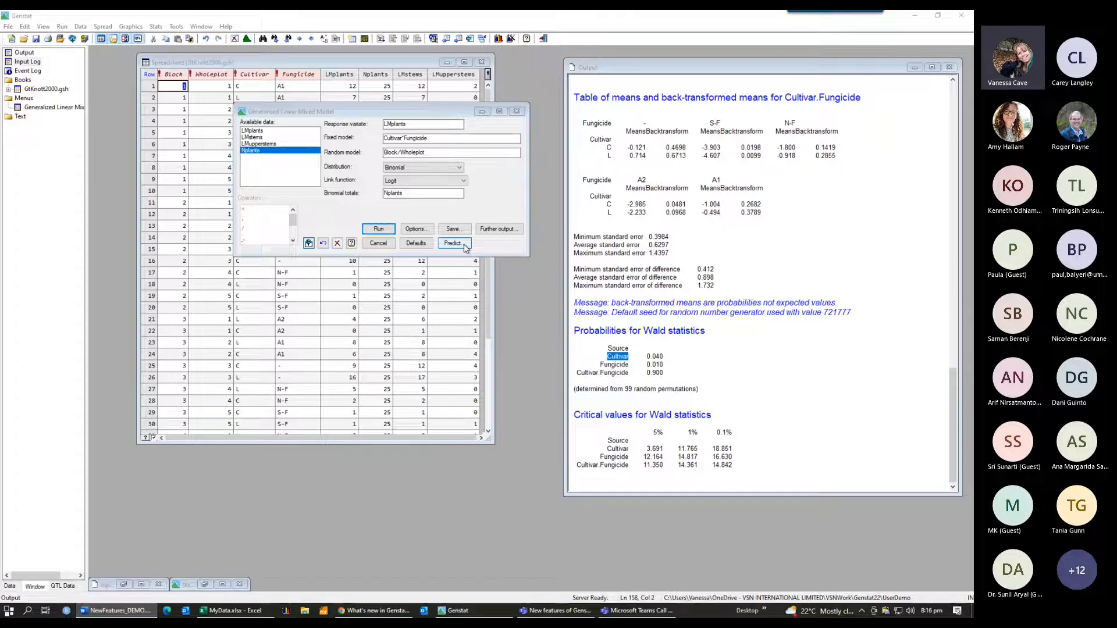
Step: Open predictions for the model, add Fungicide and Cultivar as explanatory variables, and turn off back-transformed predictions
{"action": "left_click", "coordinate": [465, 244]}
{"action": "left_click_drag", "start_coordinate": [539, 196], "coordinate": [531, 176]}
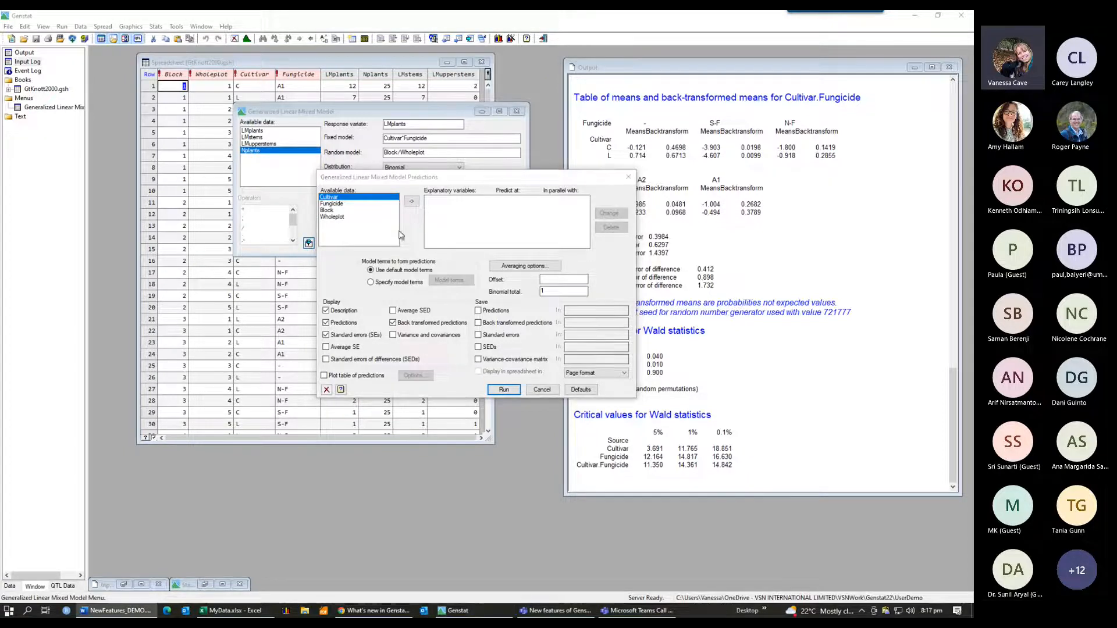
{"action": "double_click", "coordinate": [330, 203]}
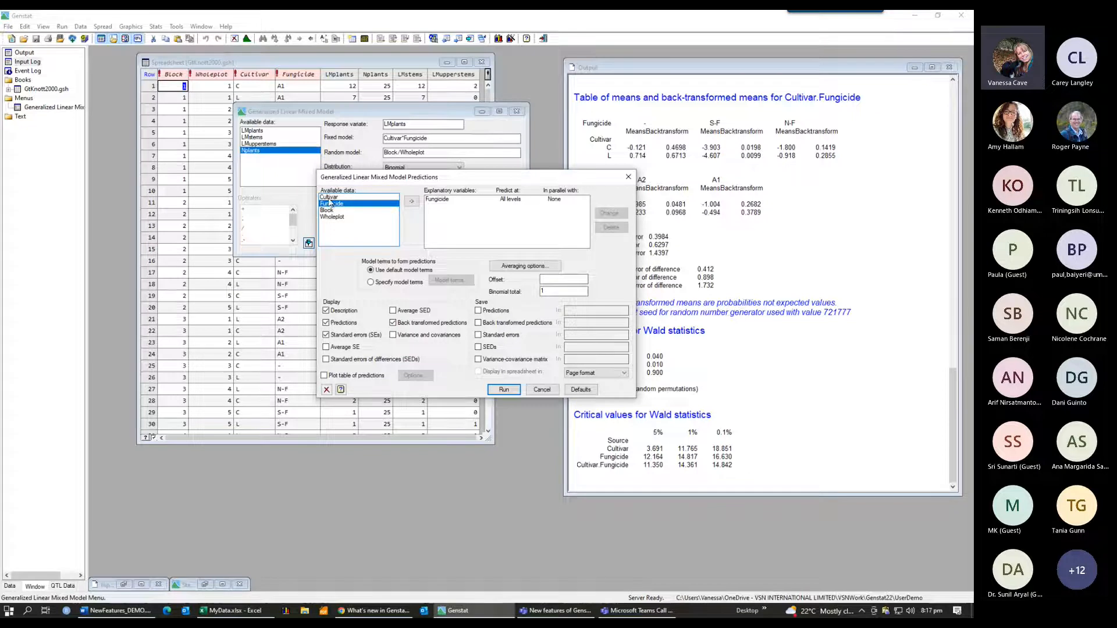
{"action": "double_click", "coordinate": [330, 197]}
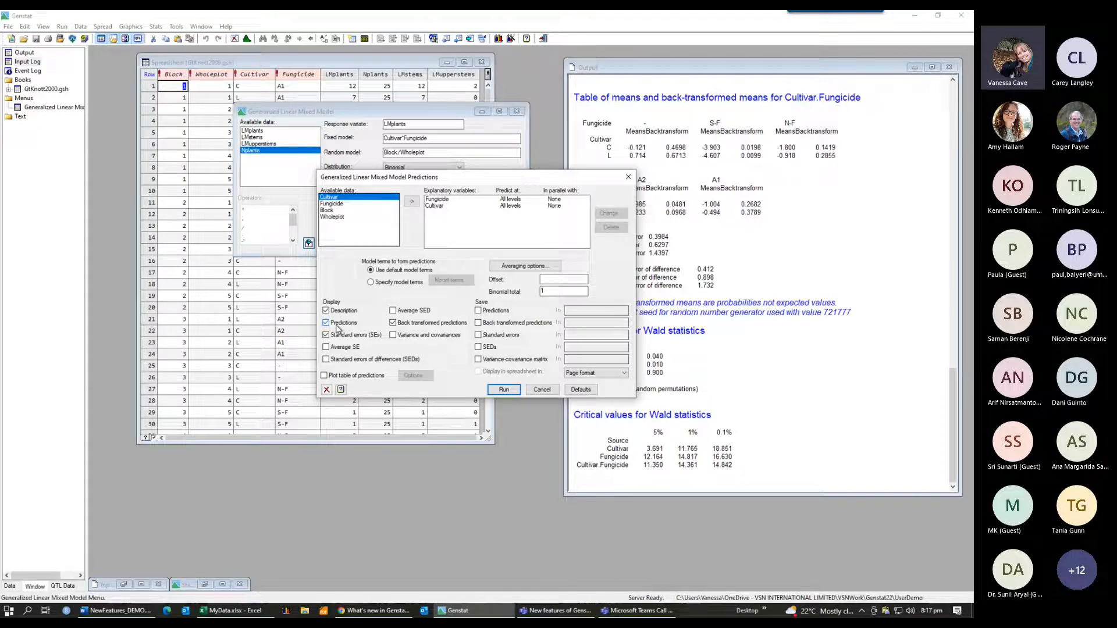
{"action": "left_click", "coordinate": [394, 323]}
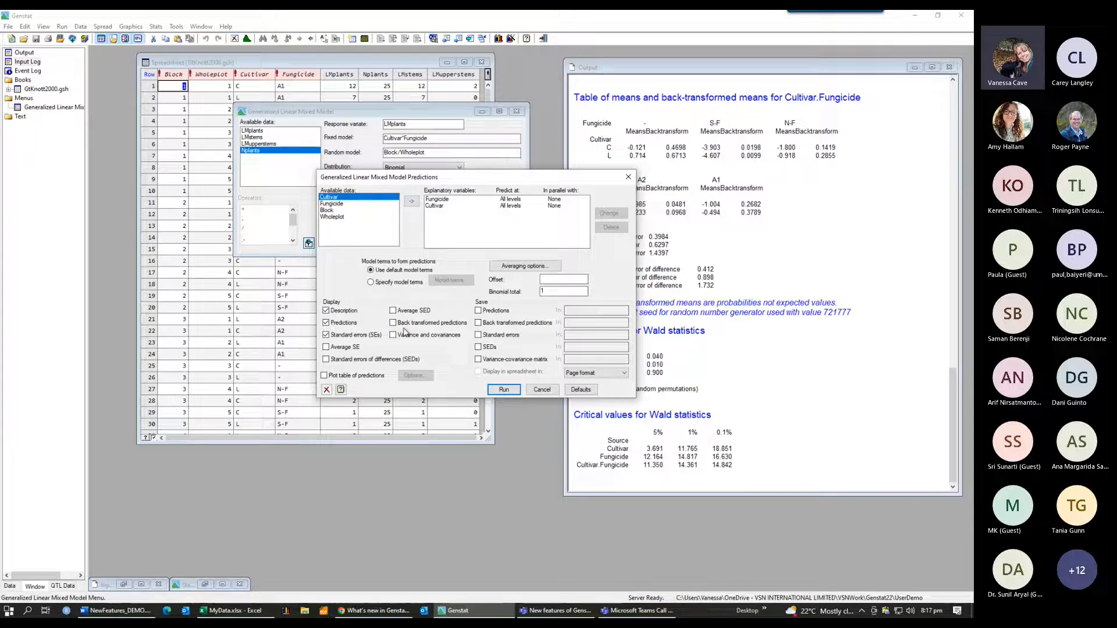
Step: Plot the predictions as lines with Fungicide on the x-axis grouped by Cultivar, with average standard error bars, and run them
{"action": "left_click", "coordinate": [325, 376]}
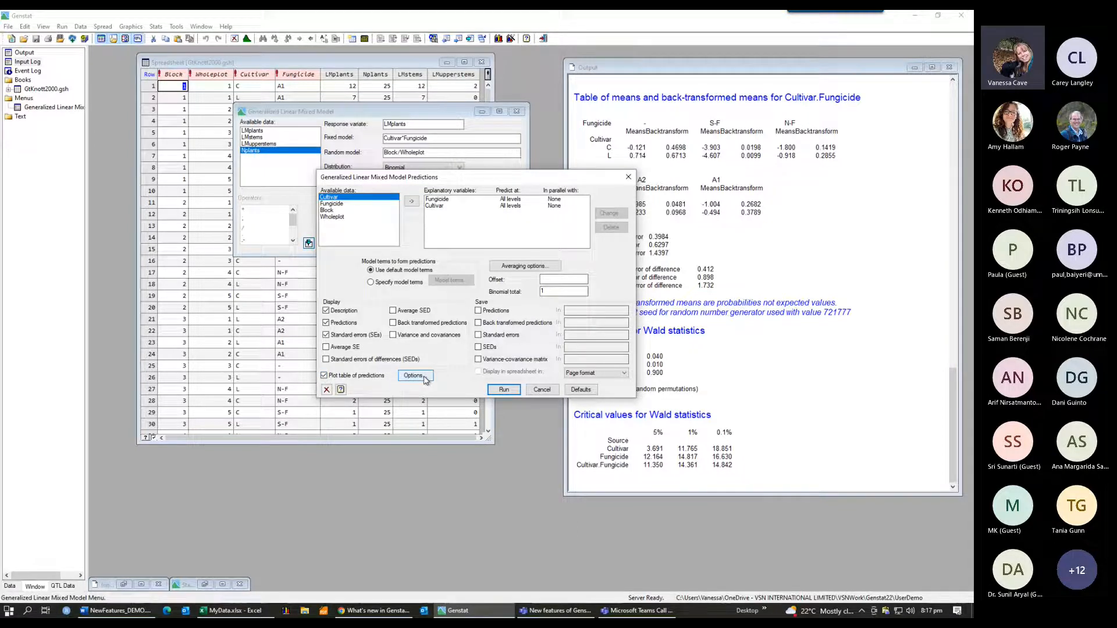
{"action": "left_click", "coordinate": [425, 380]}
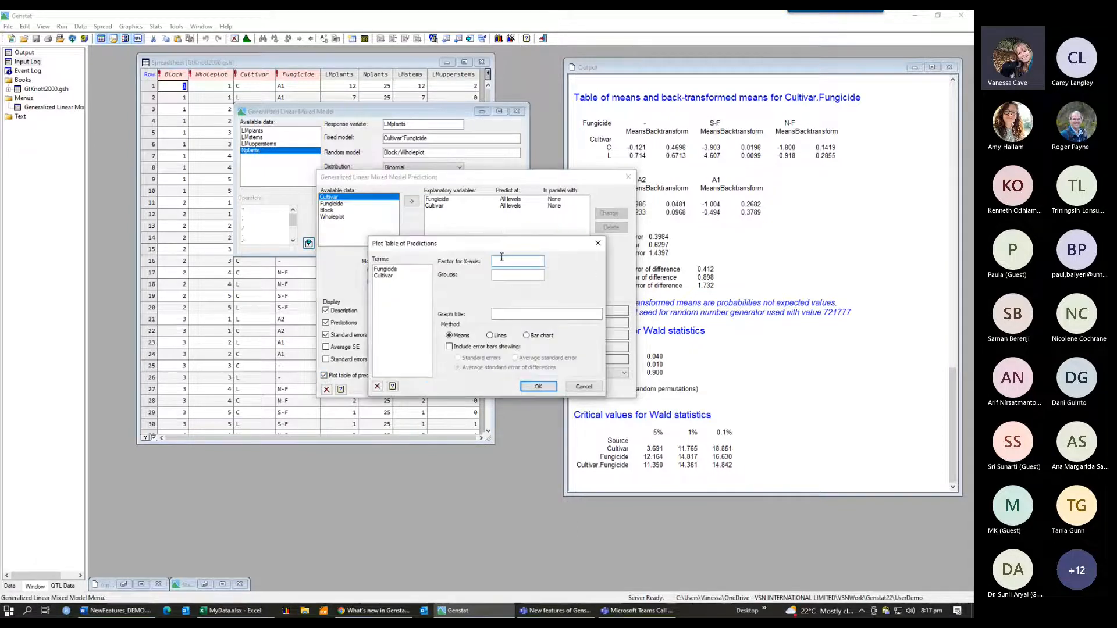
{"action": "double_click", "coordinate": [388, 270]}
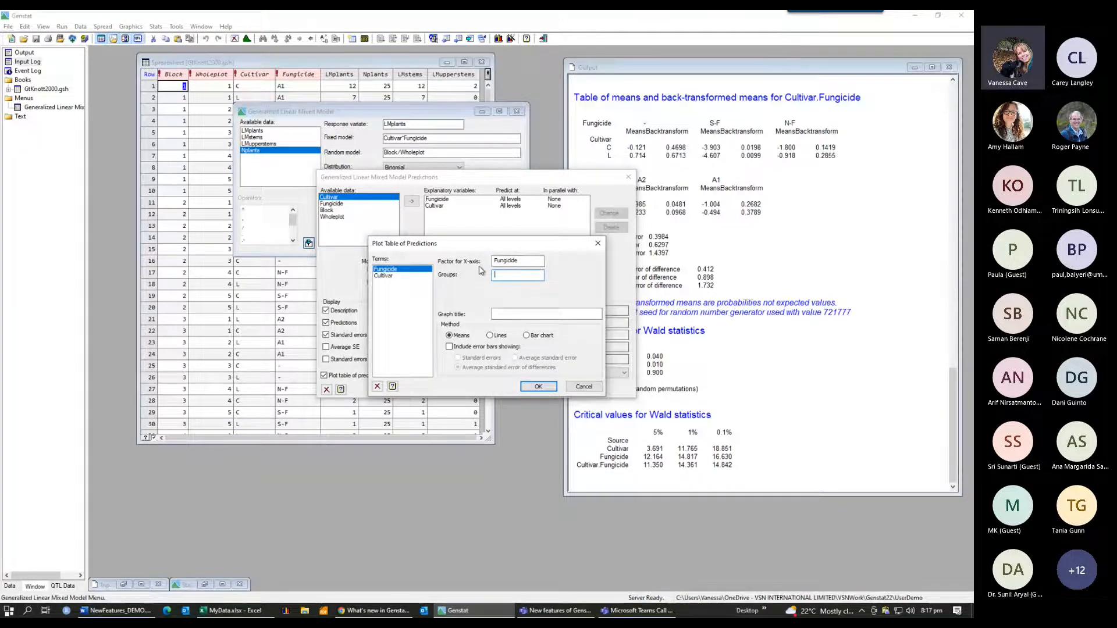
{"action": "left_click", "coordinate": [389, 277]}
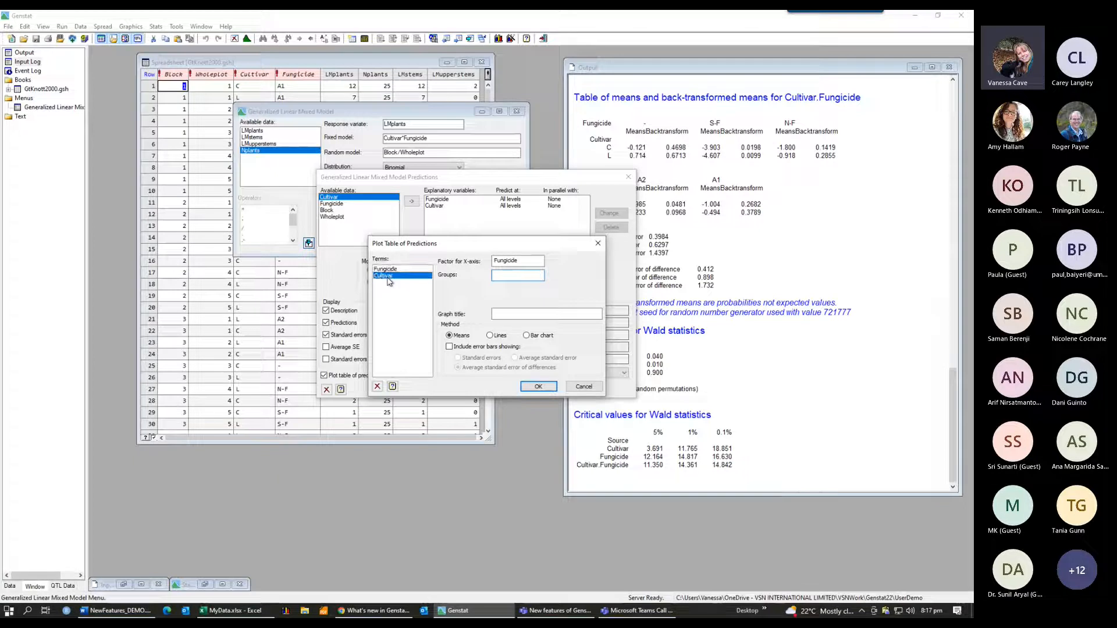
{"action": "double_click", "coordinate": [388, 278]}
{"action": "left_click", "coordinate": [490, 336]}
{"action": "left_click", "coordinate": [449, 347]}
{"action": "left_click", "coordinate": [516, 358]}
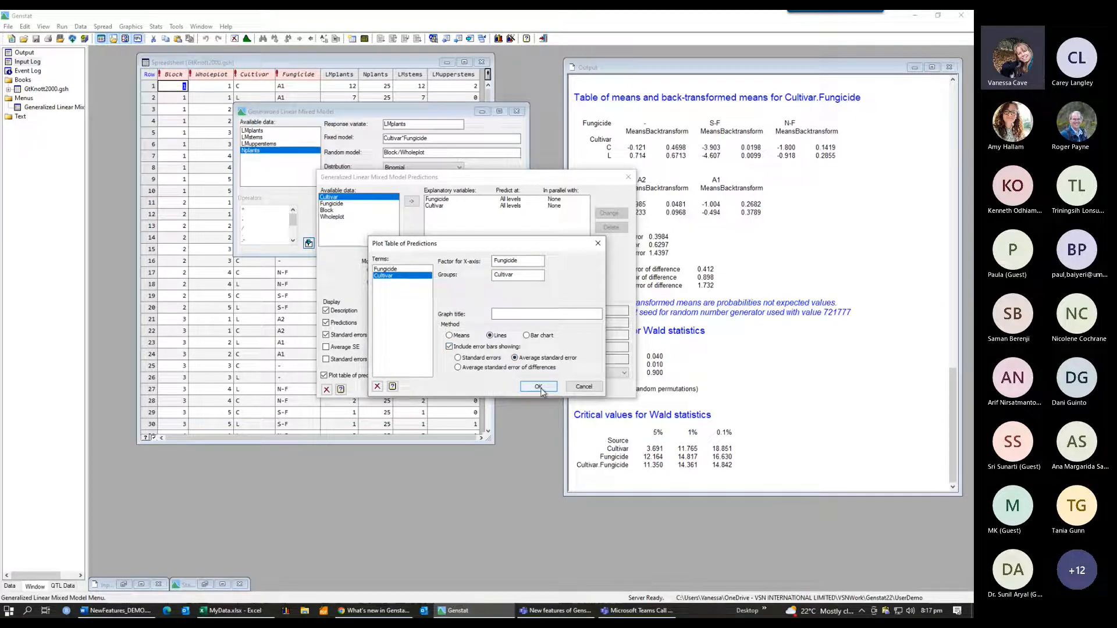
{"action": "left_click", "coordinate": [541, 390]}
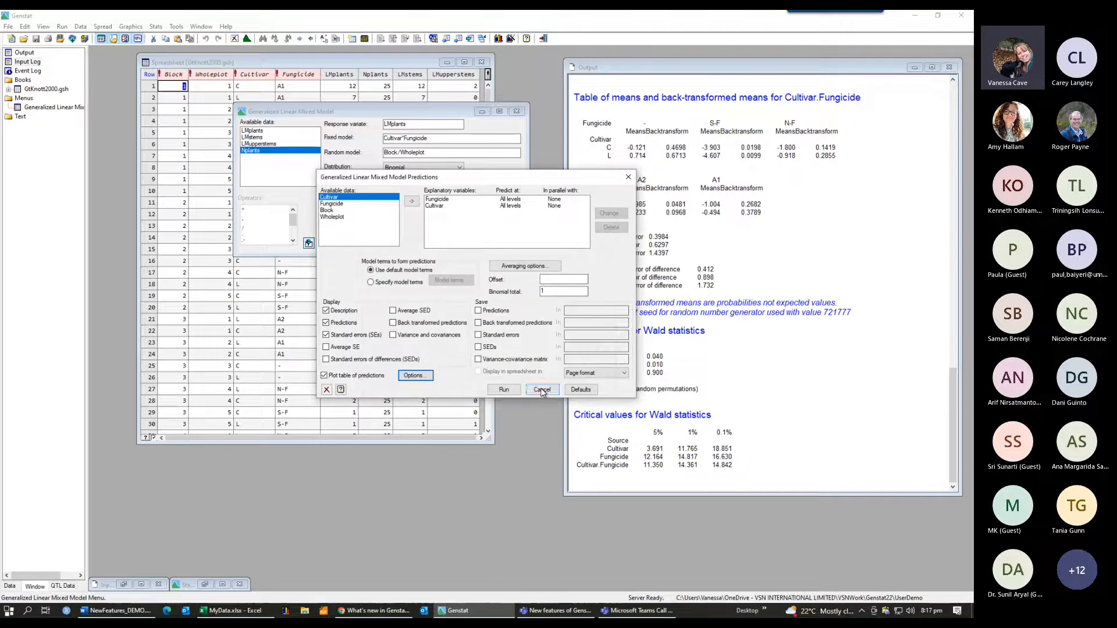
{"action": "left_click", "coordinate": [504, 391]}
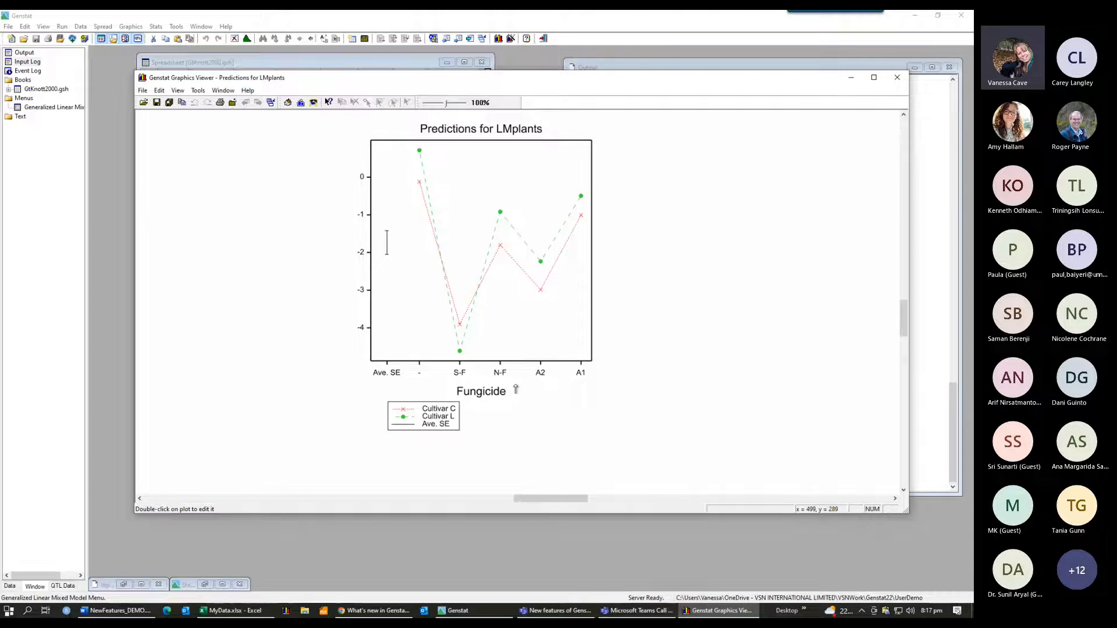
{"action": "left_click", "coordinate": [851, 78]}
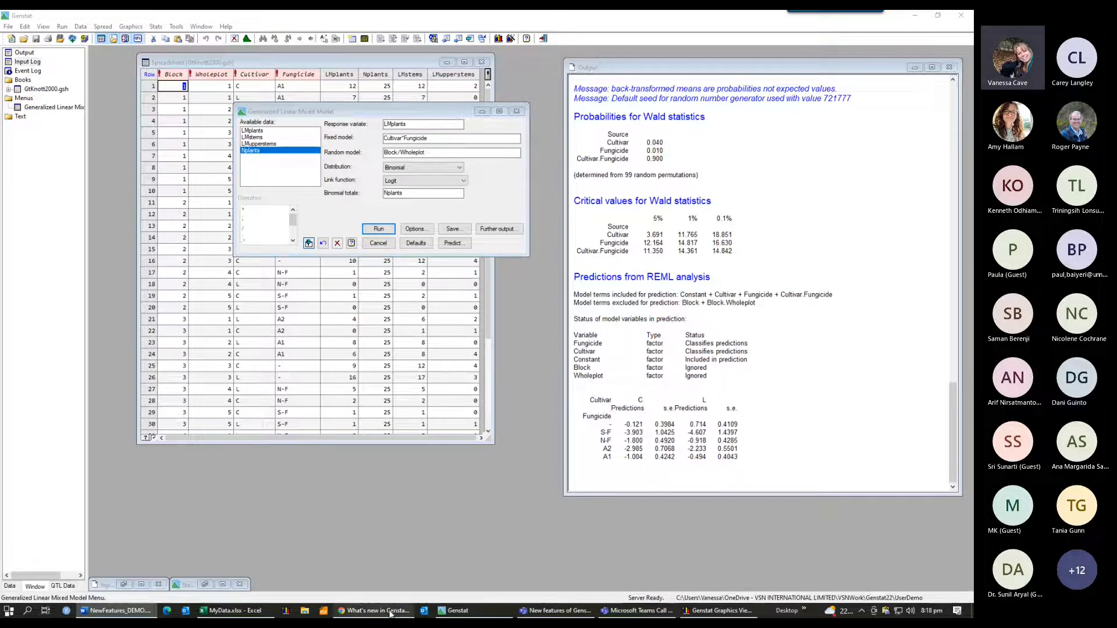
Step: Switch to the What's new web page and highlight the New Linear Mixed Models with Censoring item
{"action": "mouse_move", "coordinate": [389, 614]}
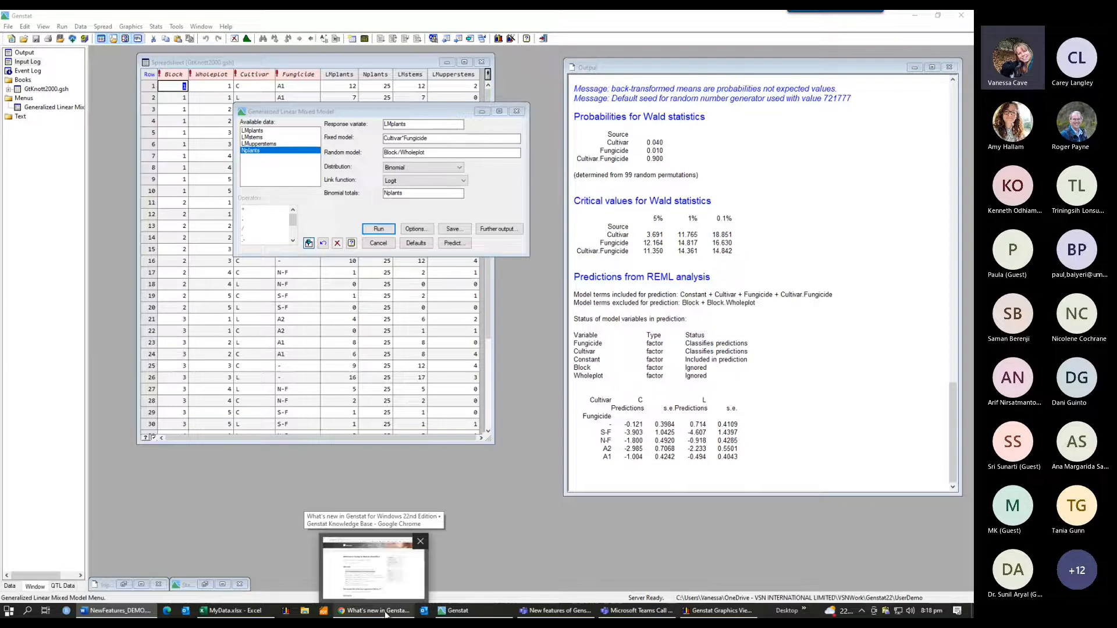
{"action": "left_click", "coordinate": [386, 612]}
{"action": "left_click", "coordinate": [445, 292]}
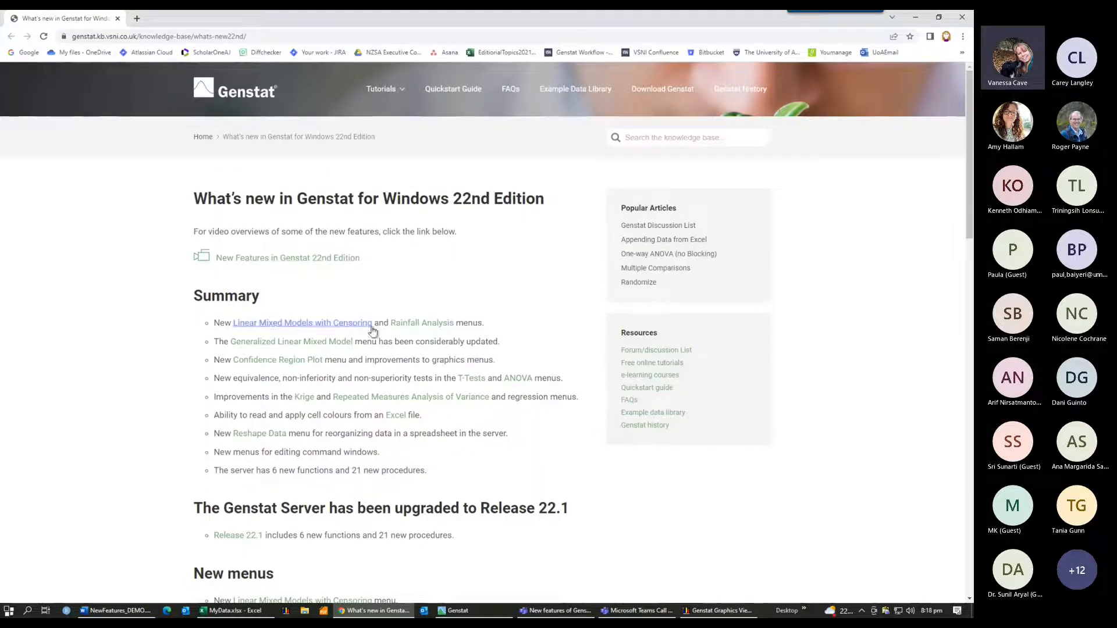
{"action": "left_click_drag", "start_coordinate": [375, 323], "coordinate": [212, 327]}
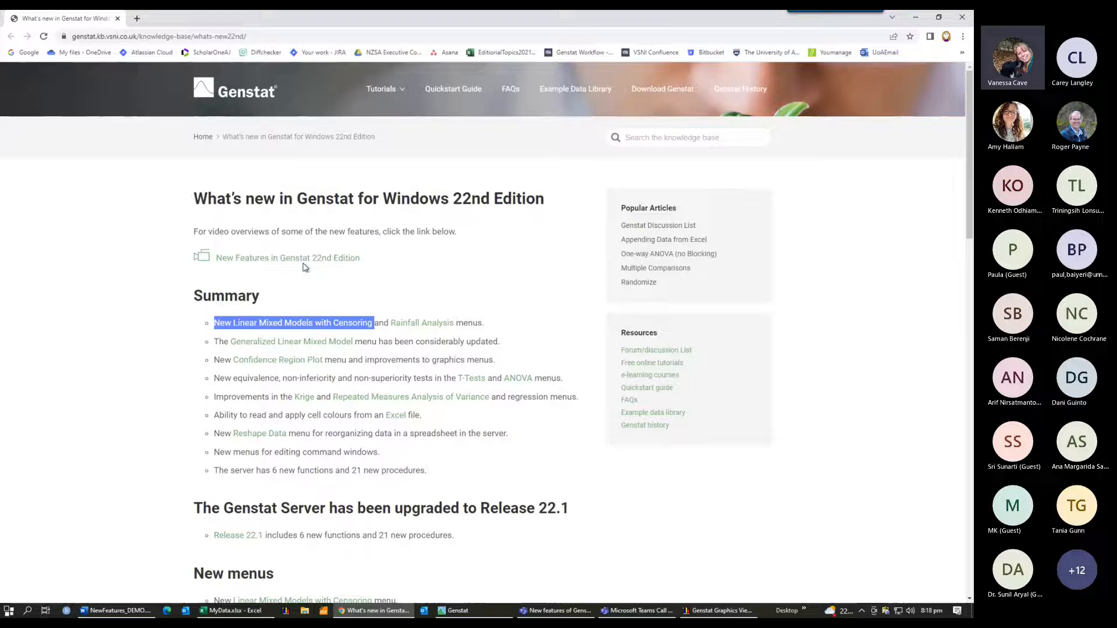
Step: Return to Genstat and restart the session, clearing the output and all data
{"action": "left_click", "coordinate": [474, 611]}
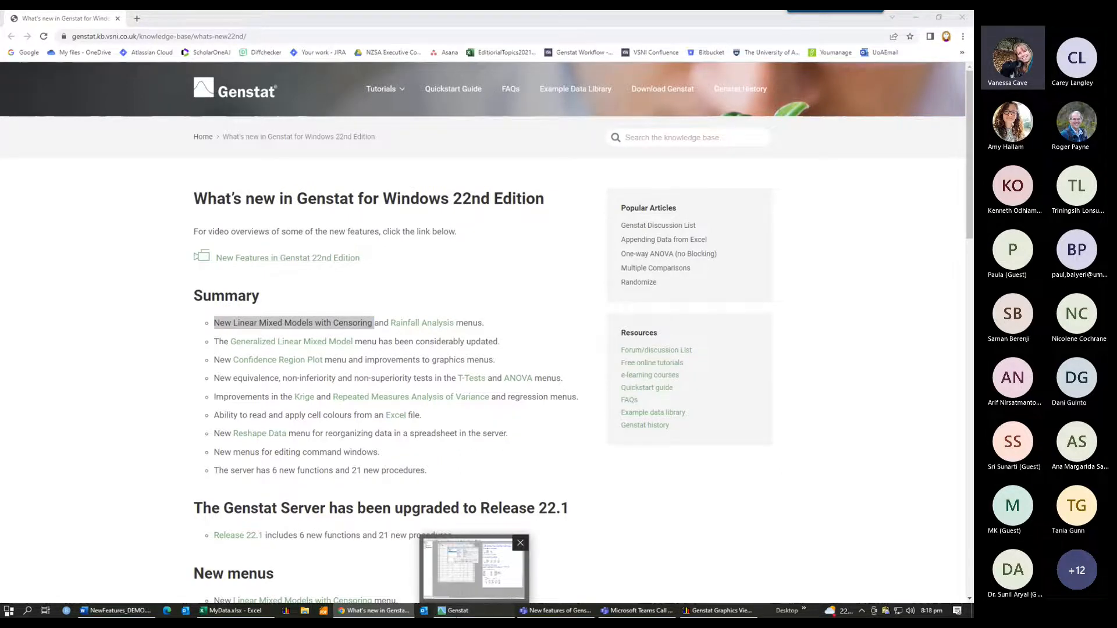
{"action": "left_click", "coordinate": [474, 567]}
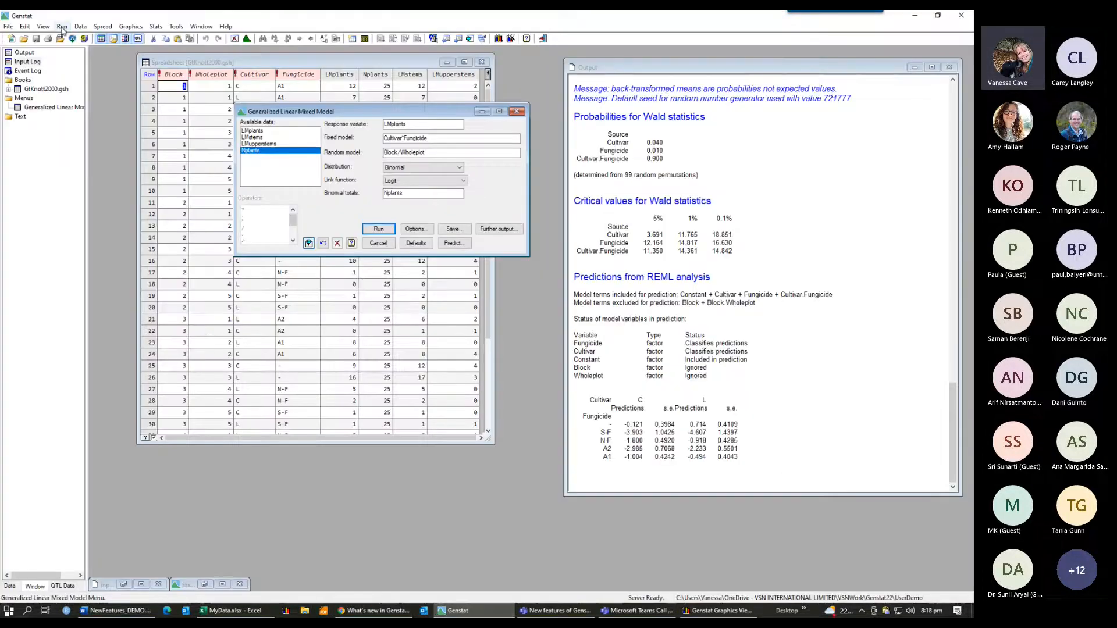
{"action": "left_click", "coordinate": [62, 27]}
{"action": "left_click", "coordinate": [93, 153]}
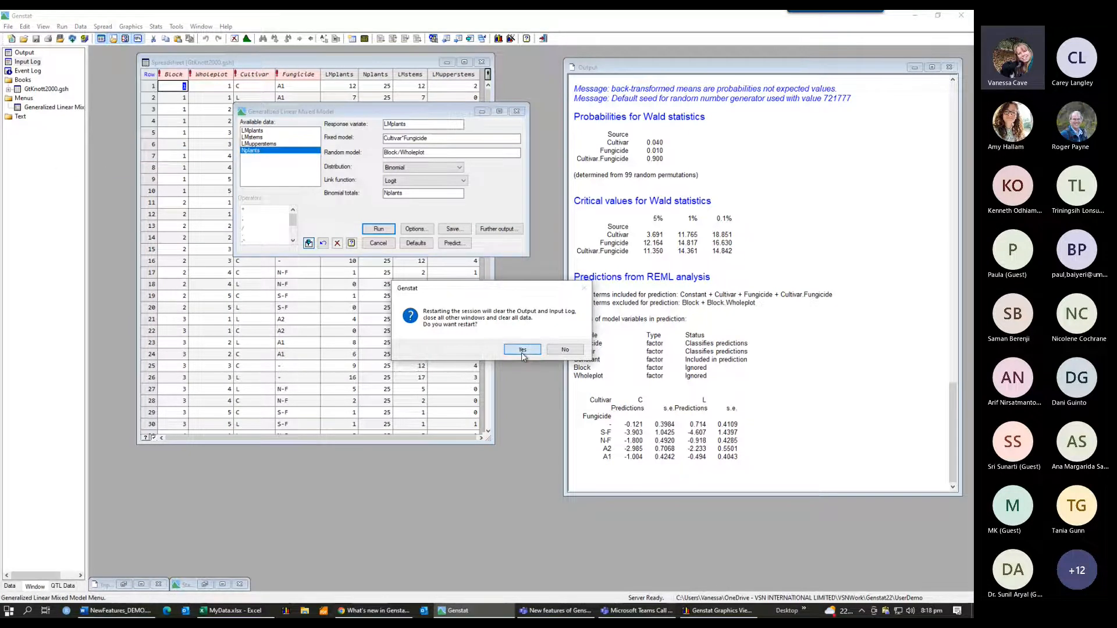
{"action": "left_click", "coordinate": [523, 349]}
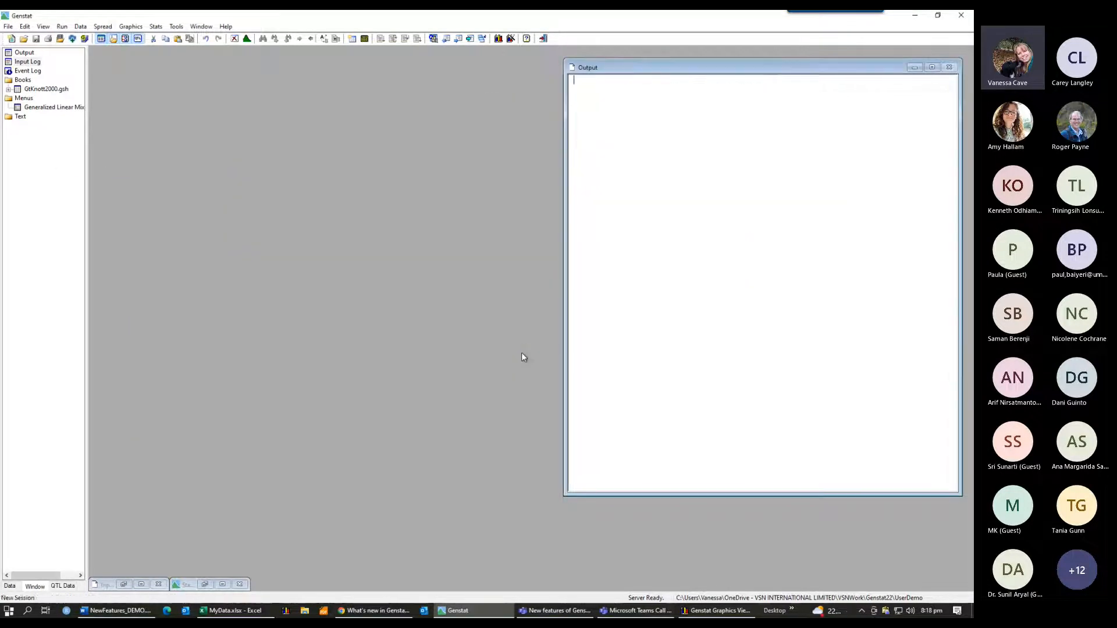
Step: Open the recent data file OatsCensored.gsh and start the Linear Mixed Models with Censoring menu
{"action": "left_click", "coordinate": [8, 26]}
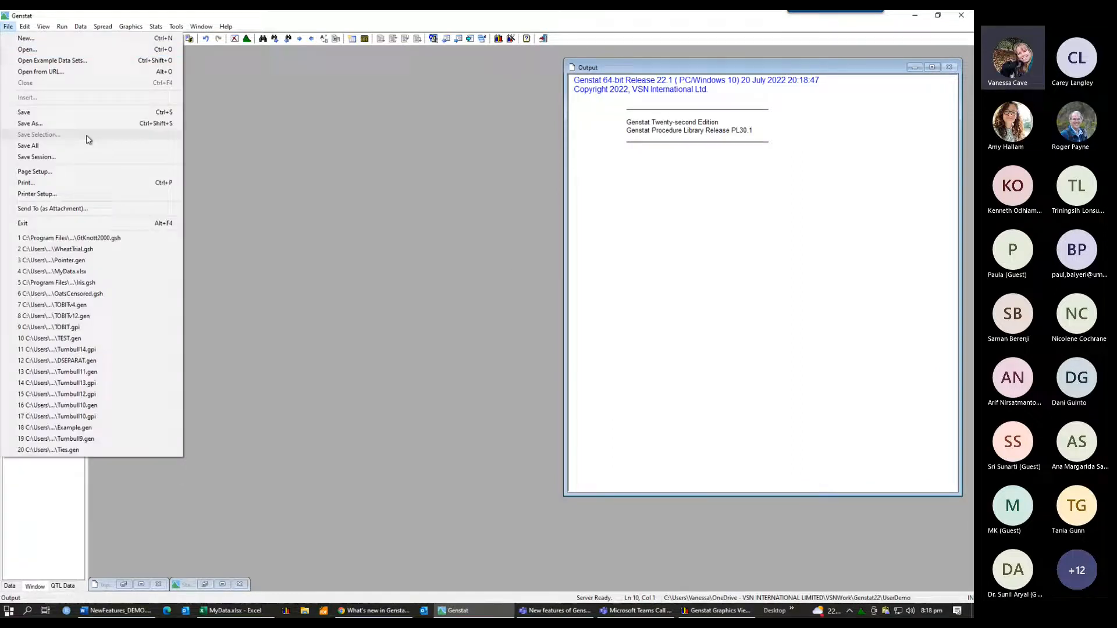
{"action": "left_click", "coordinate": [94, 295]}
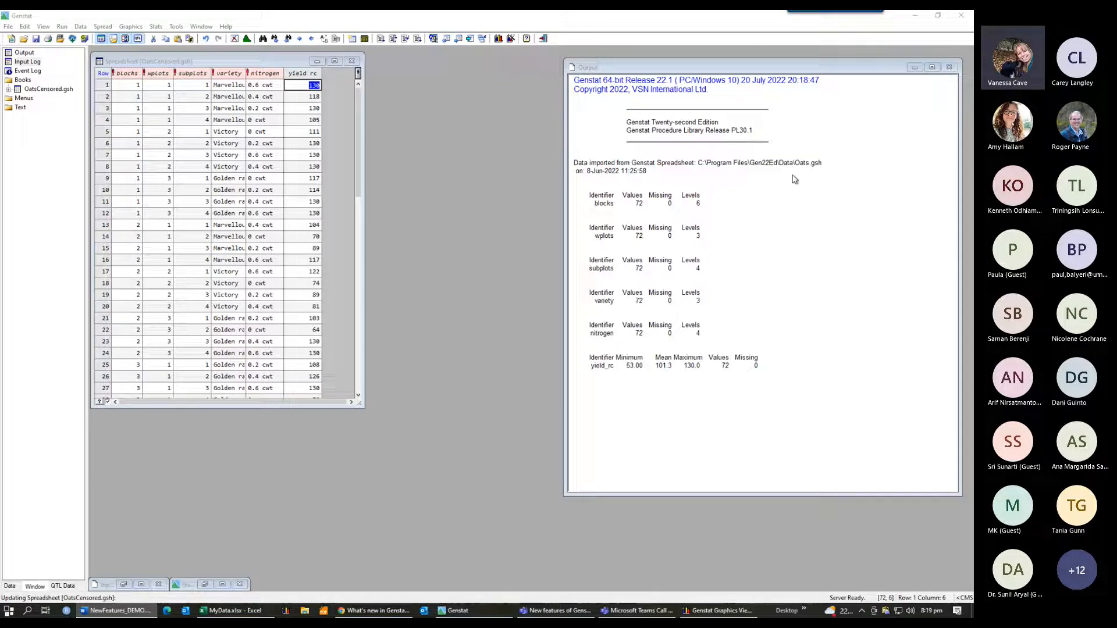
{"action": "left_click", "coordinate": [156, 27]}
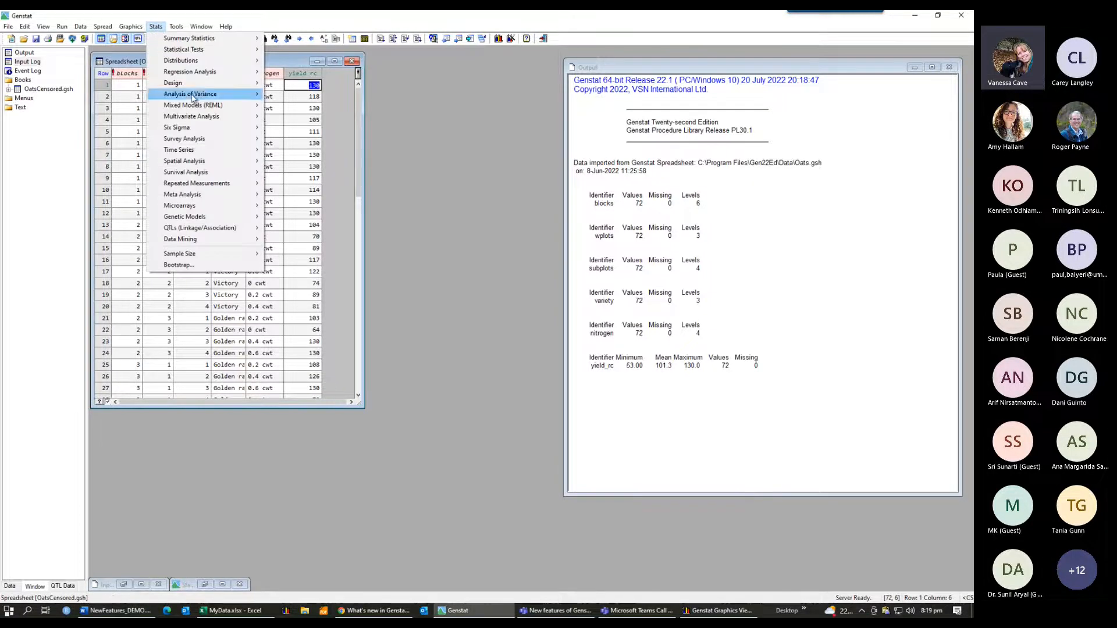
{"action": "mouse_move", "coordinate": [196, 108]}
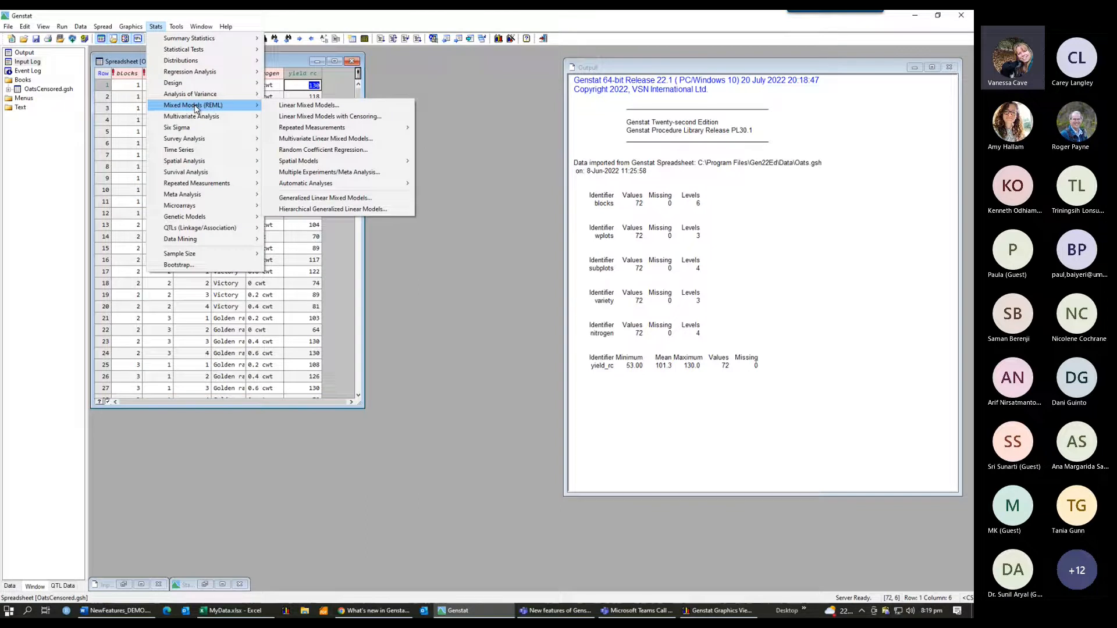
{"action": "left_click", "coordinate": [338, 117]}
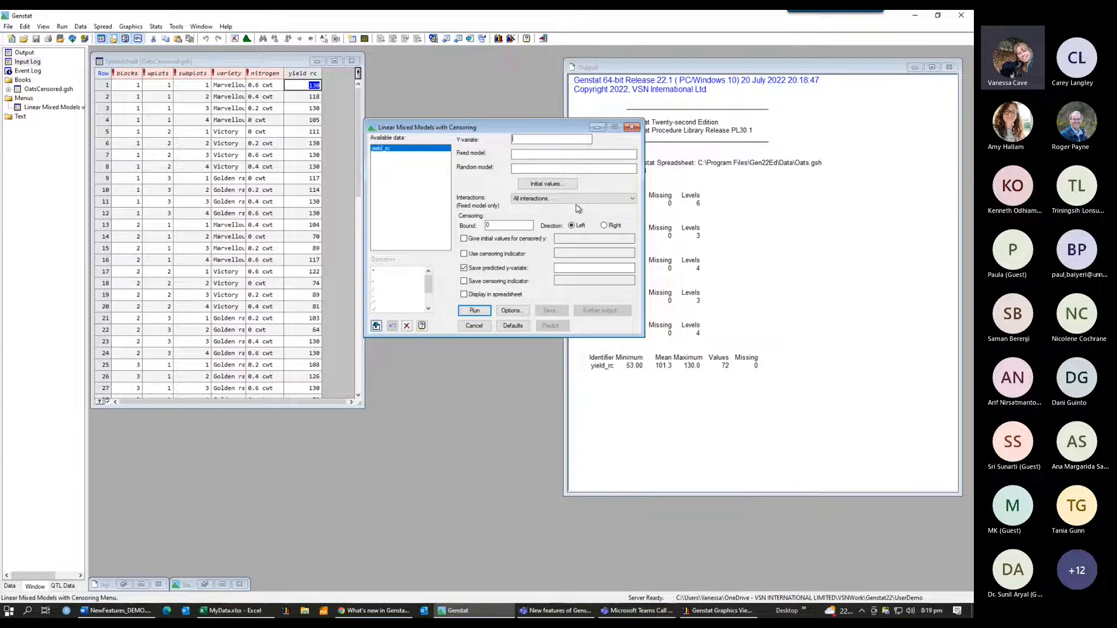
Step: Set the Y-variate to yield_rc, fixed model to nitrogen*variety, and random model to blocks/wplots/subplots
{"action": "double_click", "coordinate": [380, 150]}
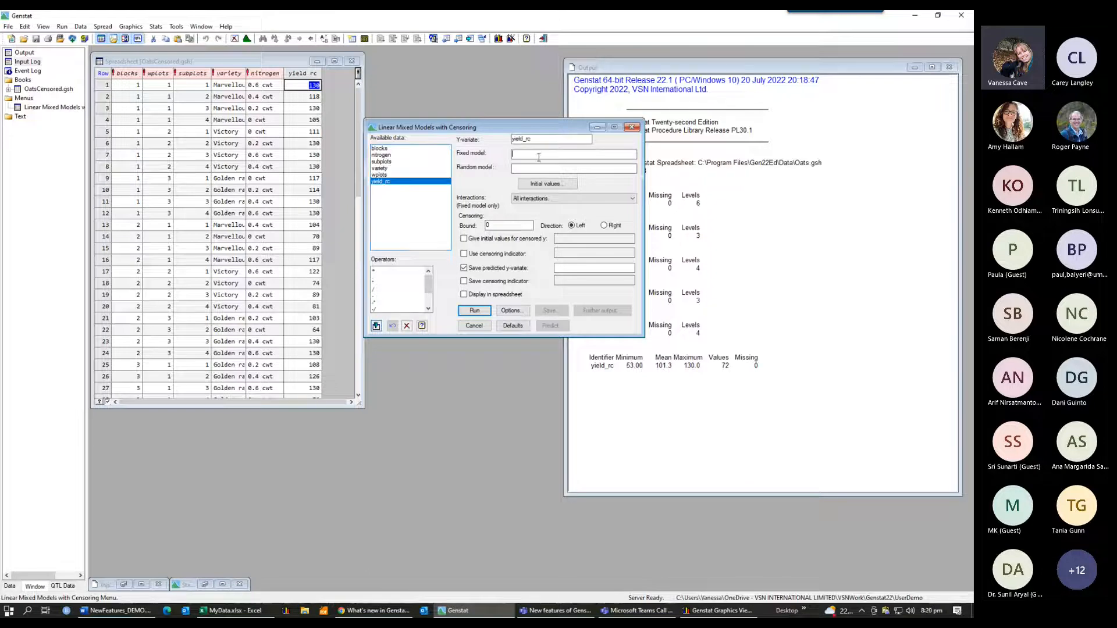
{"action": "double_click", "coordinate": [381, 156]}
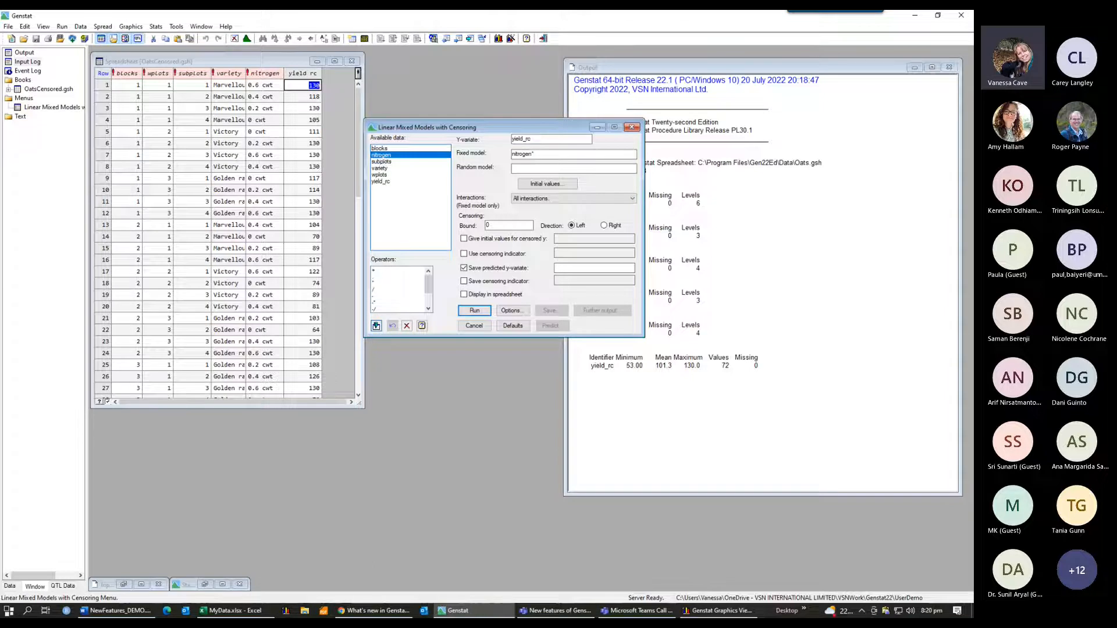
{"action": "double_click", "coordinate": [381, 169]}
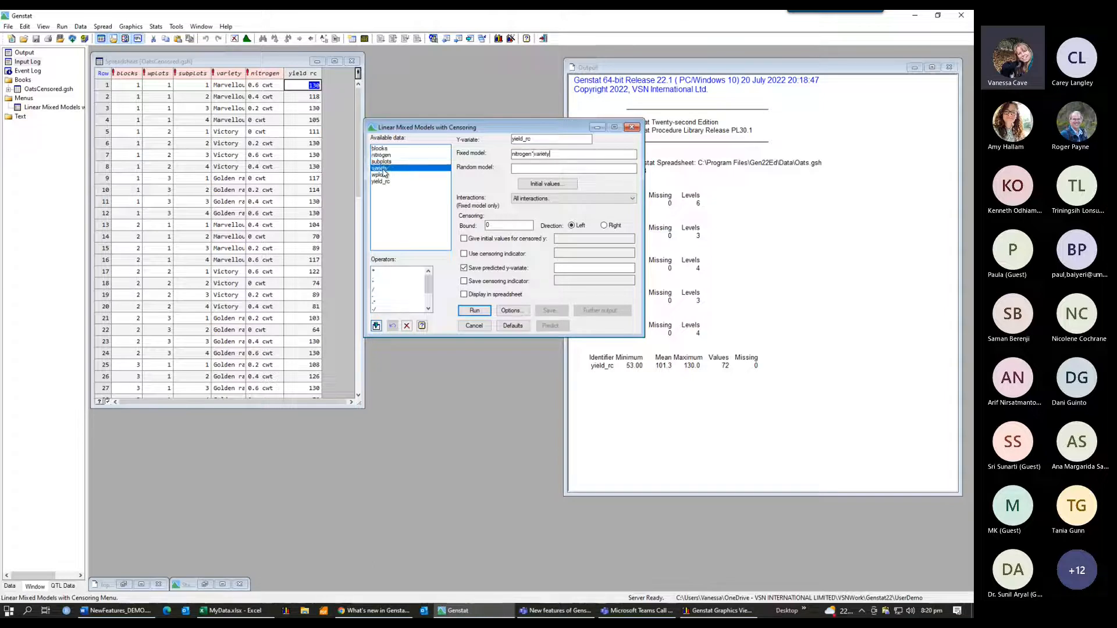
{"action": "left_click", "coordinate": [525, 167]}
{"action": "double_click", "coordinate": [386, 148]}
{"action": "type", "text": "/"}
{"action": "left_click", "coordinate": [381, 175]}
{"action": "double_click", "coordinate": [381, 175]}
{"action": "type", "text": "/"}
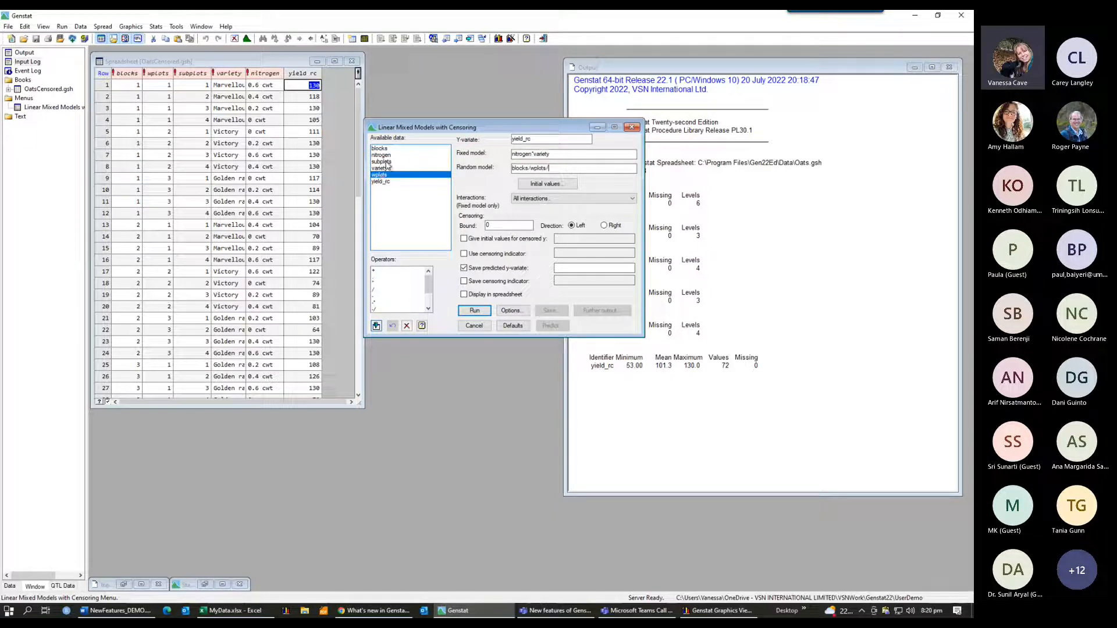
{"action": "double_click", "coordinate": [383, 162]}
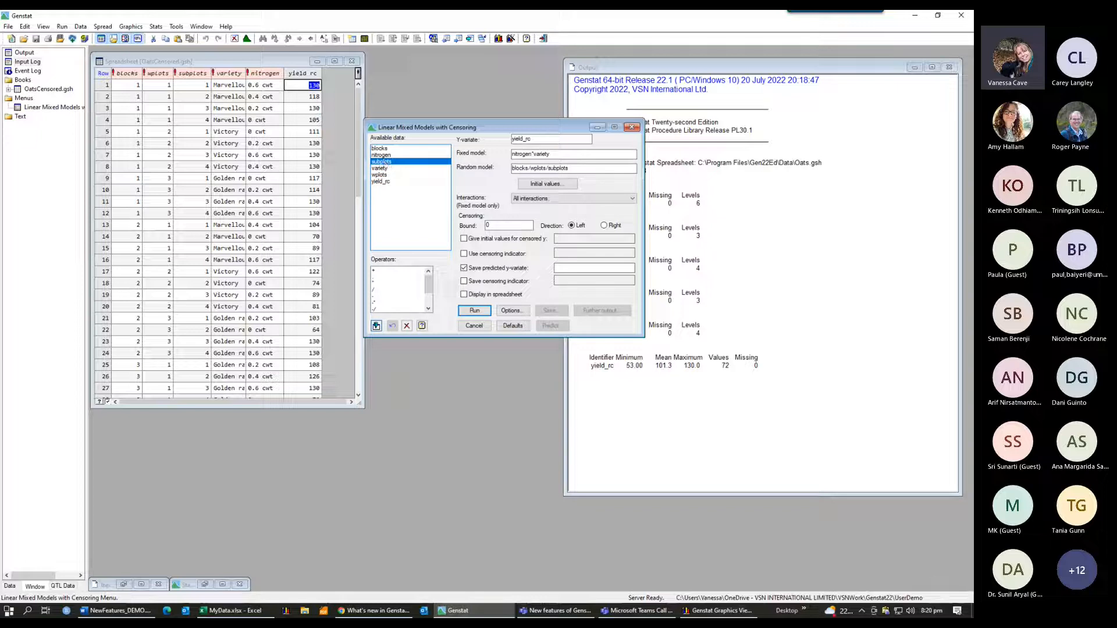
{"action": "key", "text": "alt+Tab"}
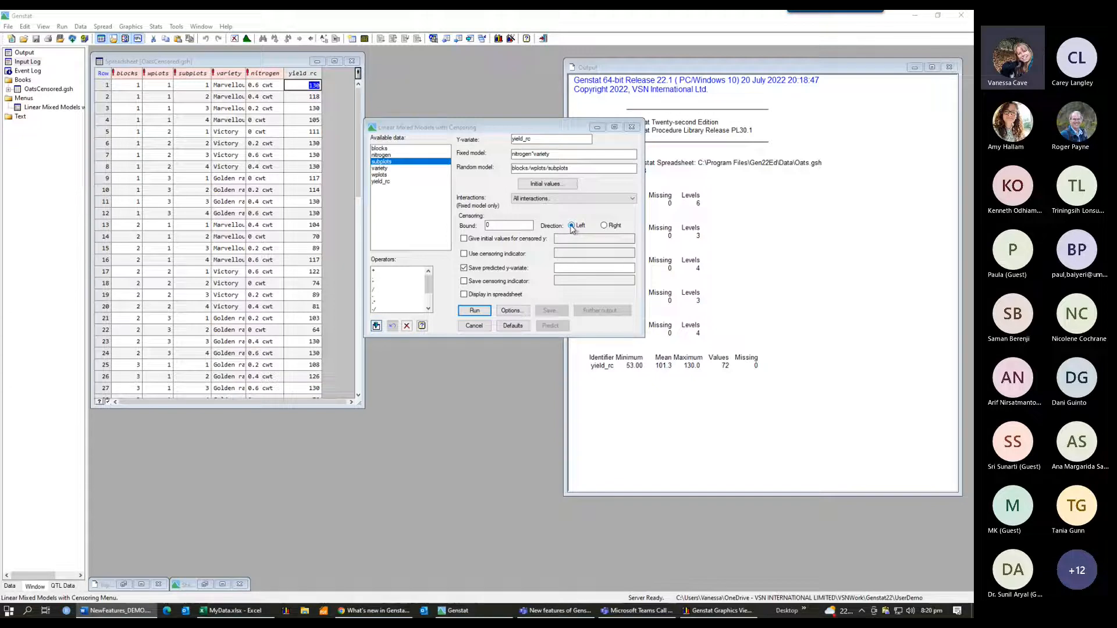
Step: Set censoring direction to Right with a bound of 130
{"action": "left_click", "coordinate": [607, 228]}
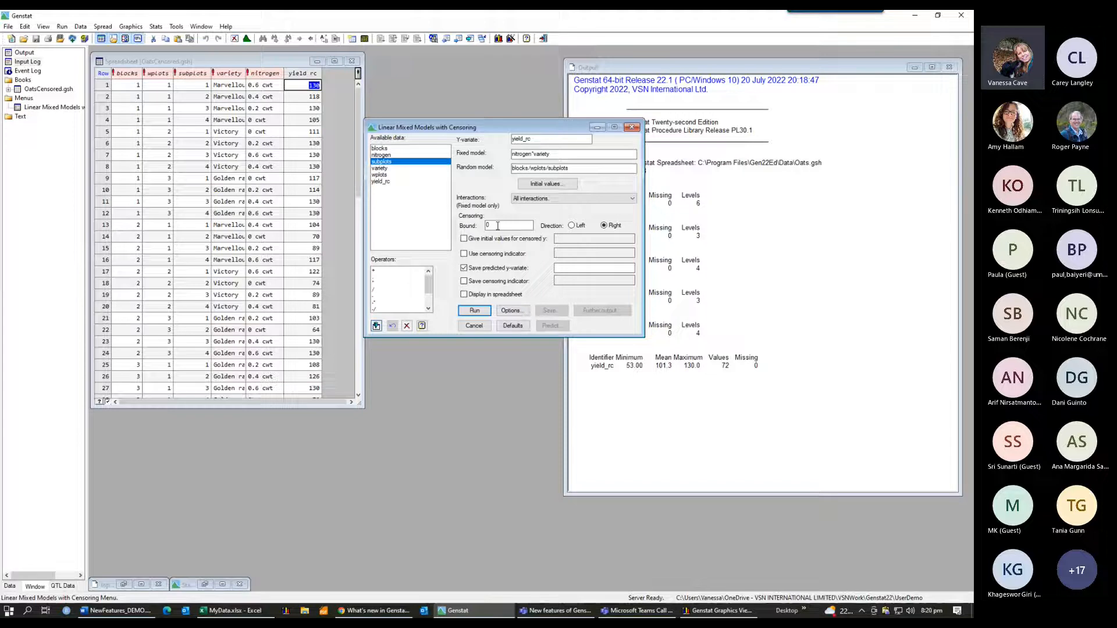
{"action": "key", "text": "BackSpace"}
{"action": "type", "text": "130"}
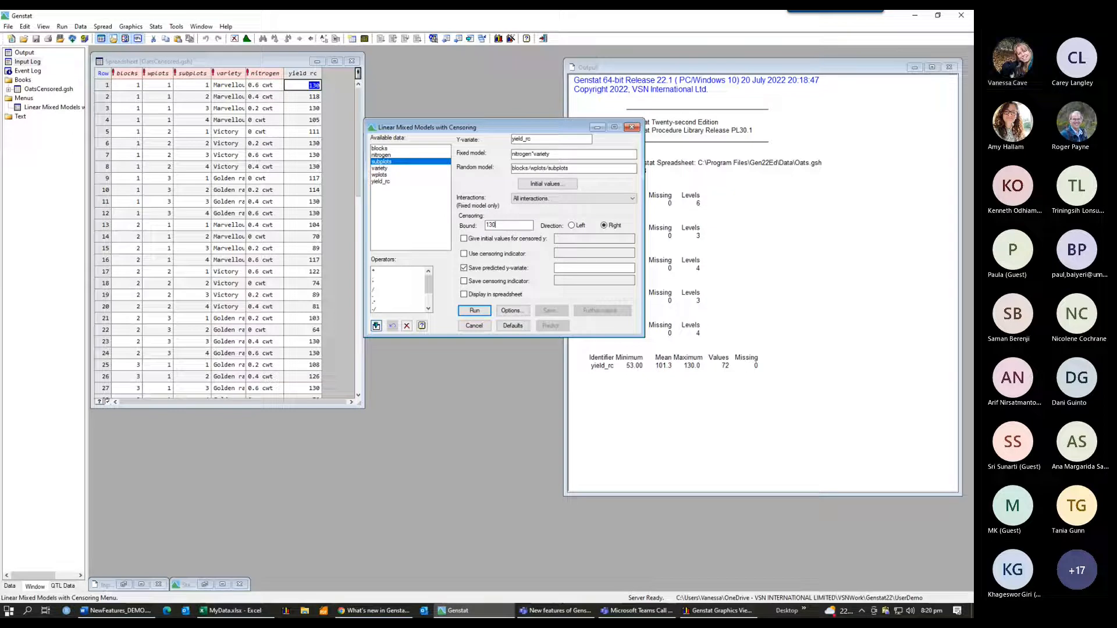
{"action": "key", "text": "alt+Tab"}
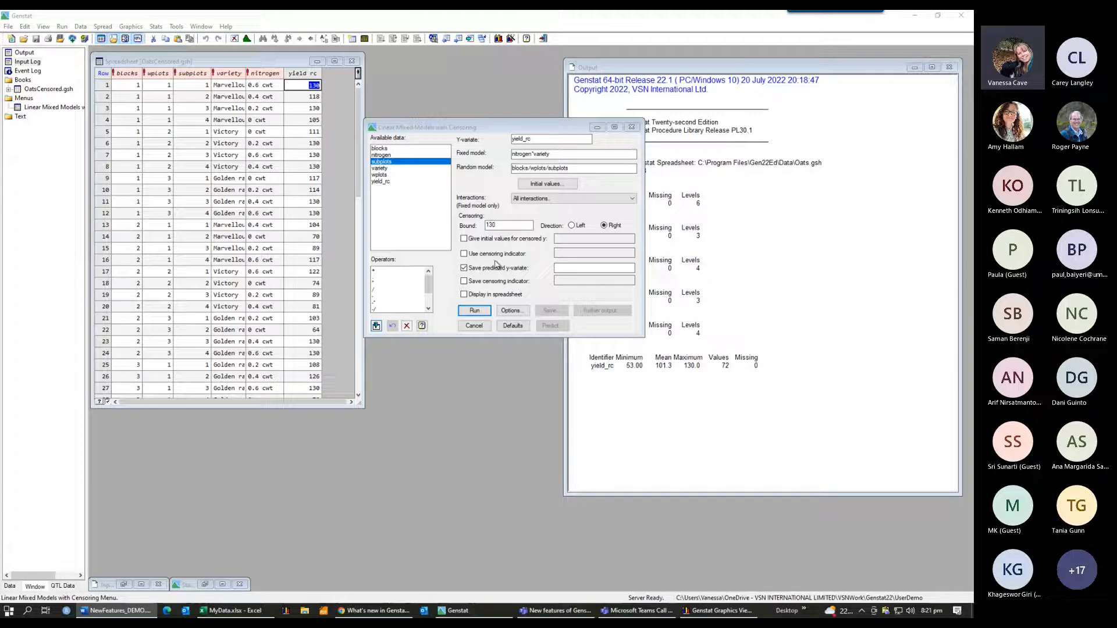
Step: Turn off saving the predicted y-variate
{"action": "left_click", "coordinate": [464, 271]}
{"action": "left_click", "coordinate": [464, 269]}
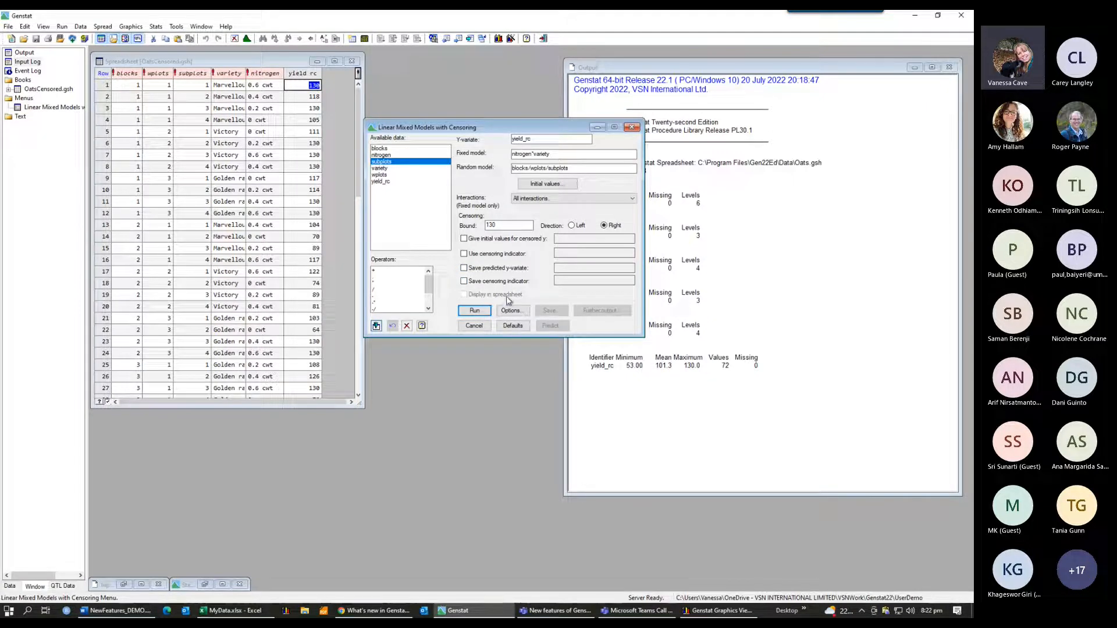
{"action": "key", "text": "alt+Tab"}
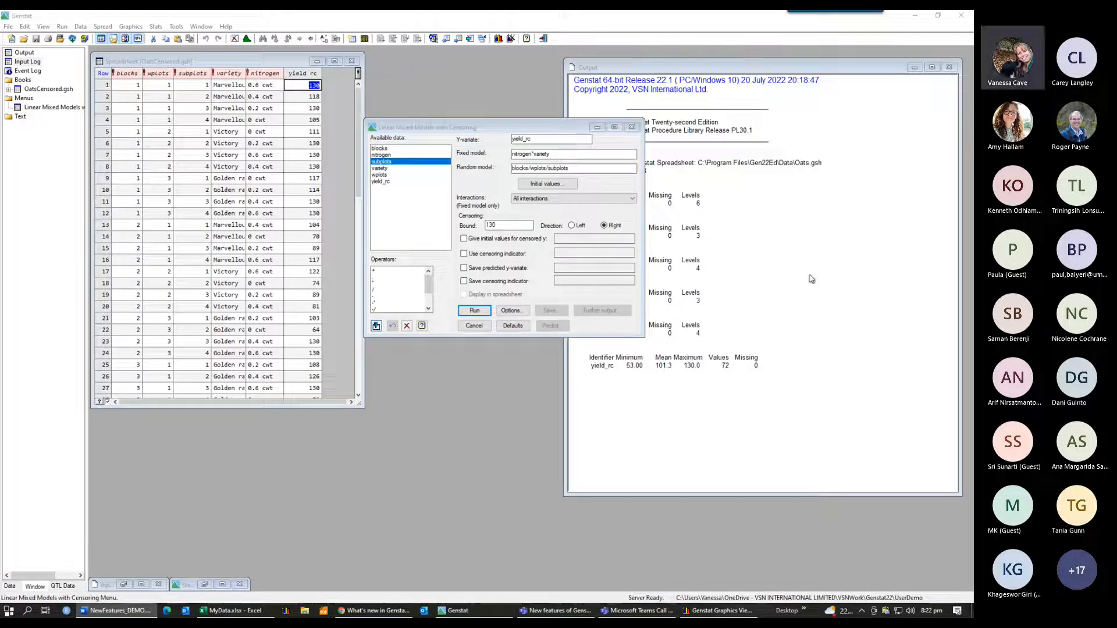
Step: Add predicted means to the displayed output options and run the censored mixed model analysis
{"action": "left_click", "coordinate": [510, 311]}
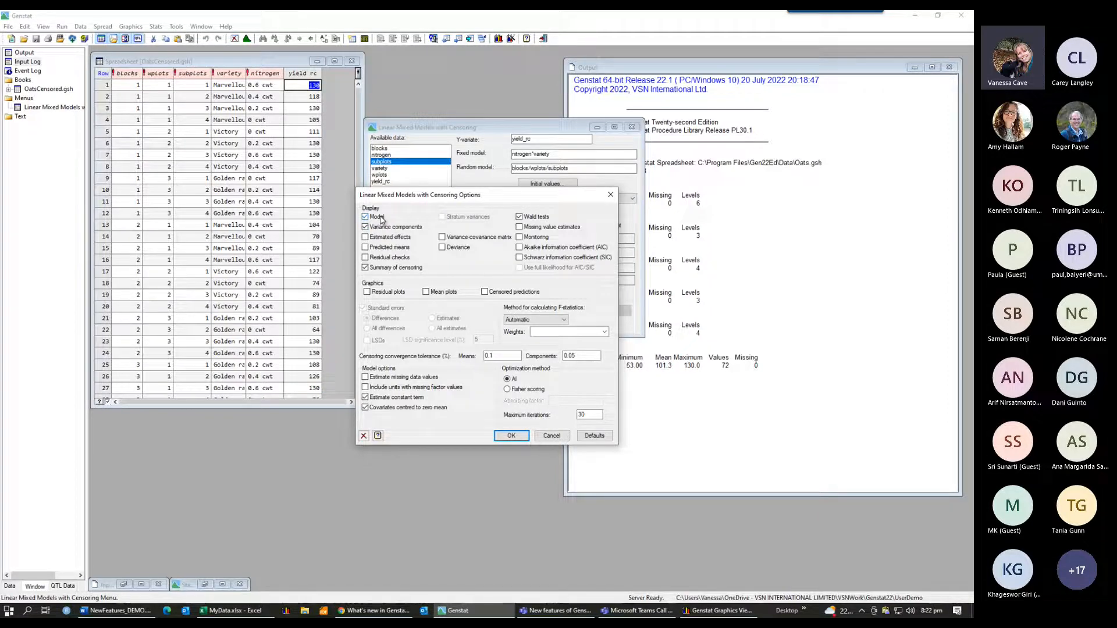
{"action": "left_click", "coordinate": [367, 248]}
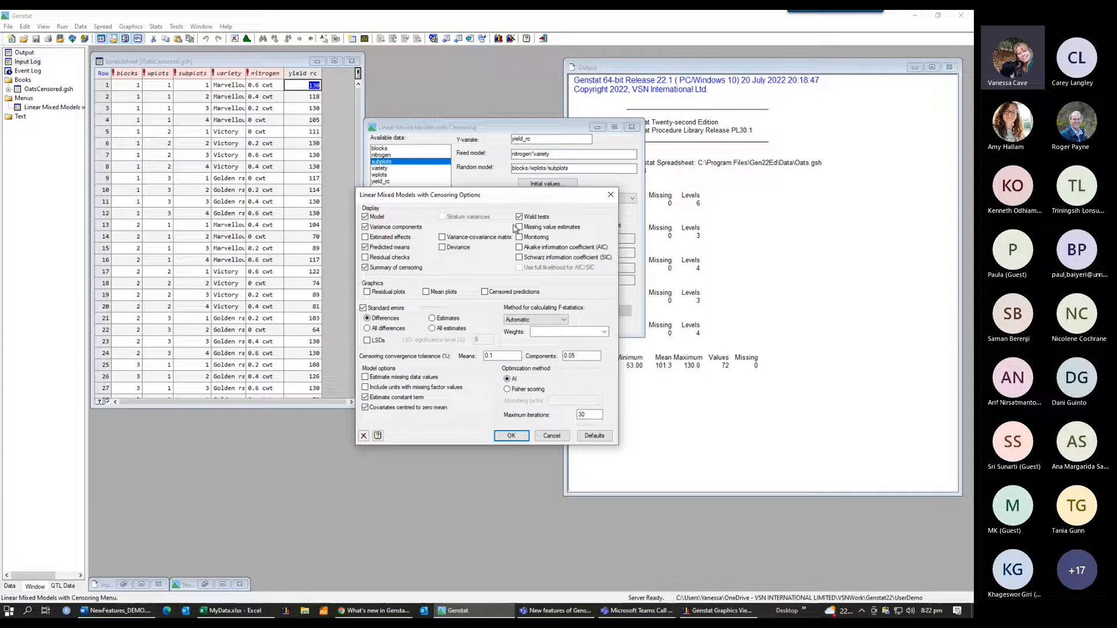
{"action": "left_click", "coordinate": [512, 436]}
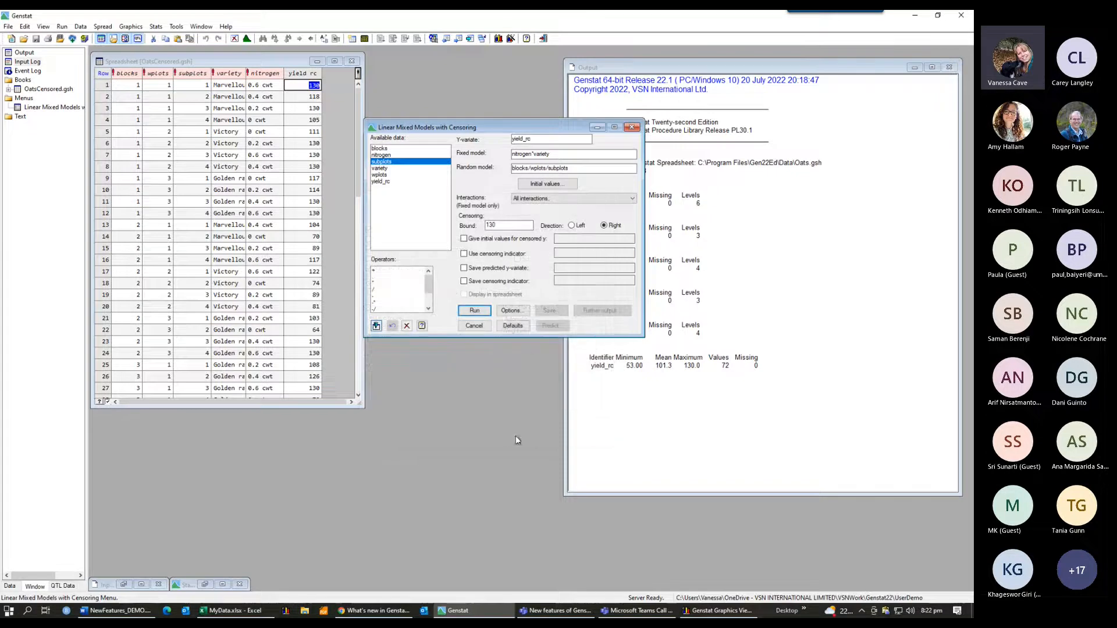
{"action": "left_click", "coordinate": [475, 311]}
{"action": "left_click_drag", "start_coordinate": [514, 124], "coordinate": [355, 113]}
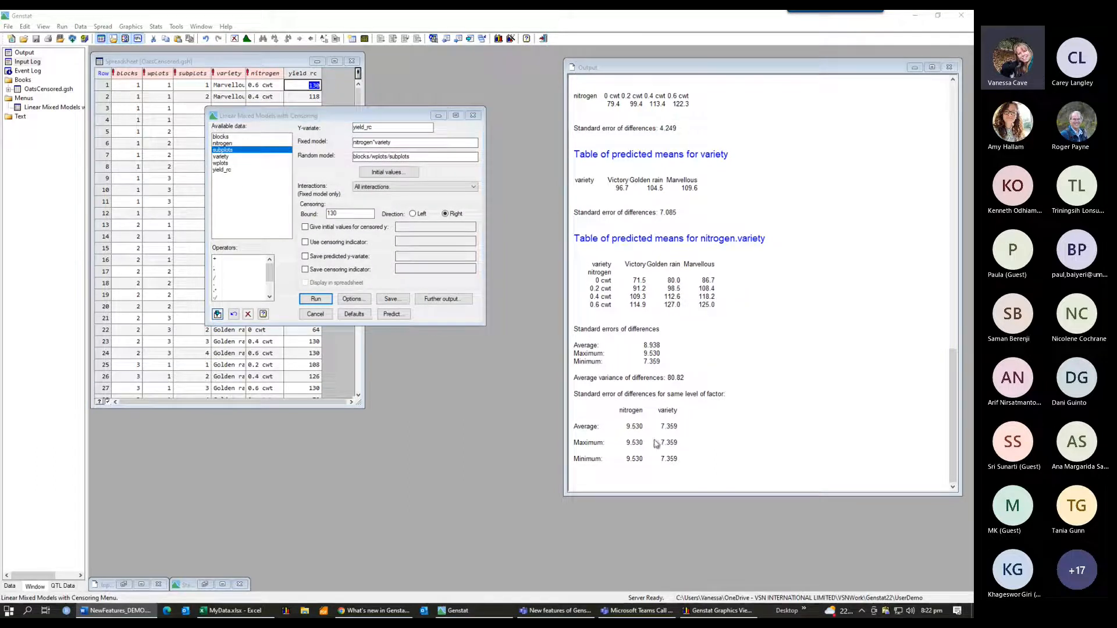
Step: Review the Tobit mixed model analysis output, scrolling through the variance components and fixed-effect tests
{"action": "left_click", "coordinate": [752, 460]}
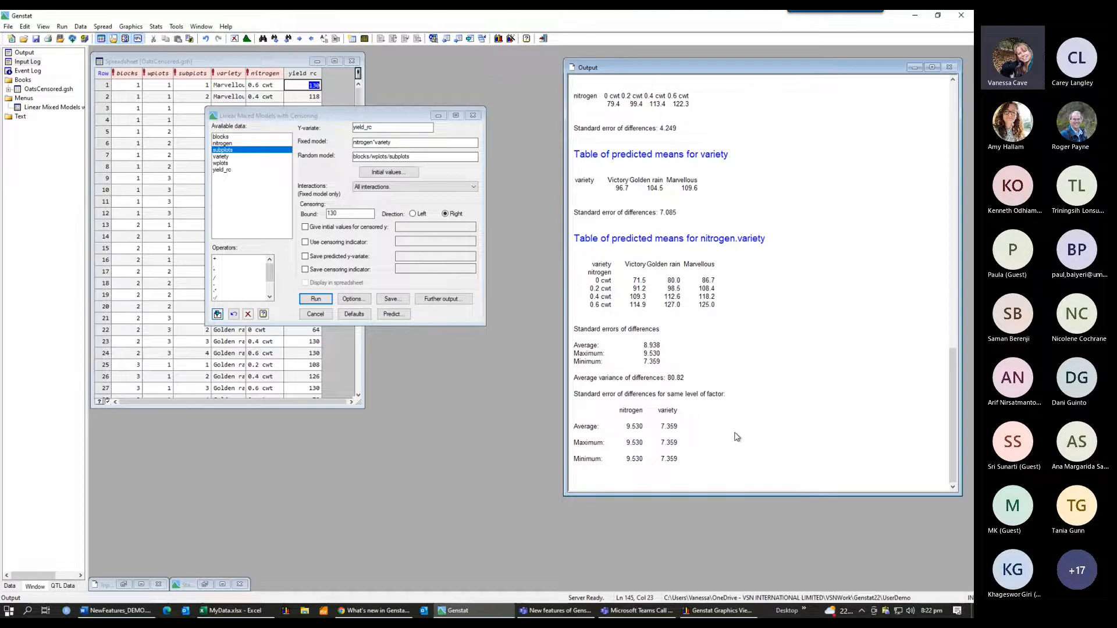
{"action": "scroll", "coordinate": [737, 437], "scroll_direction": "up", "scroll_amount": 5}
{"action": "scroll", "coordinate": [737, 437], "scroll_direction": "up", "scroll_amount": 9}
{"action": "scroll", "coordinate": [737, 437], "scroll_direction": "up", "scroll_amount": 7}
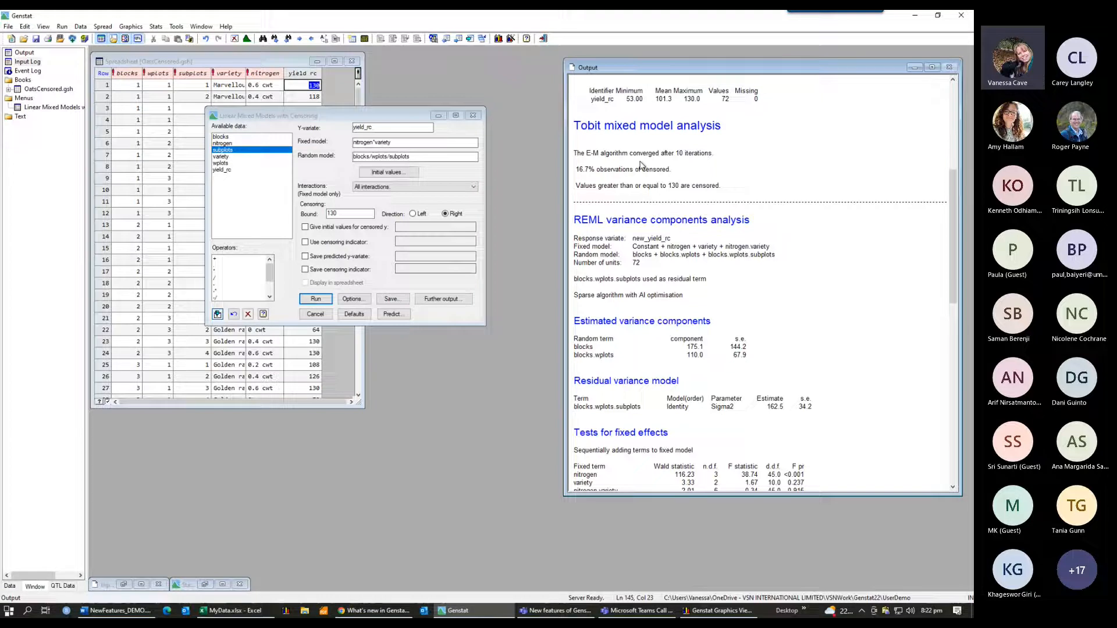
{"action": "scroll", "coordinate": [640, 166], "scroll_direction": "up", "scroll_amount": 1}
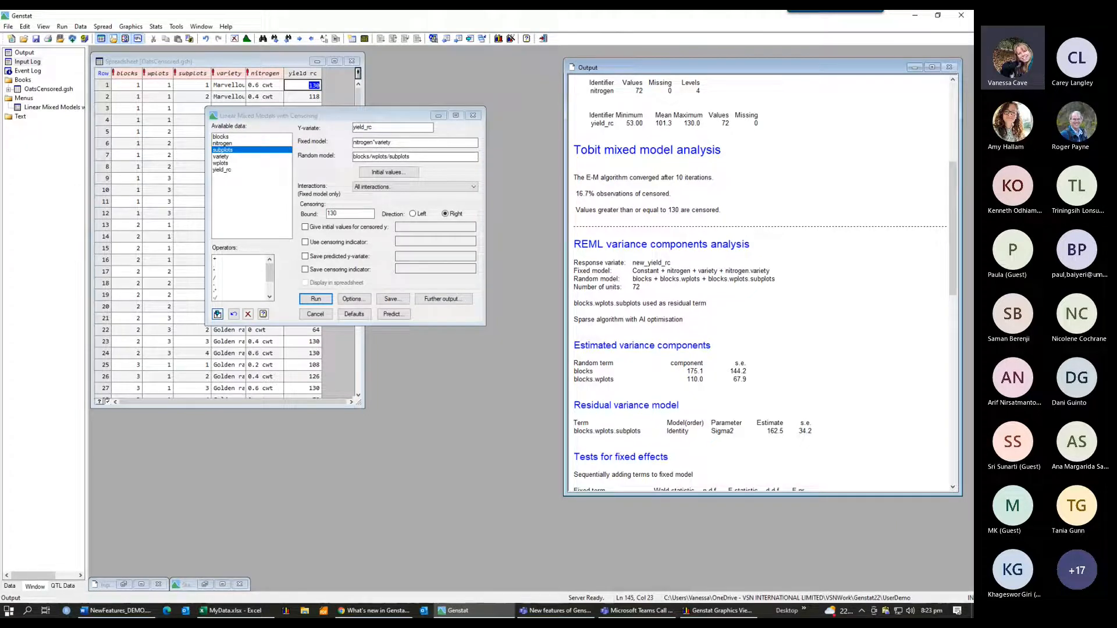
{"action": "key", "text": "alt+Tab"}
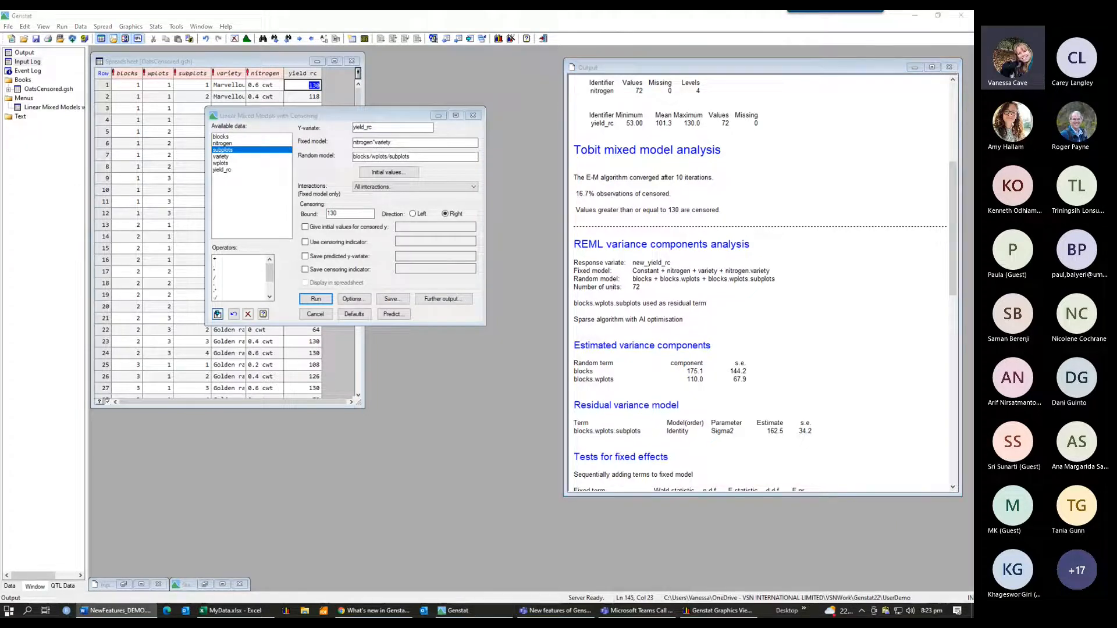
{"action": "left_click", "coordinate": [821, 330]}
{"action": "scroll", "coordinate": [821, 329], "scroll_direction": "down", "scroll_amount": 4}
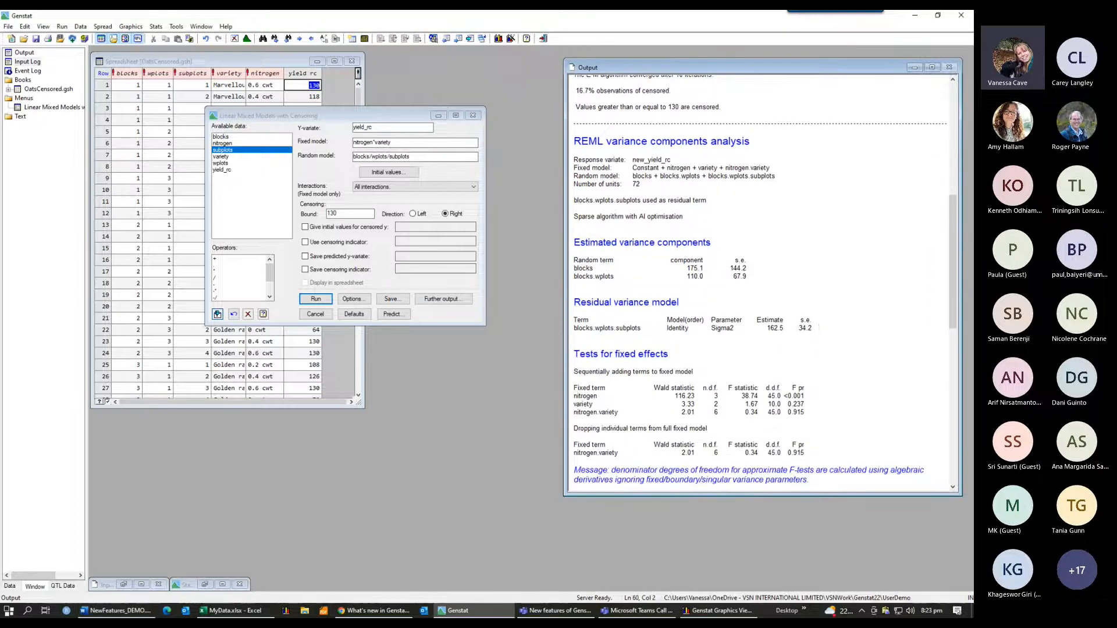
{"action": "key", "text": "alt+Tab"}
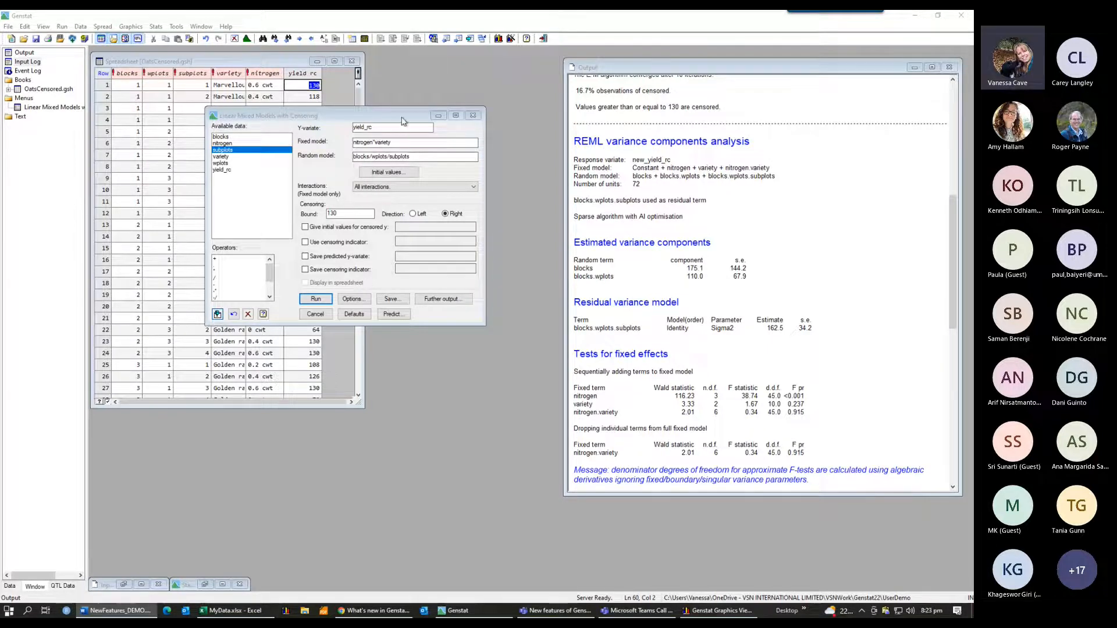
Step: Inspect the Save, Further output and Predict sub-dialogs of the censored mixed model menu without changing them
{"action": "left_click_drag", "start_coordinate": [407, 116], "coordinate": [462, 87]}
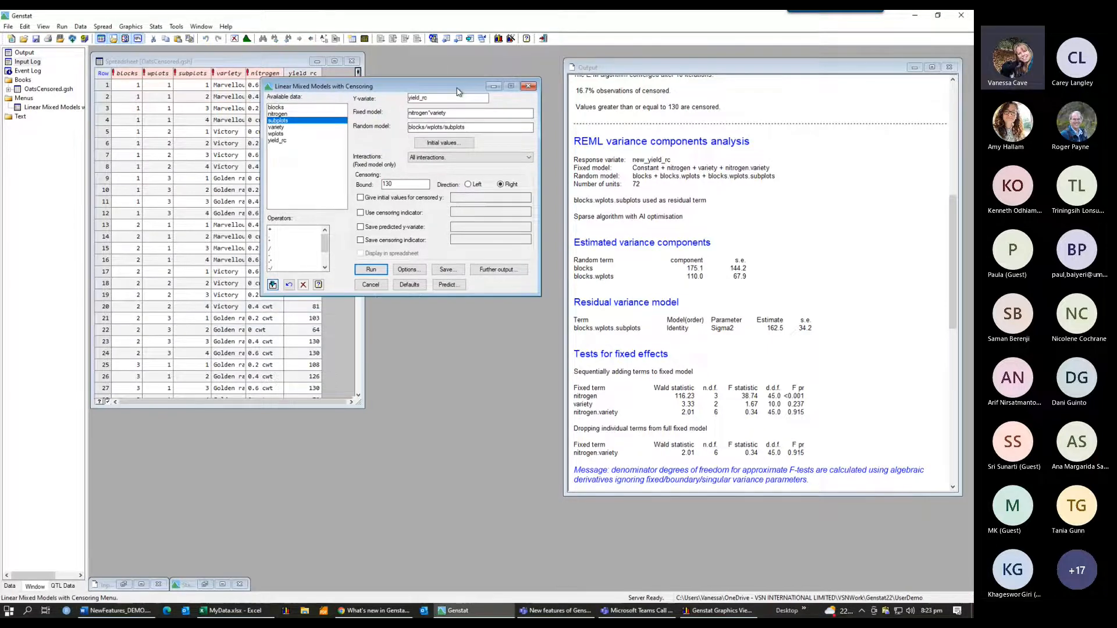
{"action": "left_click", "coordinate": [457, 272]}
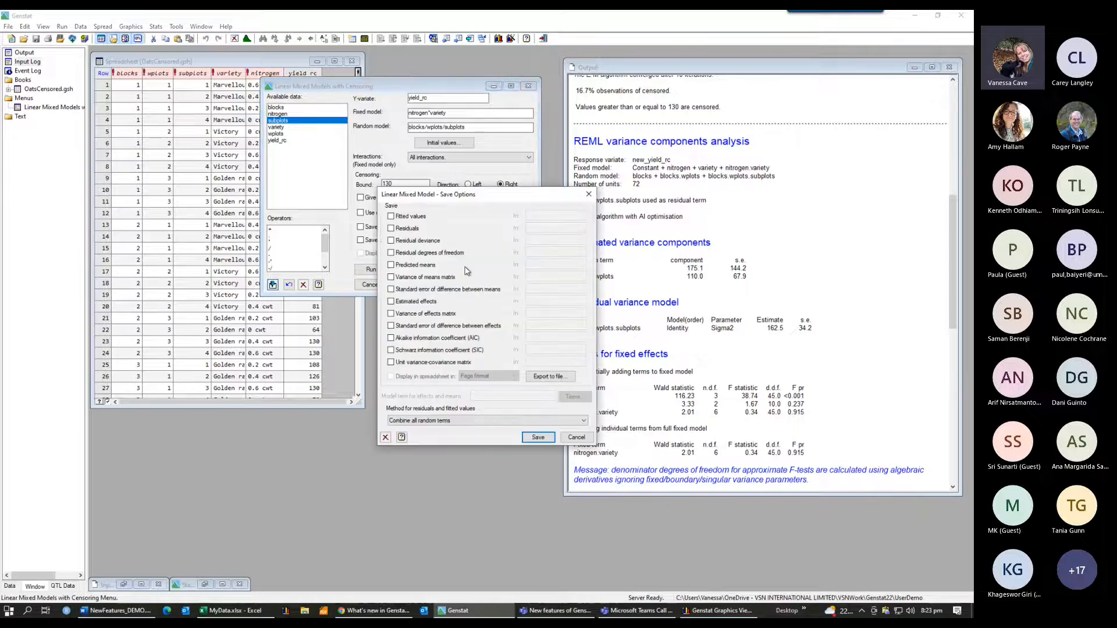
{"action": "left_click", "coordinate": [588, 193]}
{"action": "left_click", "coordinate": [518, 273]}
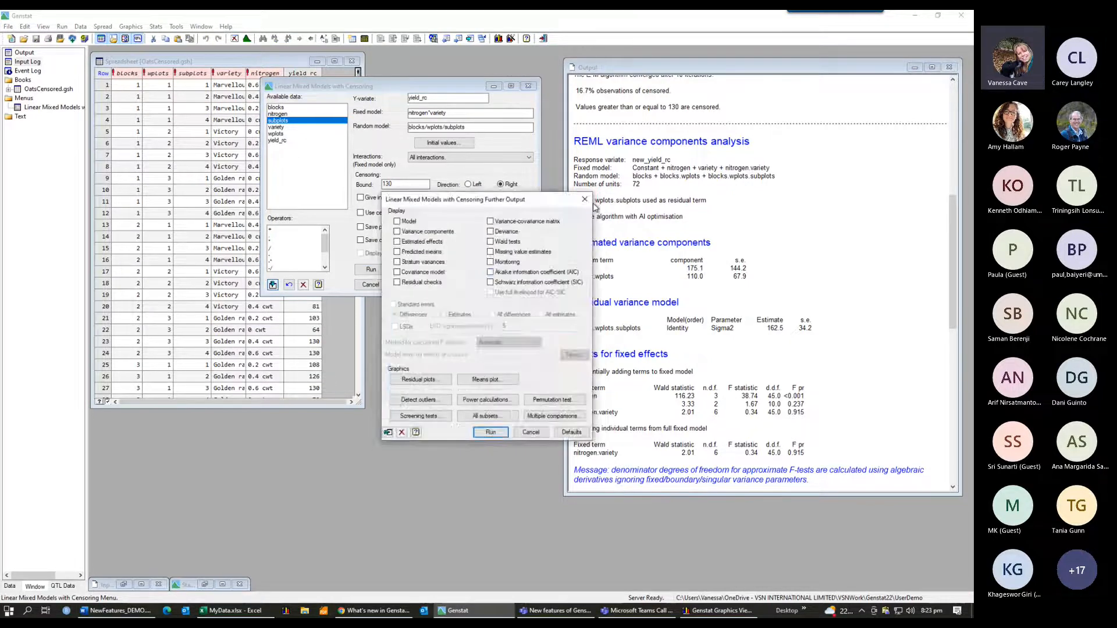
{"action": "left_click", "coordinate": [589, 194]}
{"action": "left_click", "coordinate": [447, 285]}
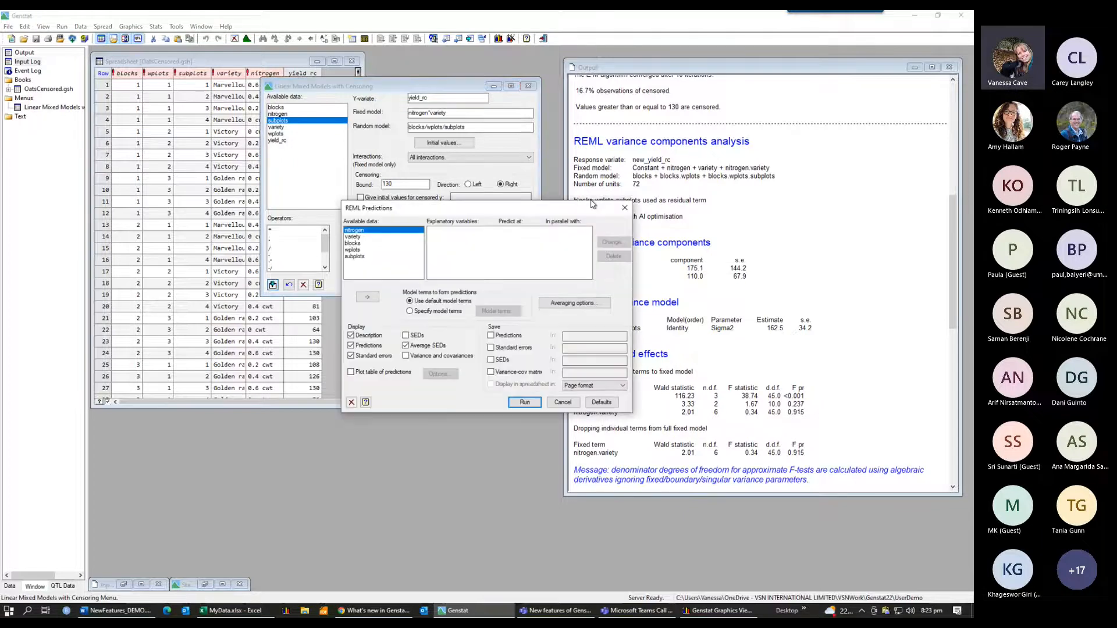
{"action": "left_click", "coordinate": [625, 209]}
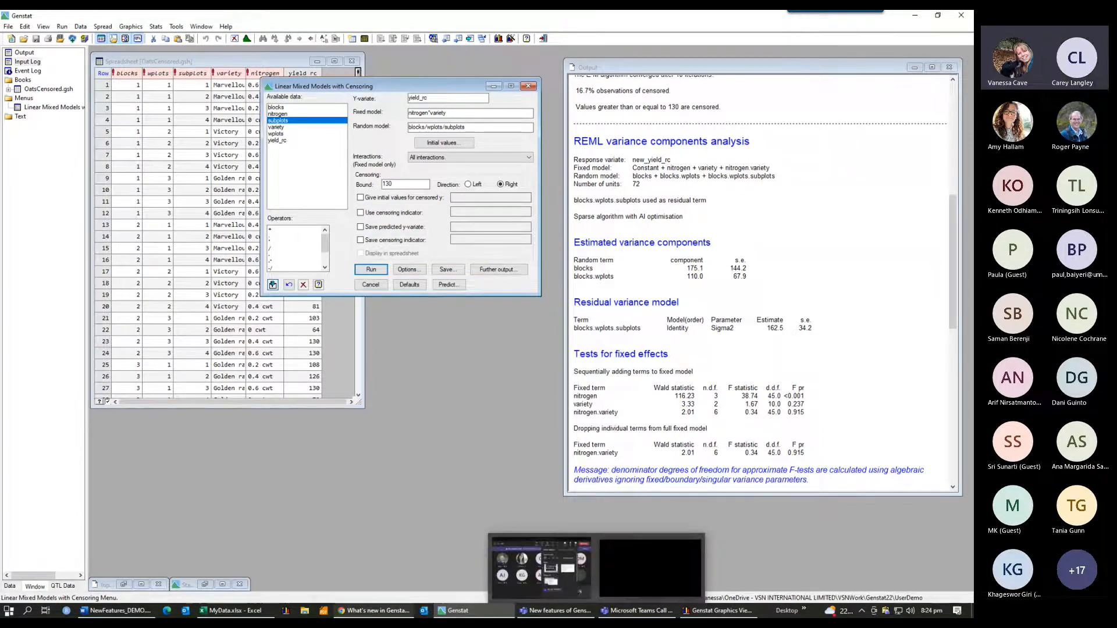
{"action": "mouse_move", "coordinate": [366, 615]}
{"action": "left_click", "coordinate": [367, 615]}
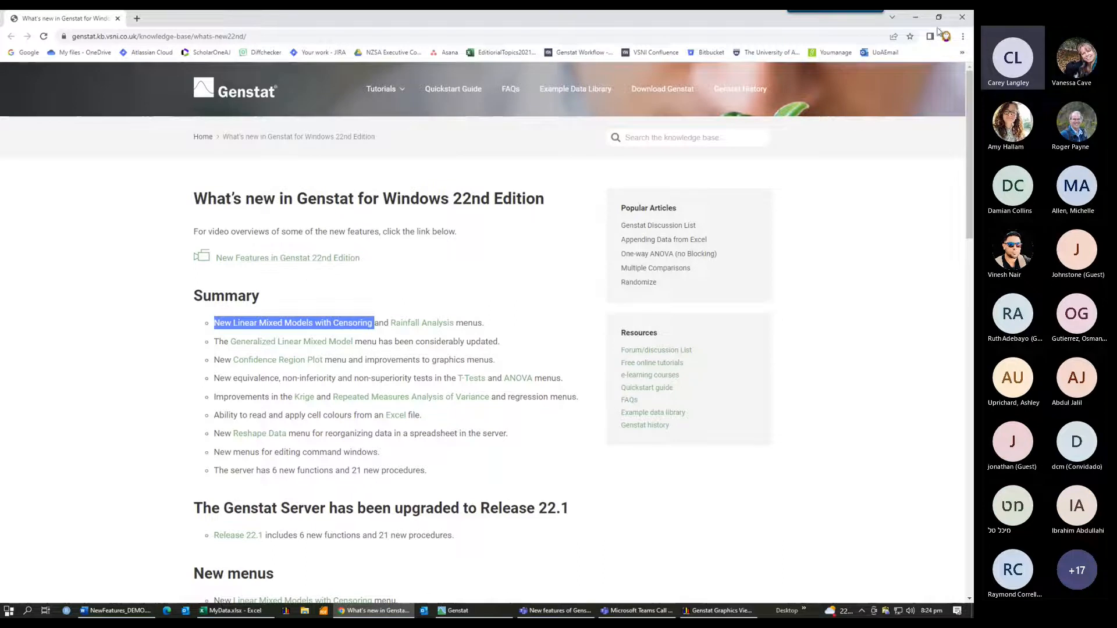
{"action": "left_click", "coordinate": [915, 24]}
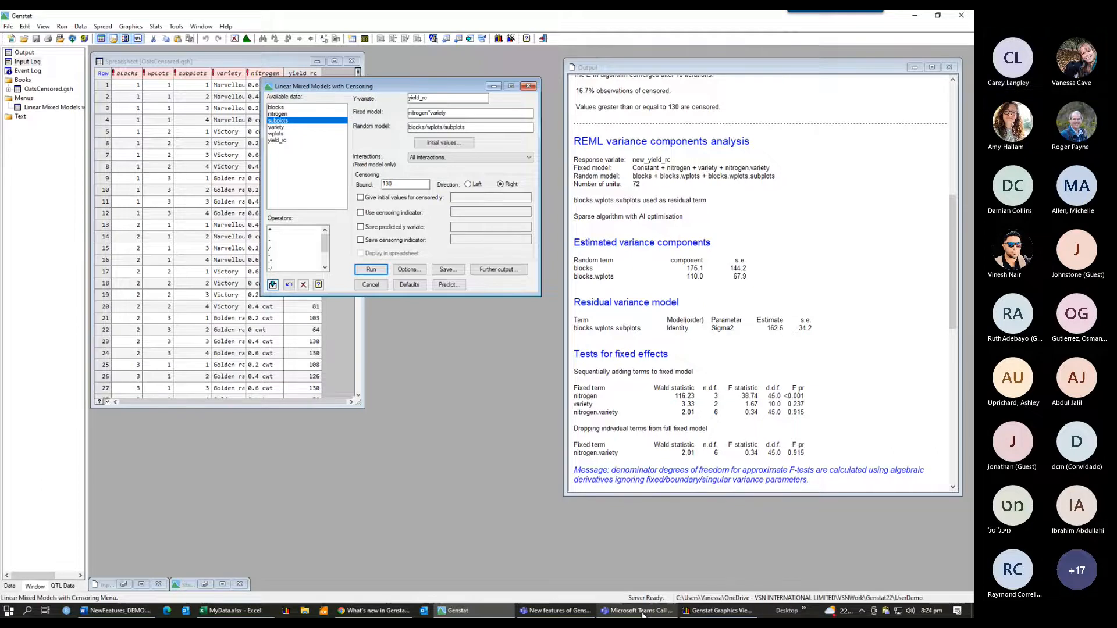
{"action": "mouse_move", "coordinate": [643, 614]}
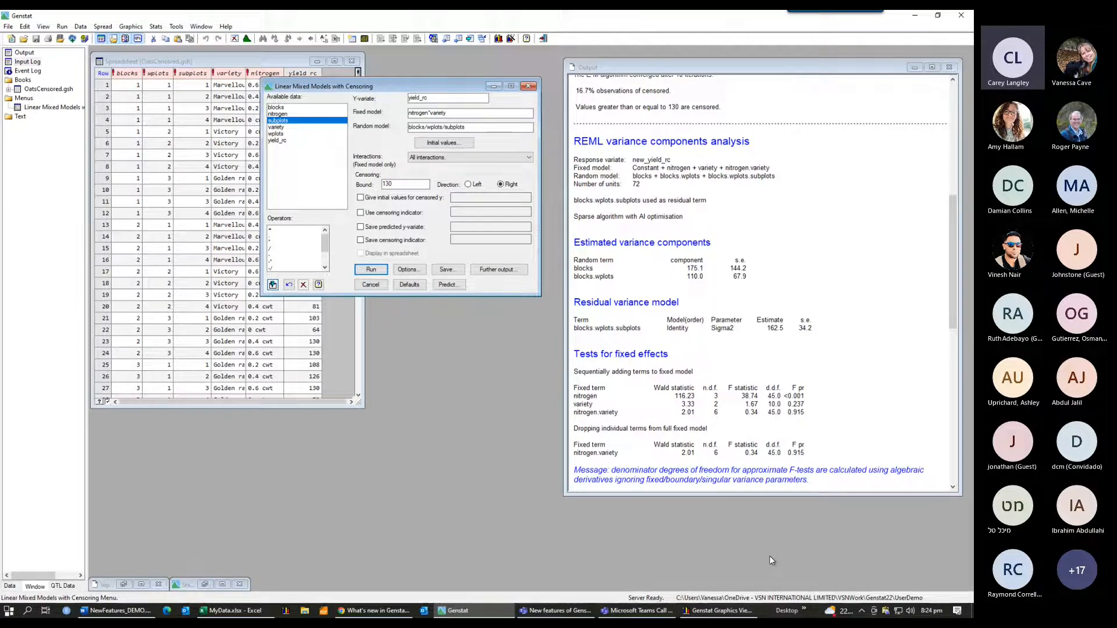
{"action": "left_click", "coordinate": [654, 612]}
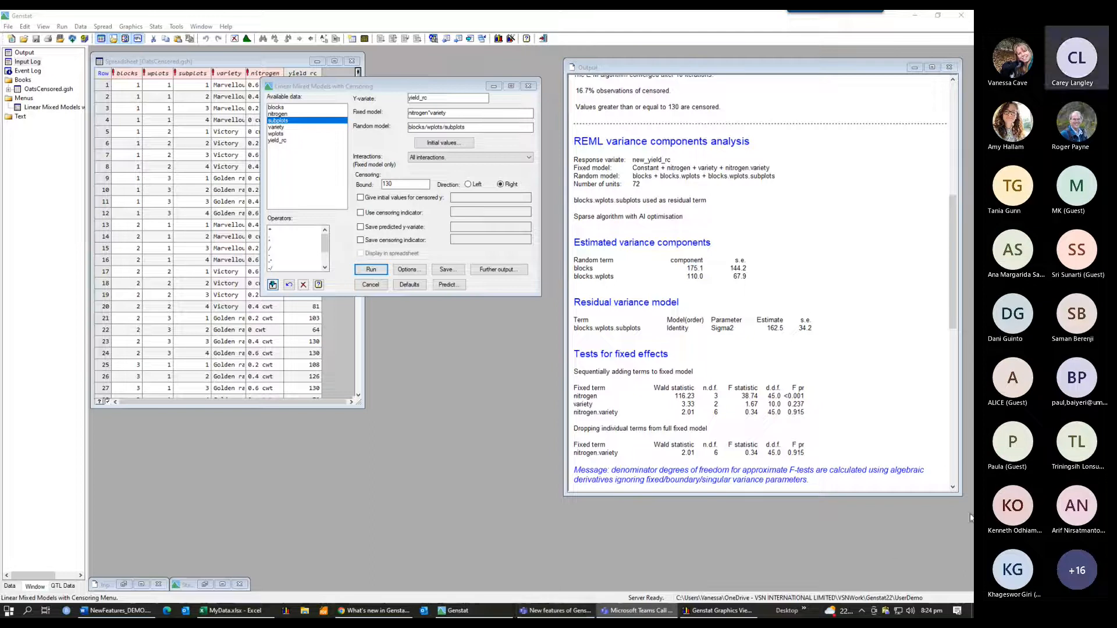
{"action": "left_click", "coordinate": [958, 527]}
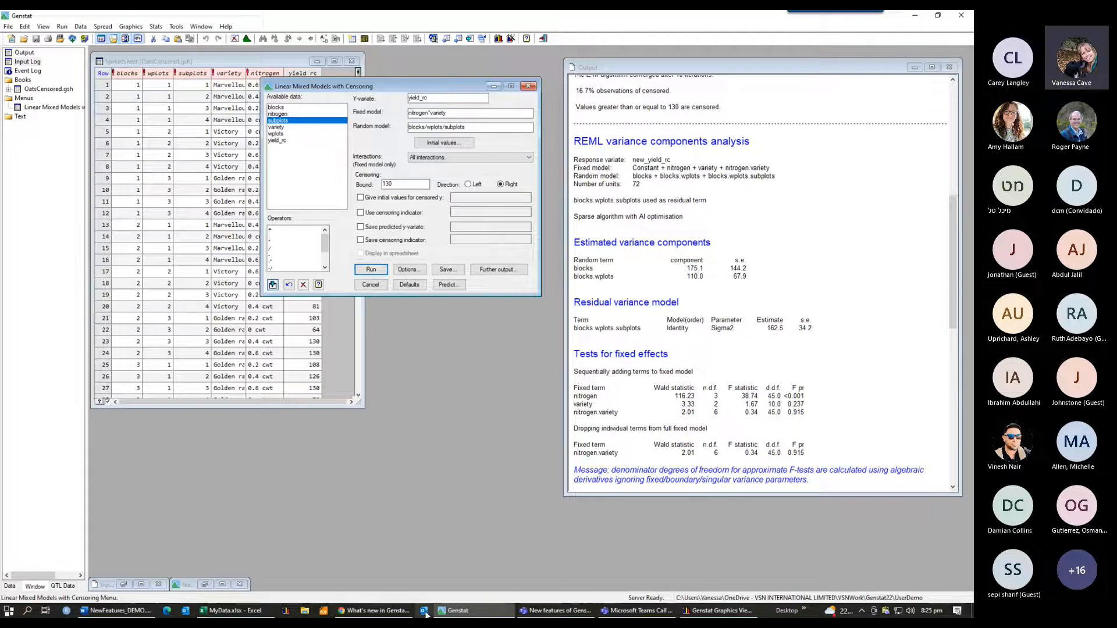
Step: On the What's new web page, highlight the New Confidence Region Plot menu item
{"action": "left_click", "coordinate": [385, 612]}
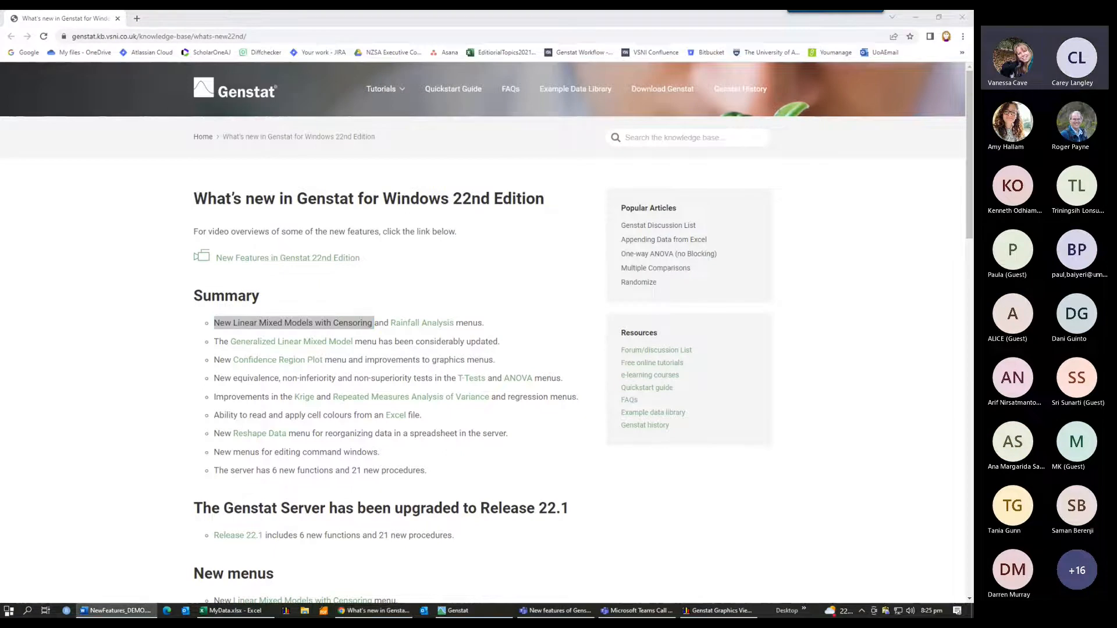
{"action": "left_click", "coordinate": [543, 340]}
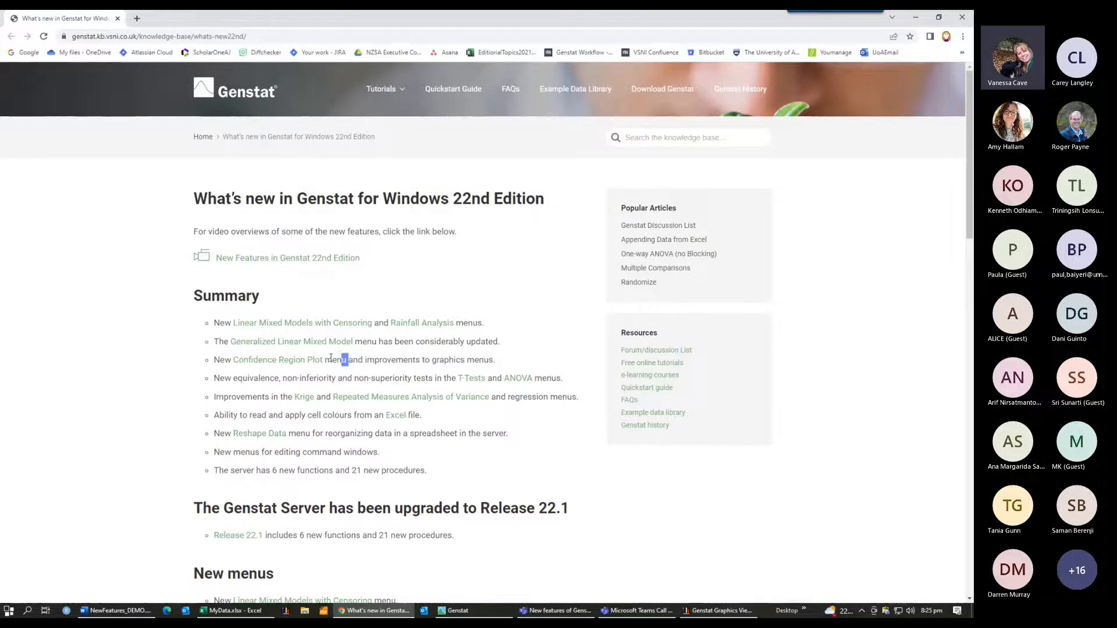
{"action": "left_click_drag", "start_coordinate": [348, 360], "coordinate": [210, 365]}
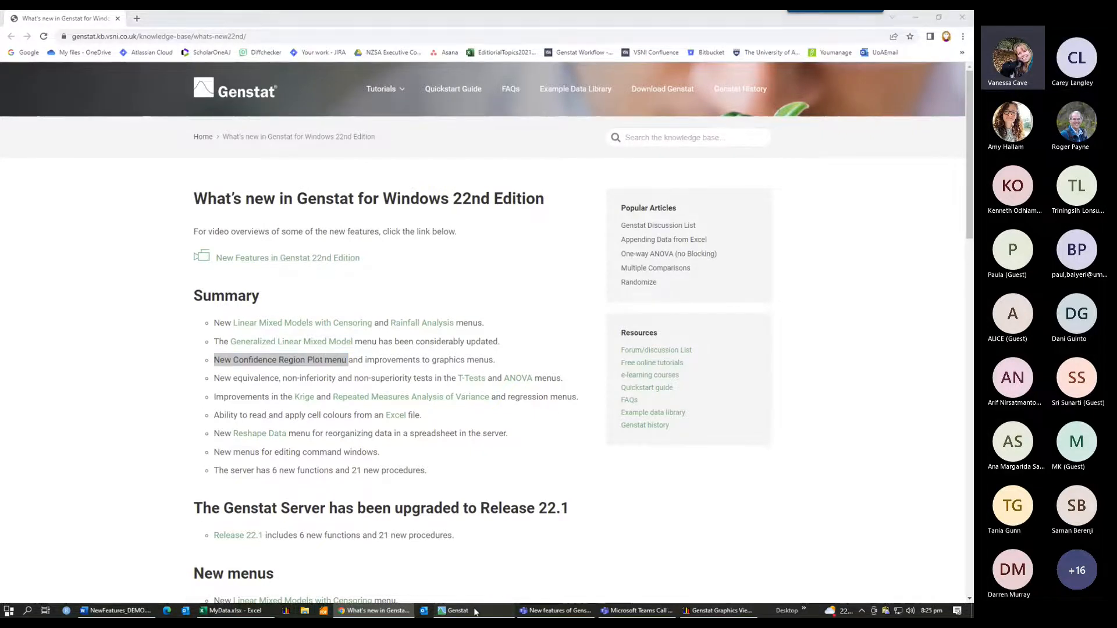
Step: Return to Genstat and restart the server session
{"action": "left_click", "coordinate": [476, 611]}
{"action": "left_click", "coordinate": [63, 27]}
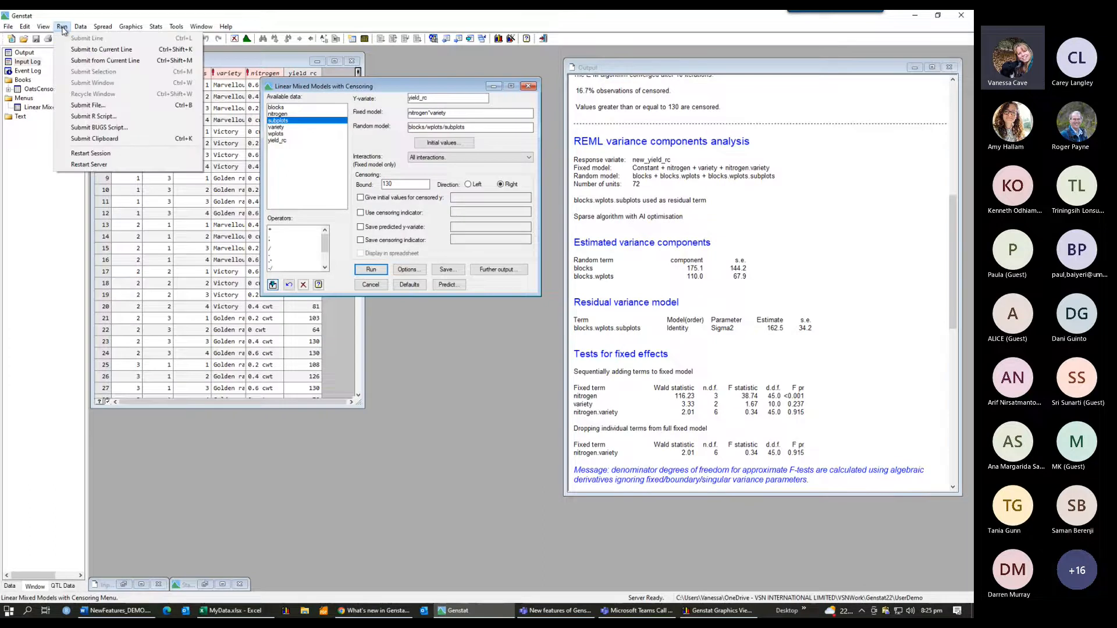
{"action": "left_click", "coordinate": [90, 153]}
{"action": "left_click", "coordinate": [530, 351]}
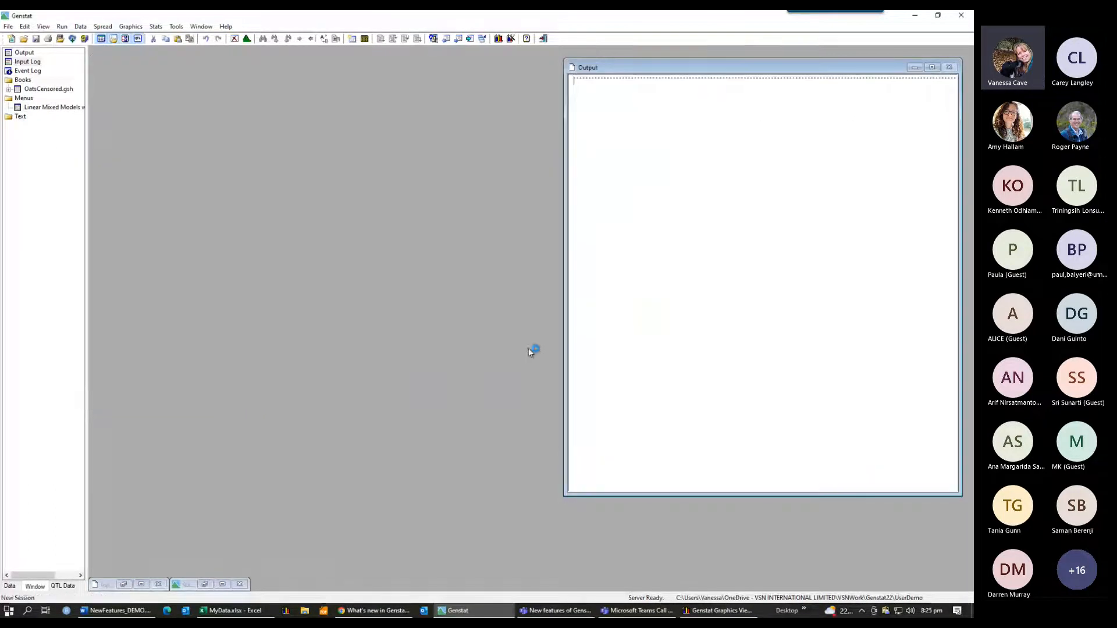
Step: Open the Iris.gsh example data set from the example data sets list
{"action": "left_click", "coordinate": [8, 26]}
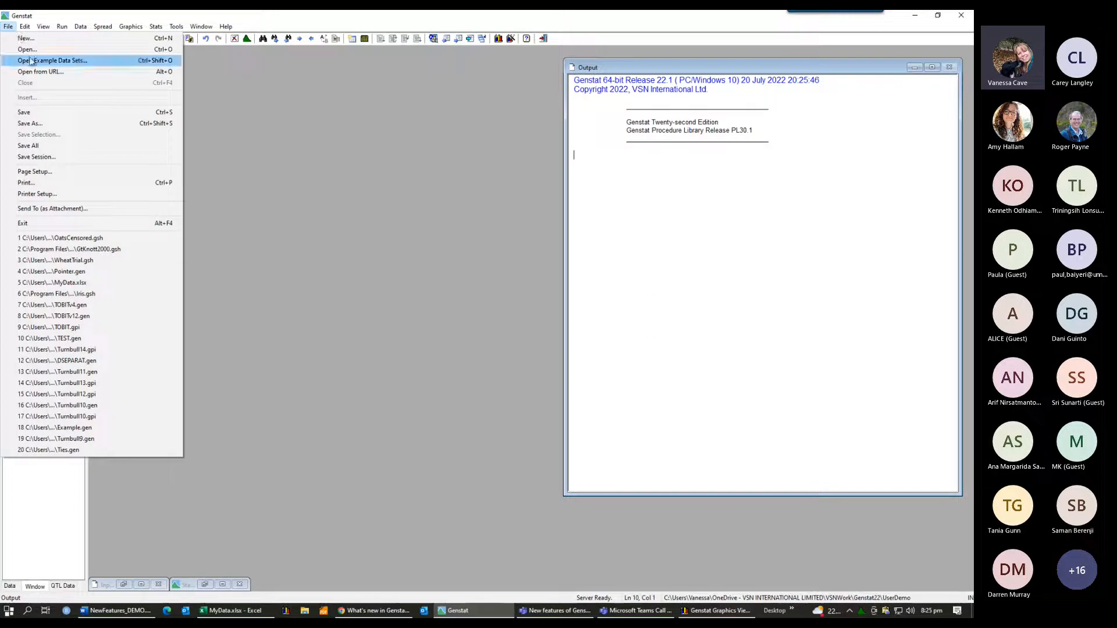
{"action": "left_click", "coordinate": [33, 62]}
{"action": "double_click", "coordinate": [398, 240]}
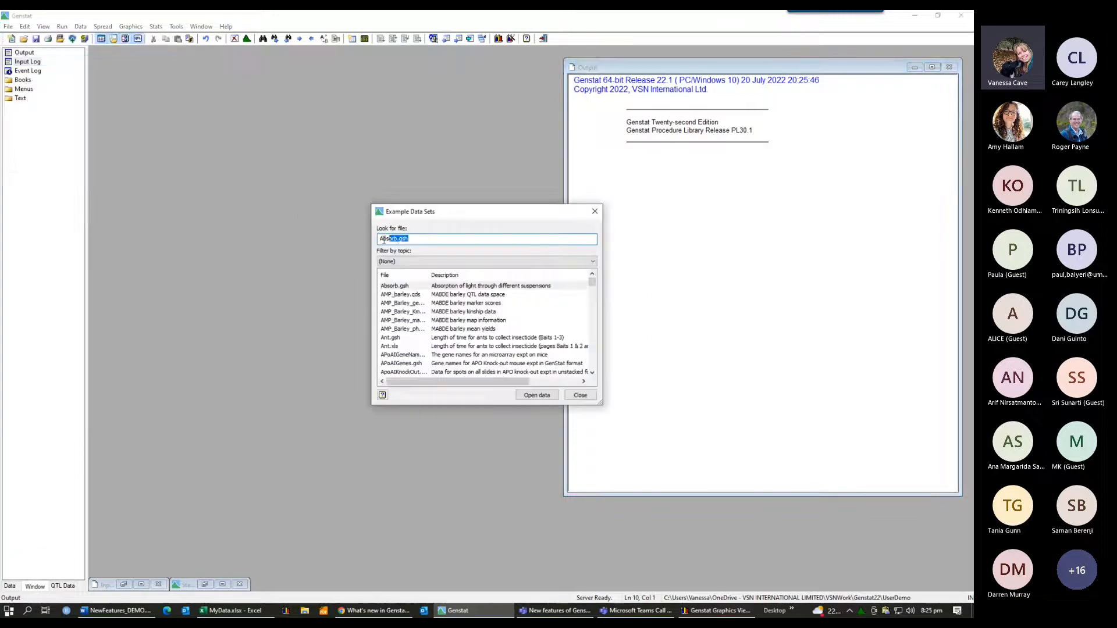
{"action": "type", "text": "Iri"}
{"action": "left_click", "coordinate": [393, 373]}
{"action": "left_click", "coordinate": [553, 396]}
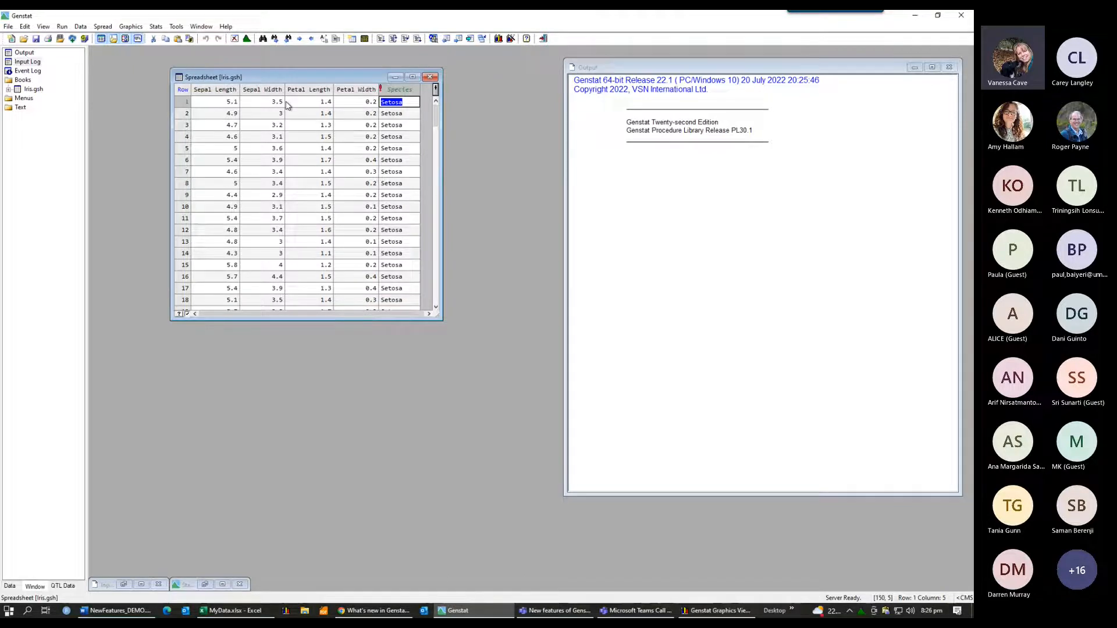
Step: Select the sepal length and width columns and open the Confidence Region Plot menu
{"action": "key", "text": "alt+Tab"}
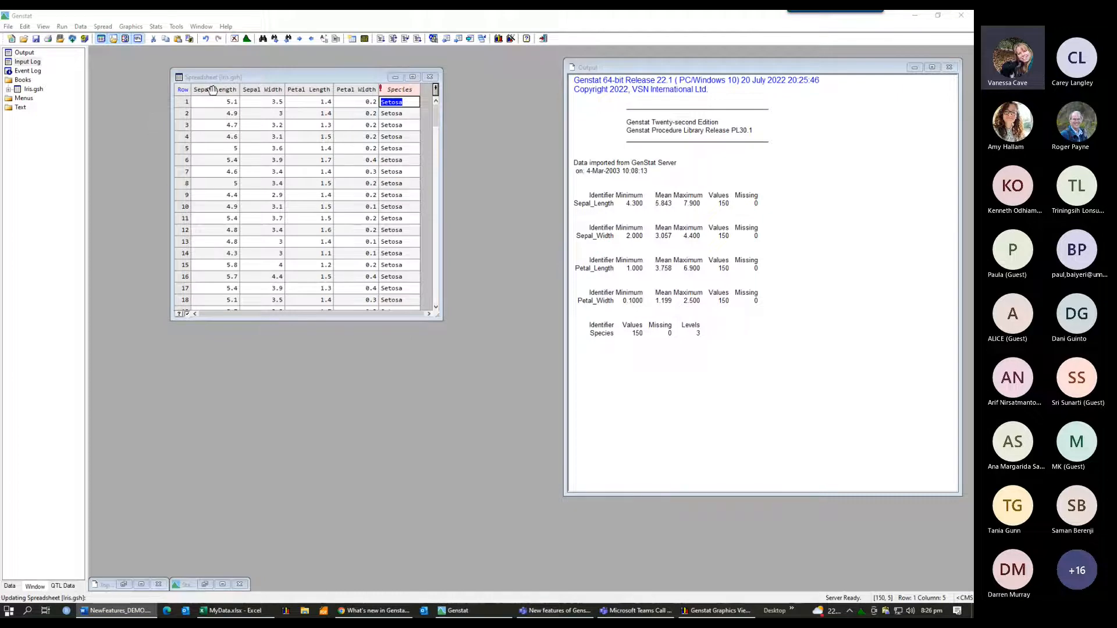
{"action": "left_click_drag", "start_coordinate": [213, 90], "coordinate": [264, 90]}
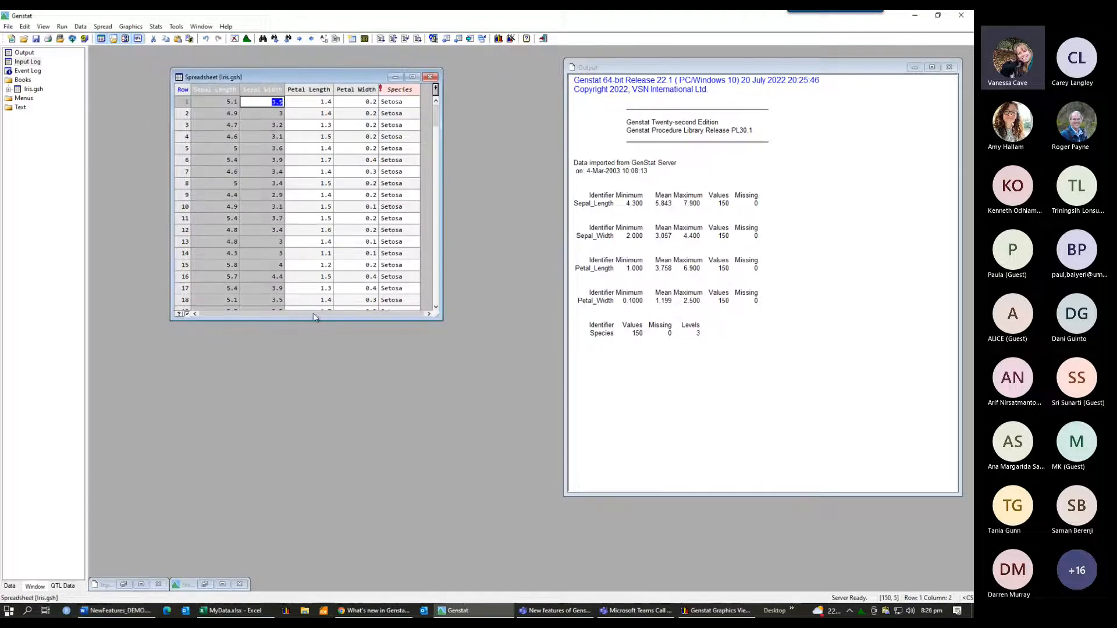
{"action": "left_click", "coordinate": [131, 27]}
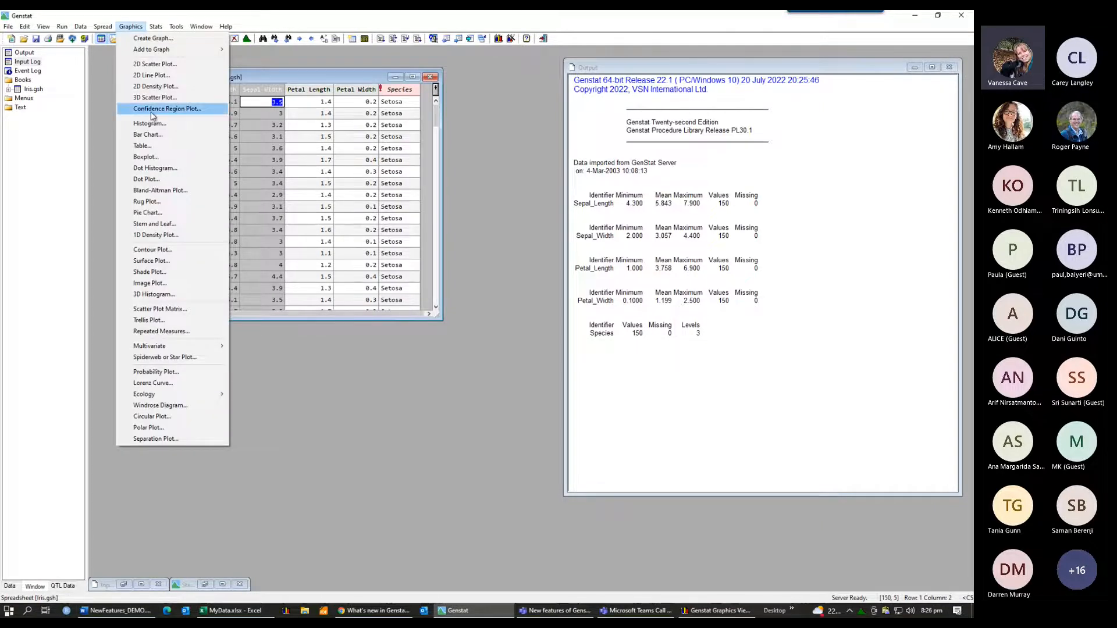
{"action": "left_click", "coordinate": [152, 110]}
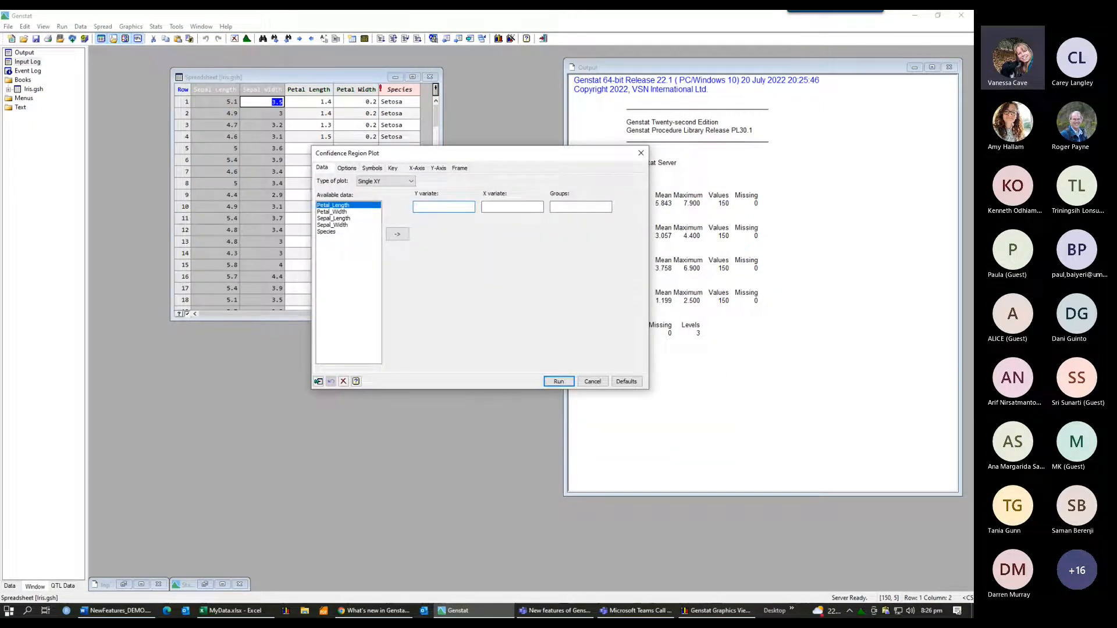
Step: Set the Y-variate to Sepal_Length, the X-variate to Sepal_Width, and the groups to Species
{"action": "key", "text": "alt+Tab"}
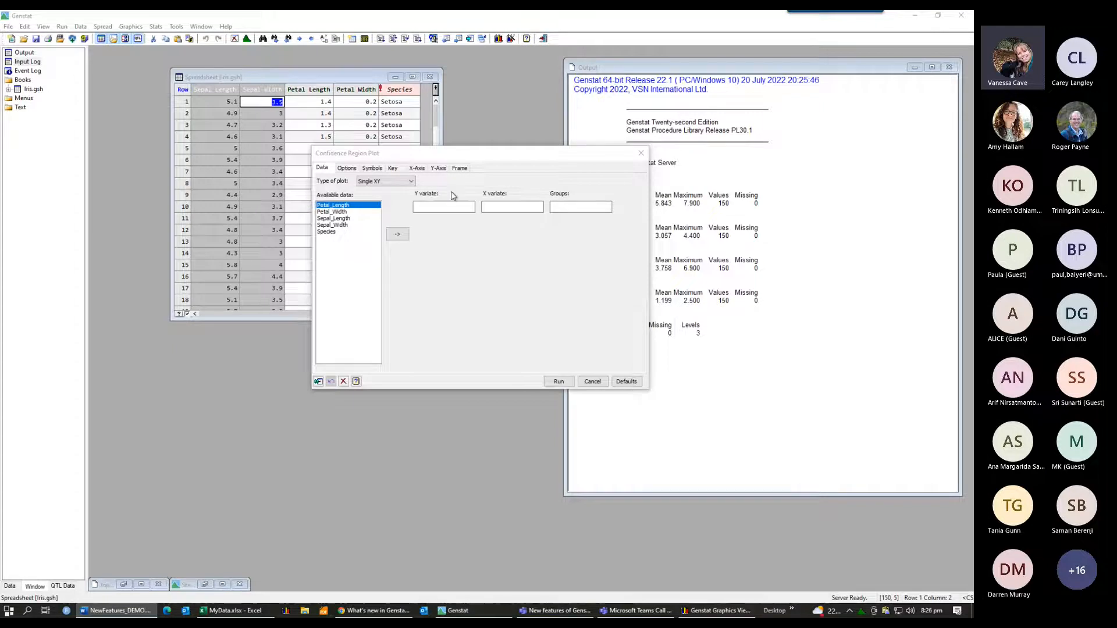
{"action": "key", "text": "alt+Tab"}
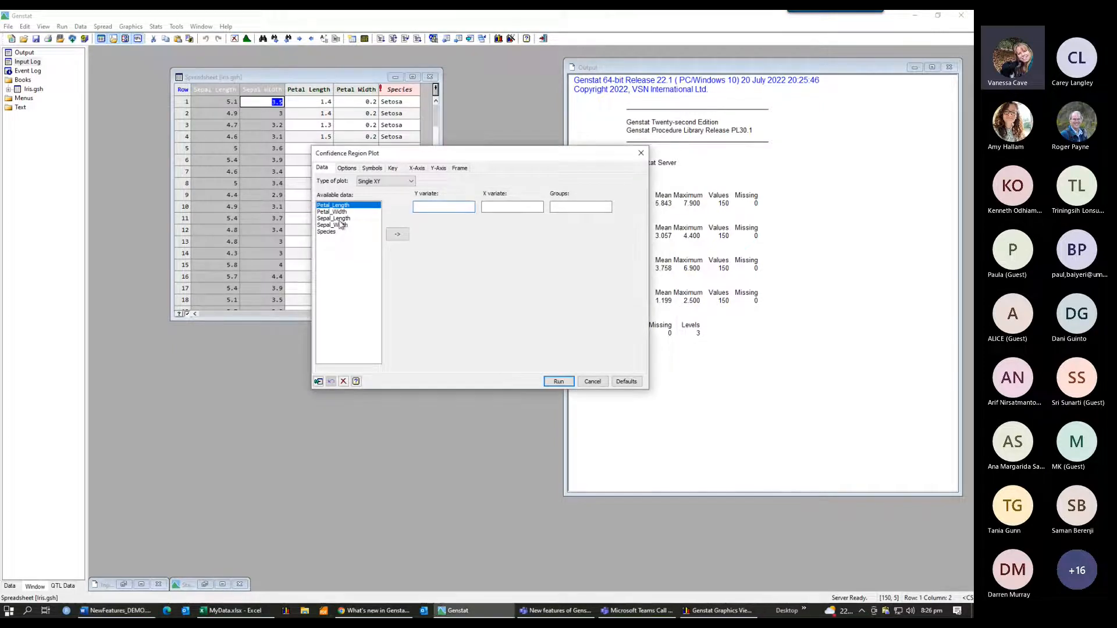
{"action": "double_click", "coordinate": [341, 220]}
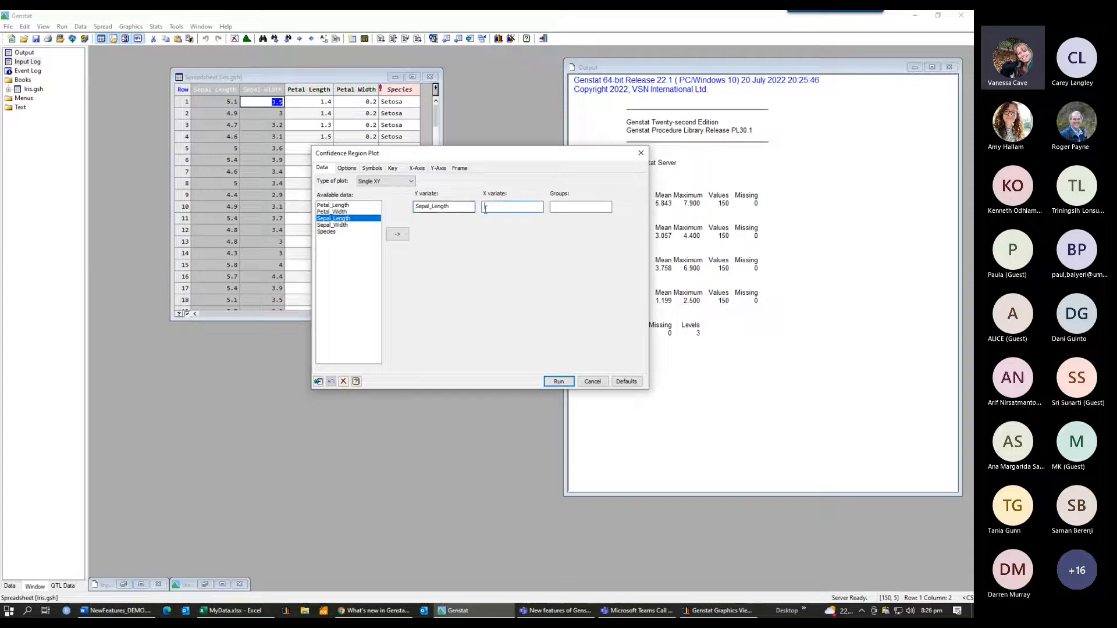
{"action": "left_click", "coordinate": [344, 226]}
{"action": "double_click", "coordinate": [343, 227]}
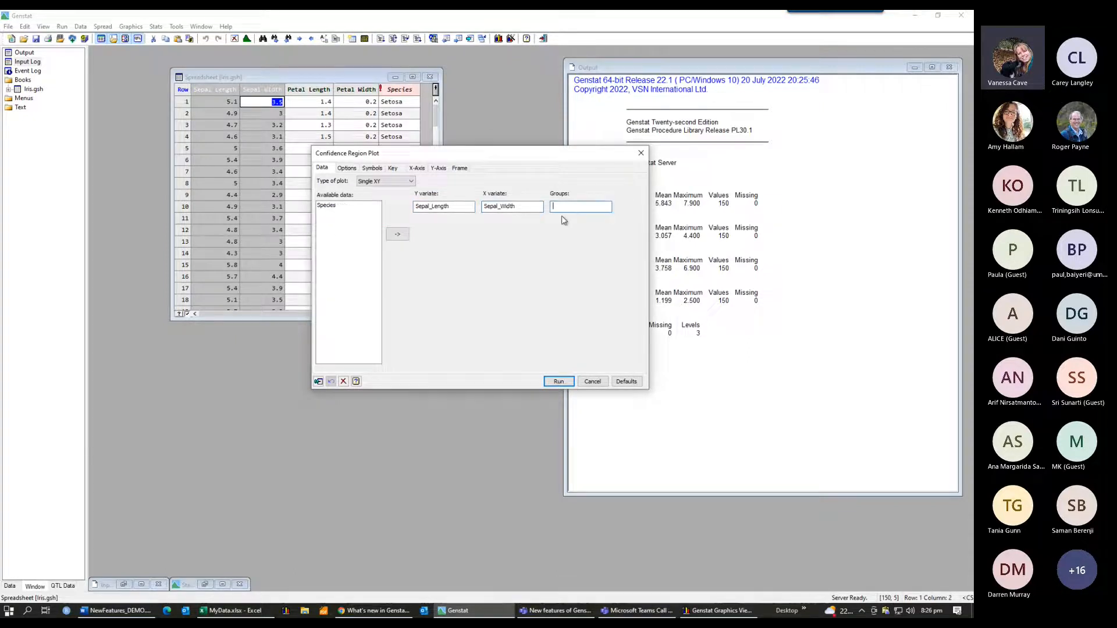
{"action": "double_click", "coordinate": [327, 206]}
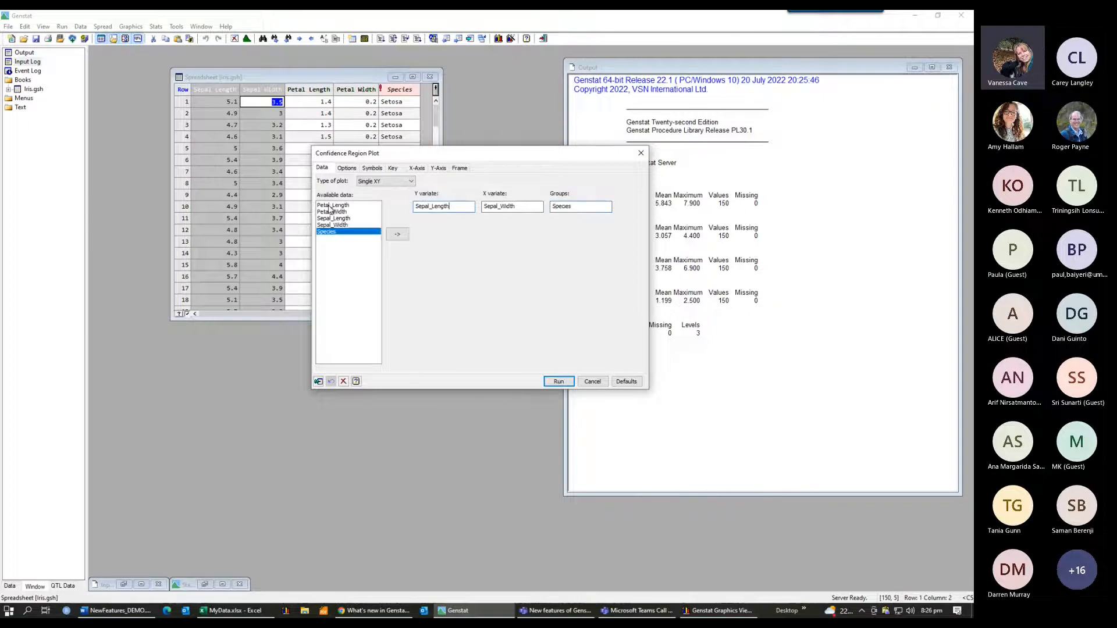
Step: Replace the confidence-for-mean ellipse with an equal-frequency ellipse for observed data in the plot options
{"action": "left_click", "coordinate": [350, 169]}
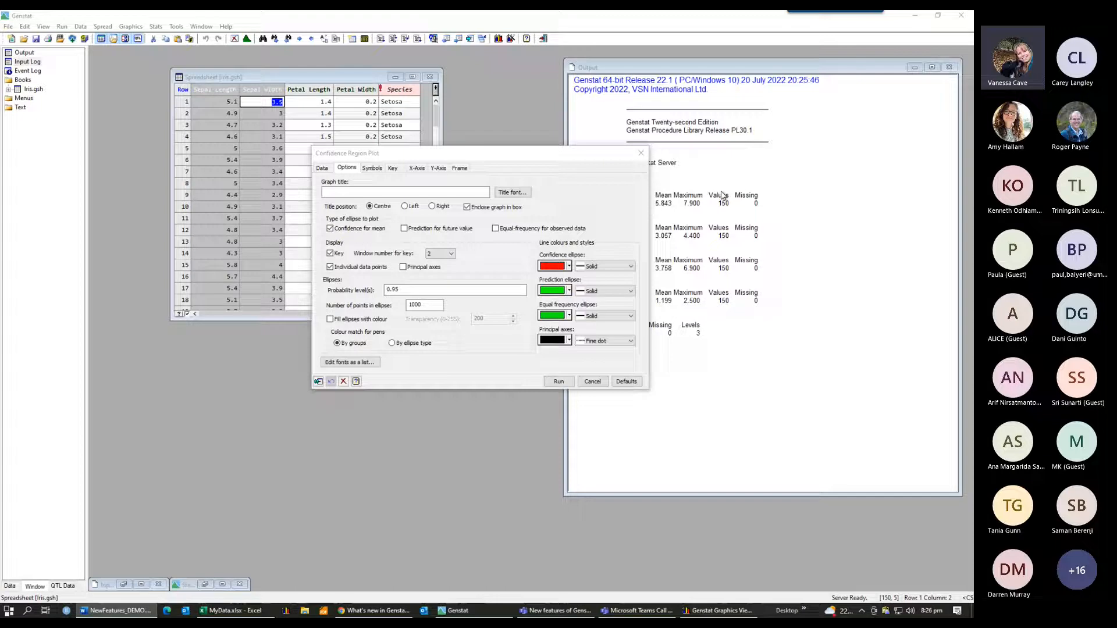
{"action": "left_click", "coordinate": [330, 229]}
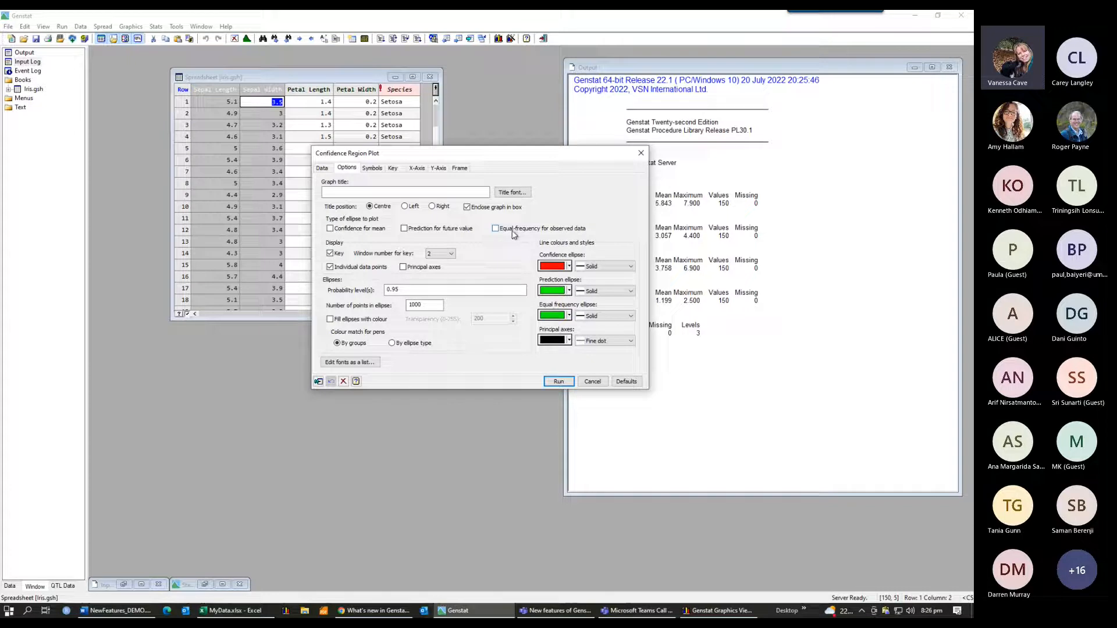
{"action": "key", "text": "alt+Tab"}
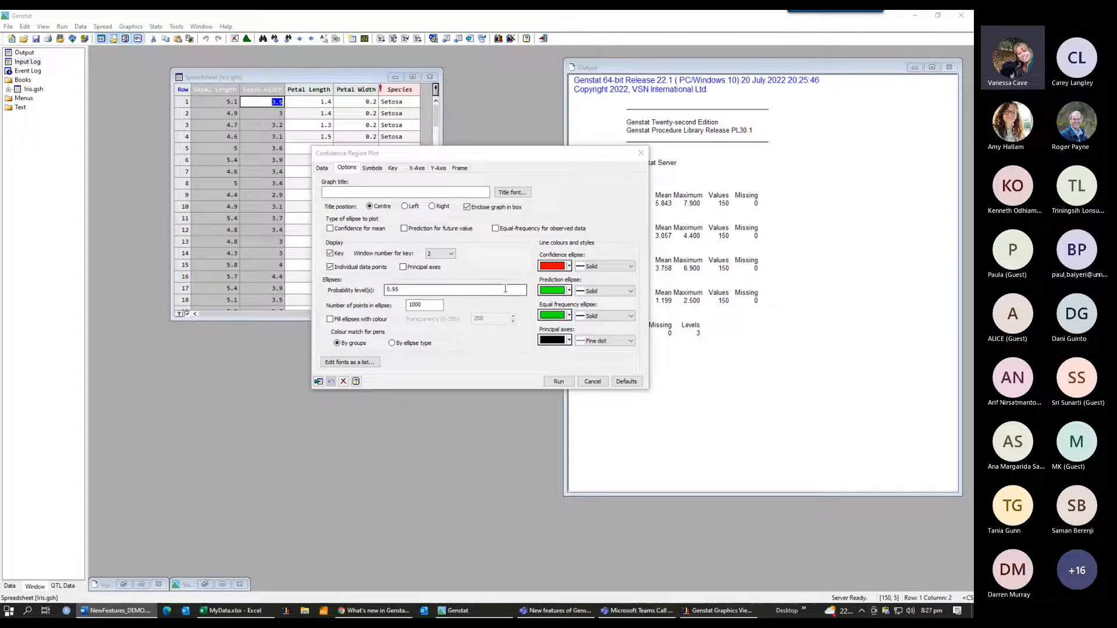
{"action": "left_click", "coordinate": [401, 295]}
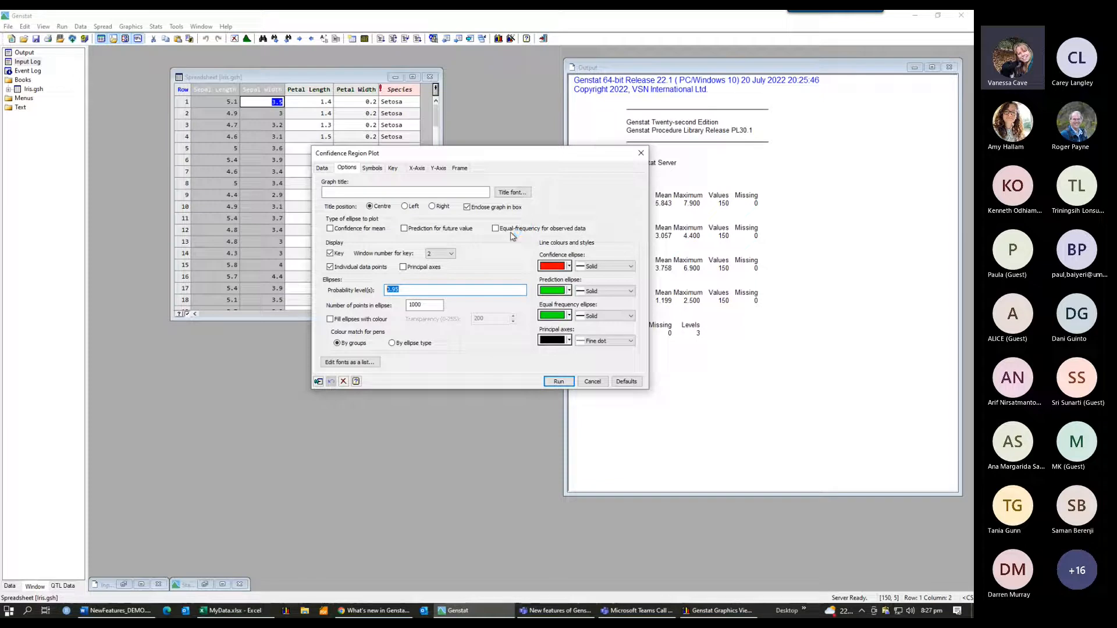
{"action": "left_click", "coordinate": [429, 290]}
{"action": "left_click", "coordinate": [496, 229]}
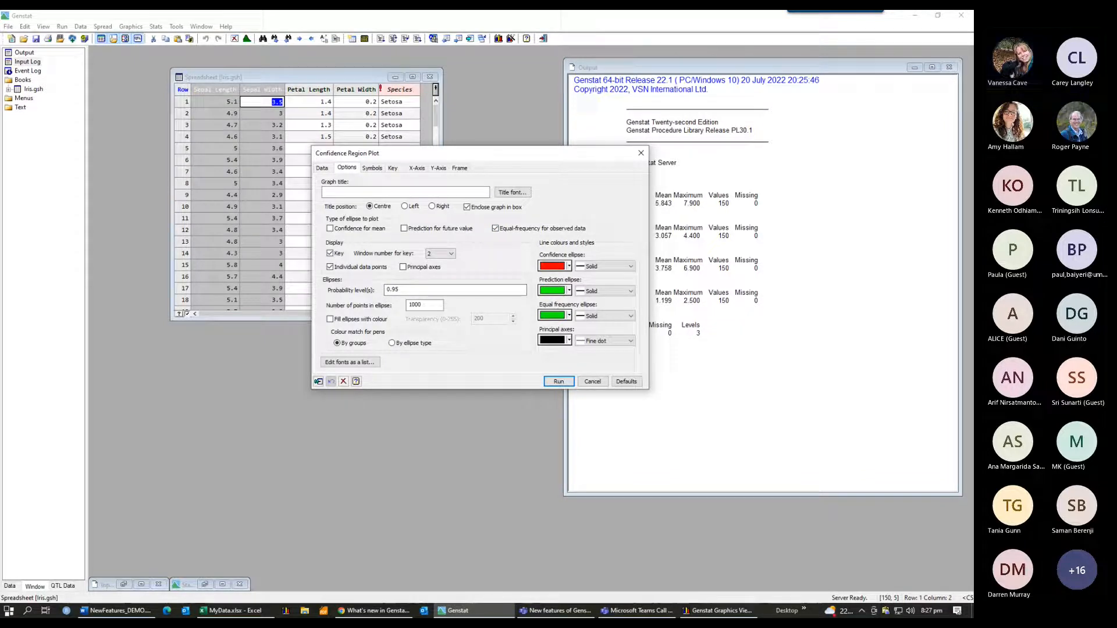
{"action": "key", "text": "alt+Tab"}
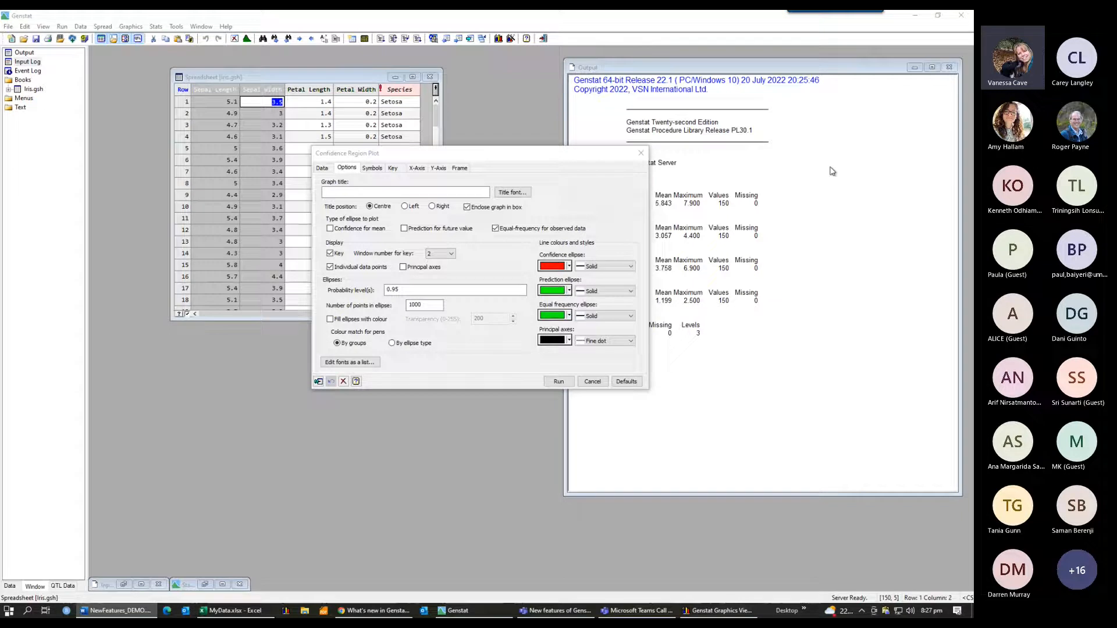
Step: Paste the graph title "95% equal-frequency regions by iris species" and turn on principal axes
{"action": "left_click", "coordinate": [335, 191]}
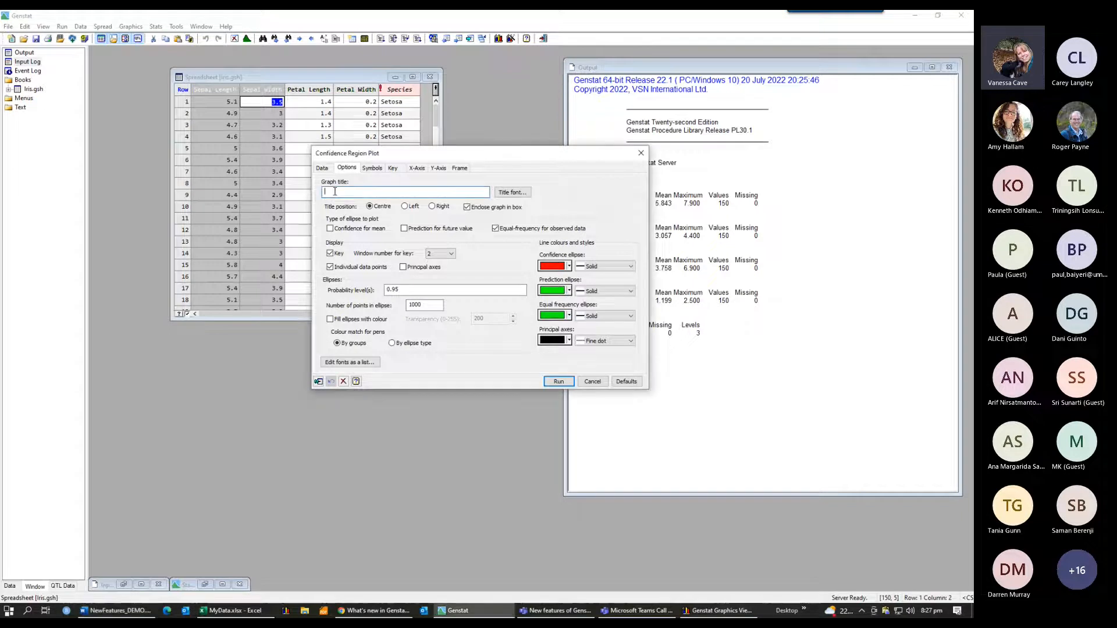
{"action": "type", "text": "95% equal-frequency regions by iris species"}
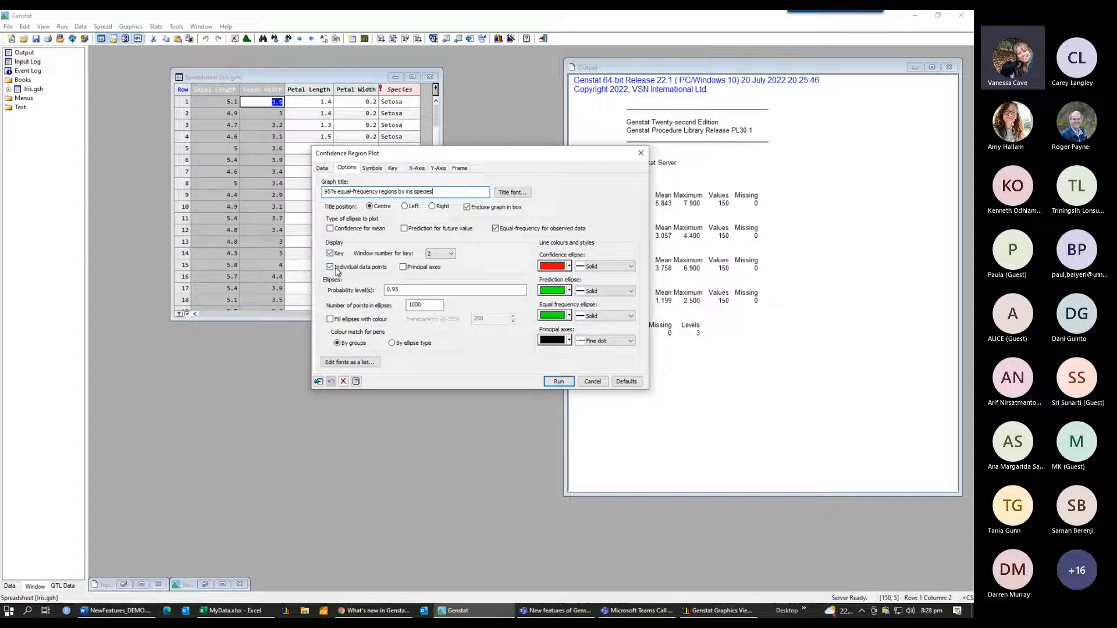
{"action": "left_click", "coordinate": [404, 268]}
{"action": "key", "text": "alt+Tab"}
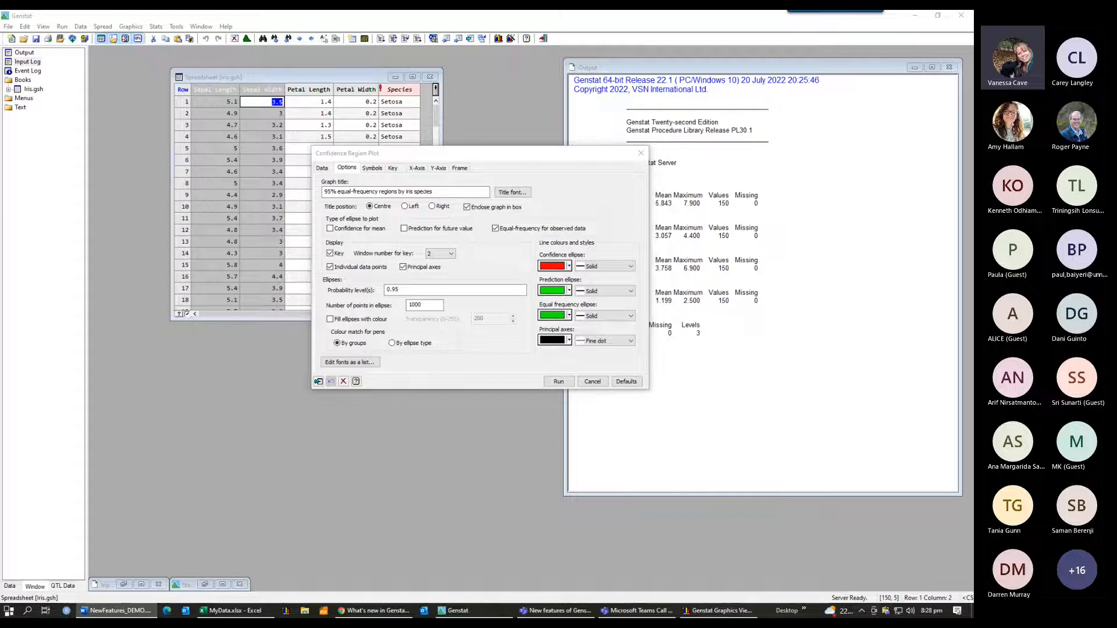
Step: Set the equal-frequency ellipse colour to blue and fill the ellipses with colour
{"action": "left_click", "coordinate": [569, 317]}
{"action": "left_click", "coordinate": [577, 329]}
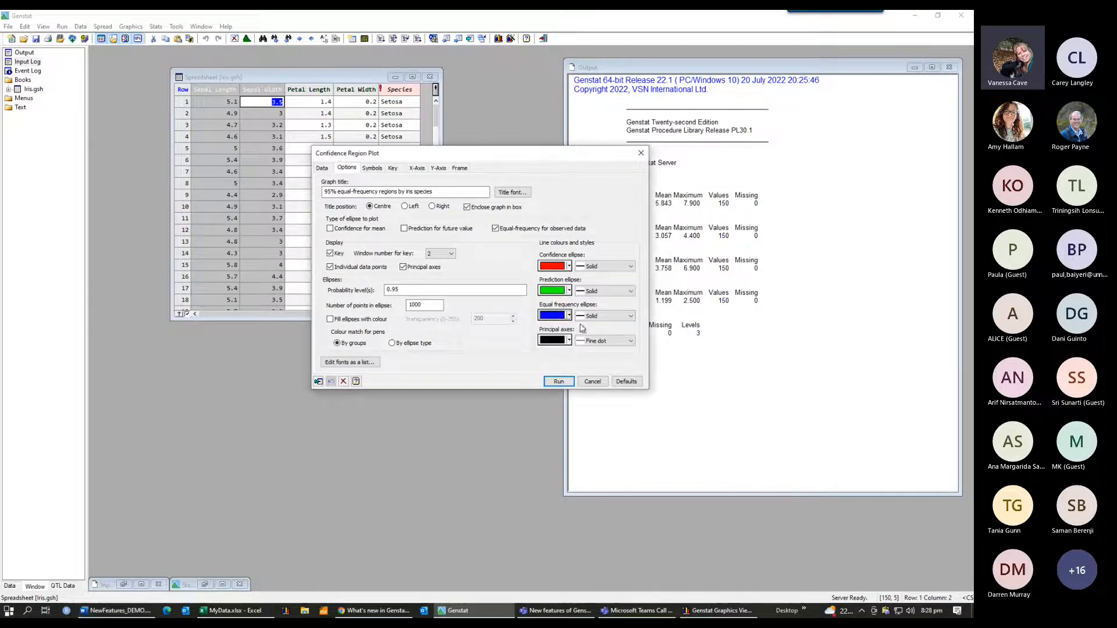
{"action": "left_click", "coordinate": [632, 316]}
{"action": "left_click", "coordinate": [633, 319]}
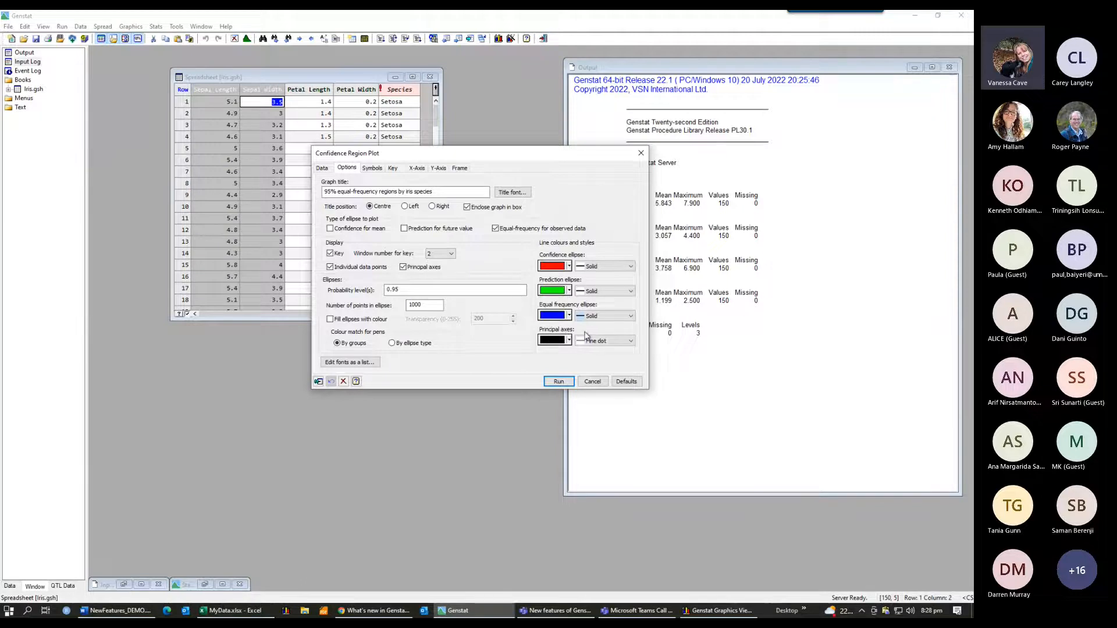
{"action": "left_click", "coordinate": [330, 319]}
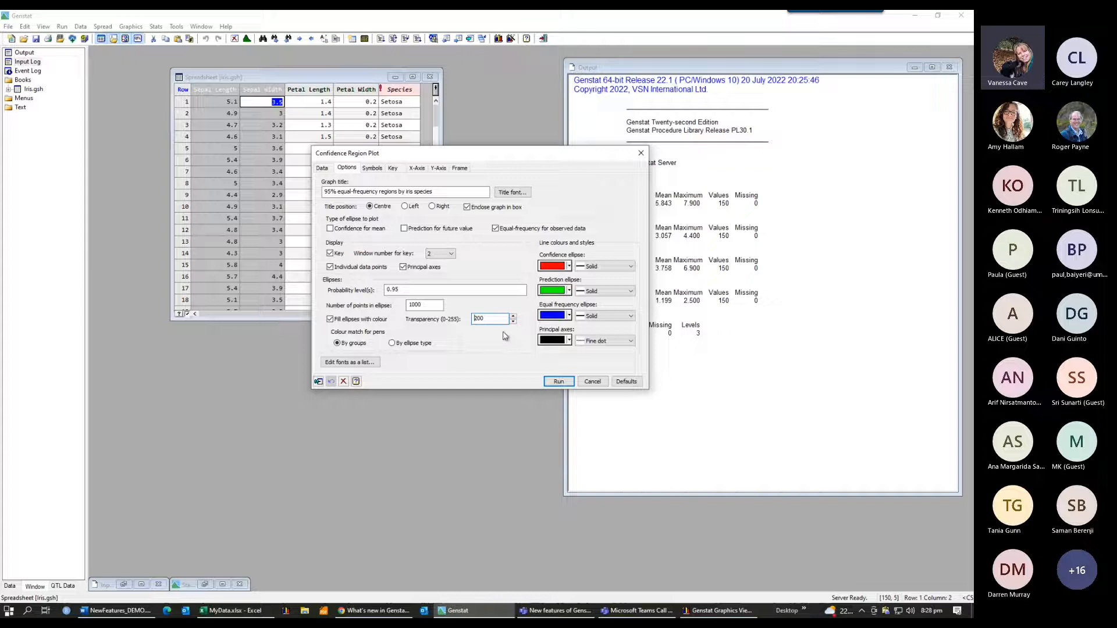
Step: Set the symbol colour for Plot 1 - Group 1 to blue
{"action": "left_click", "coordinate": [374, 168]}
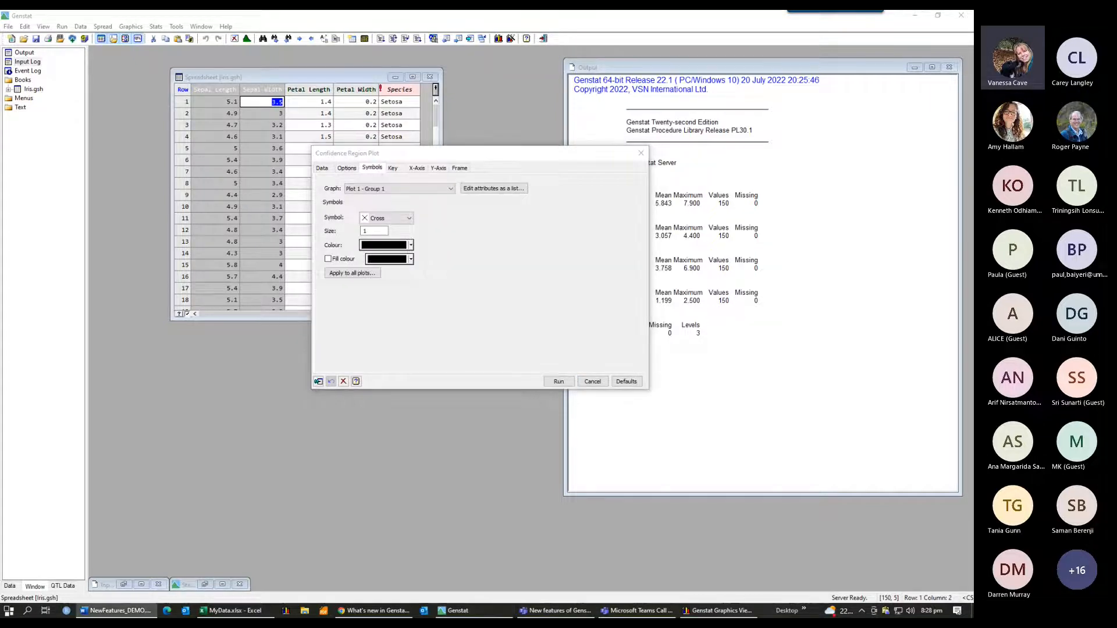
{"action": "left_click", "coordinate": [411, 245]}
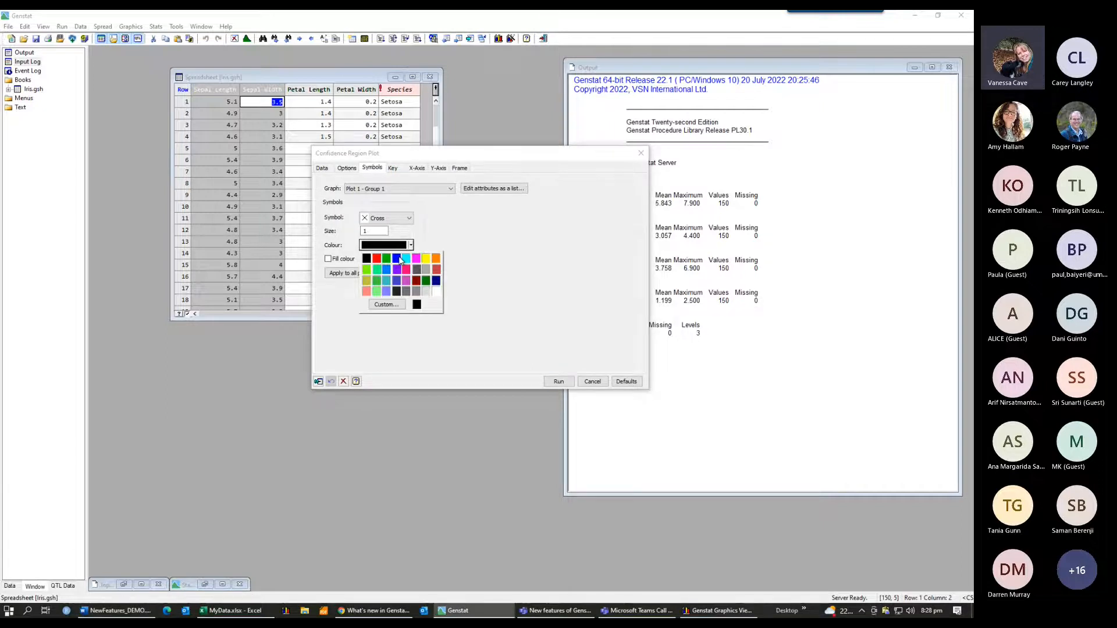
{"action": "left_click", "coordinate": [401, 259]}
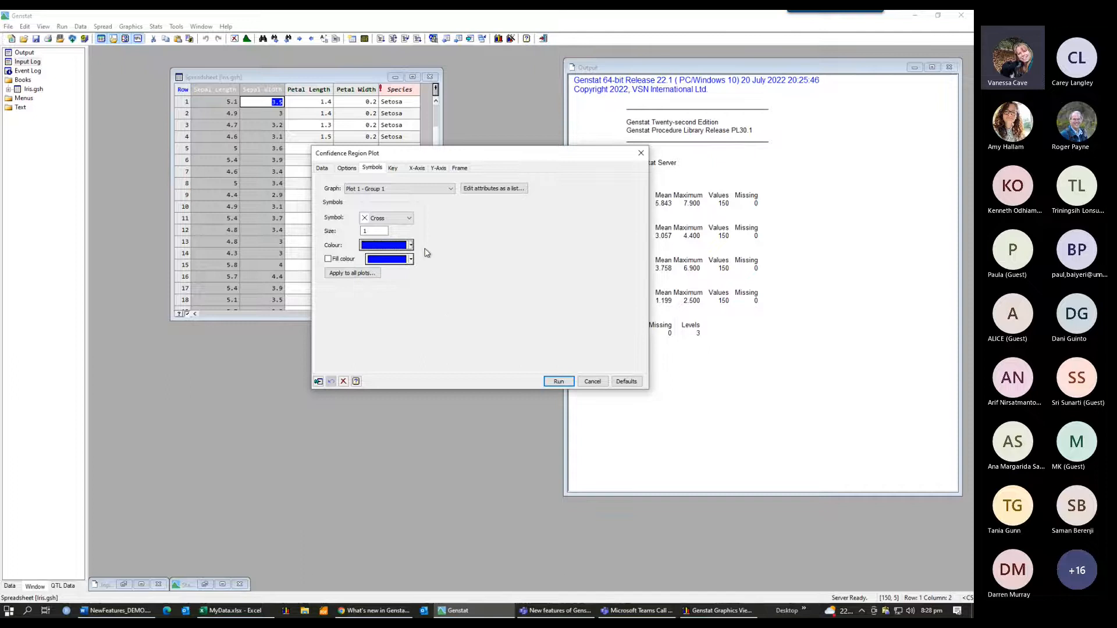
Step: Look over the Key, X-Axis, Y-Axis and Frame settings and run the confidence region plot
{"action": "left_click", "coordinate": [394, 169]}
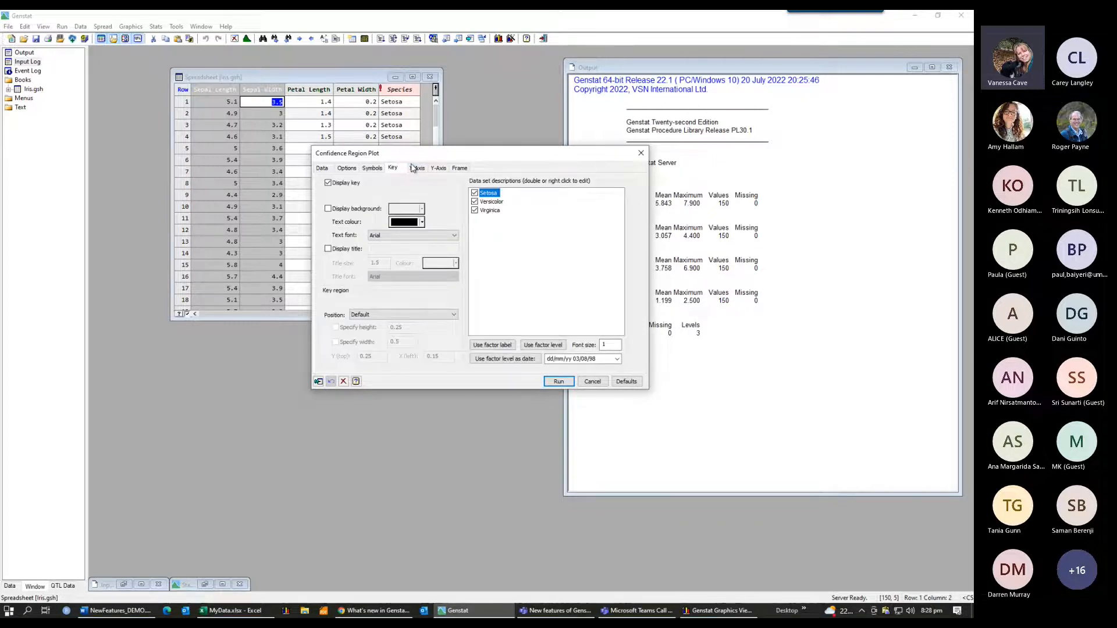
{"action": "left_click", "coordinate": [417, 169]}
{"action": "left_click", "coordinate": [440, 169]}
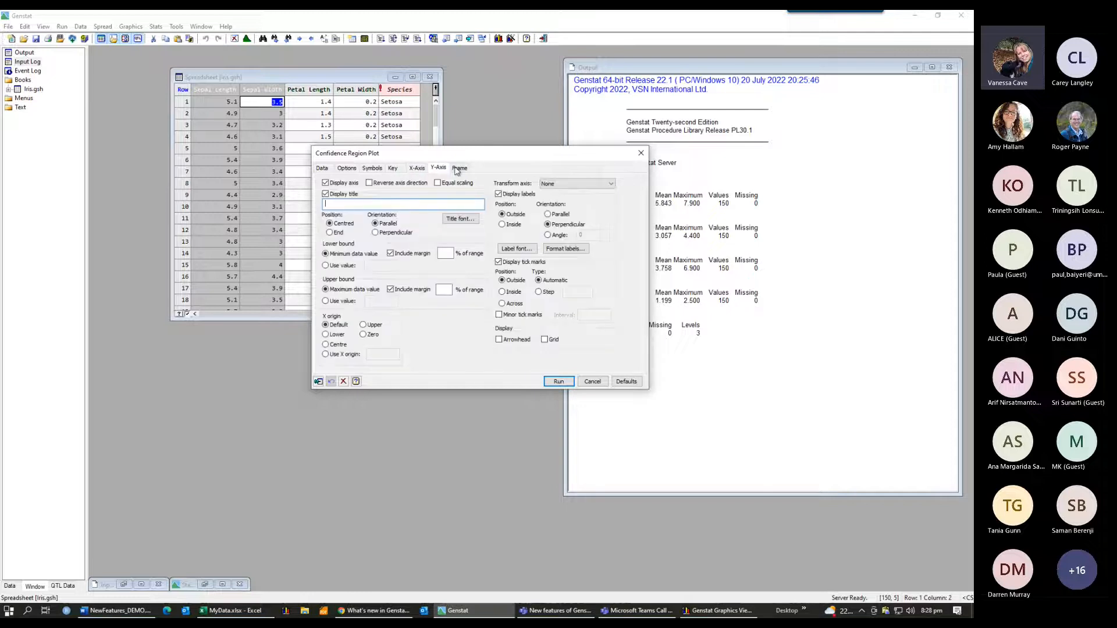
{"action": "left_click", "coordinate": [461, 168]}
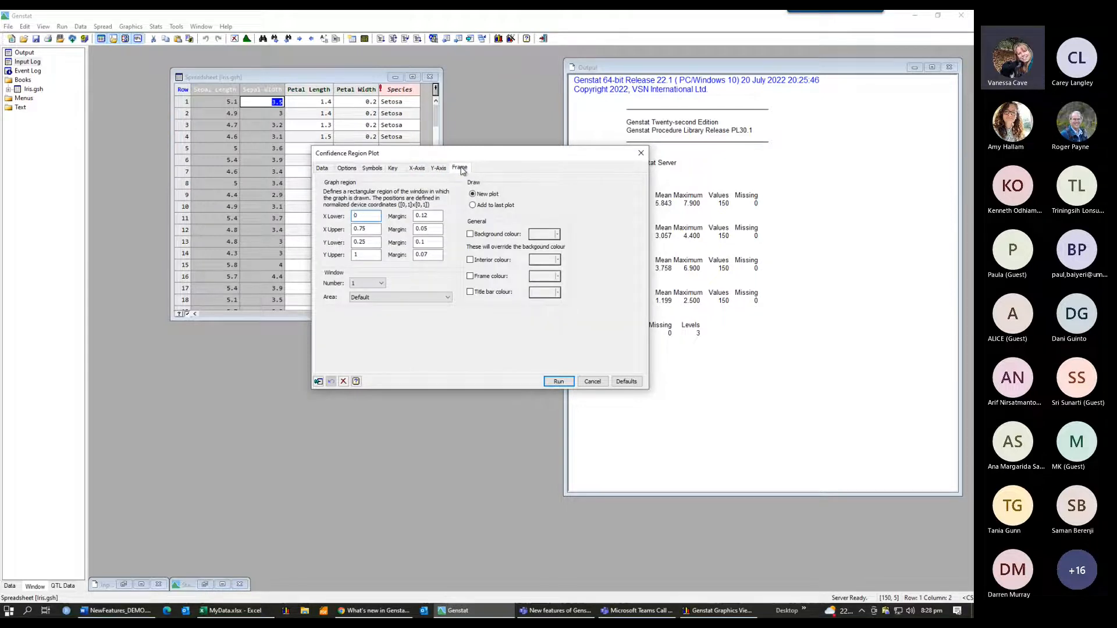
{"action": "left_click", "coordinate": [558, 382]}
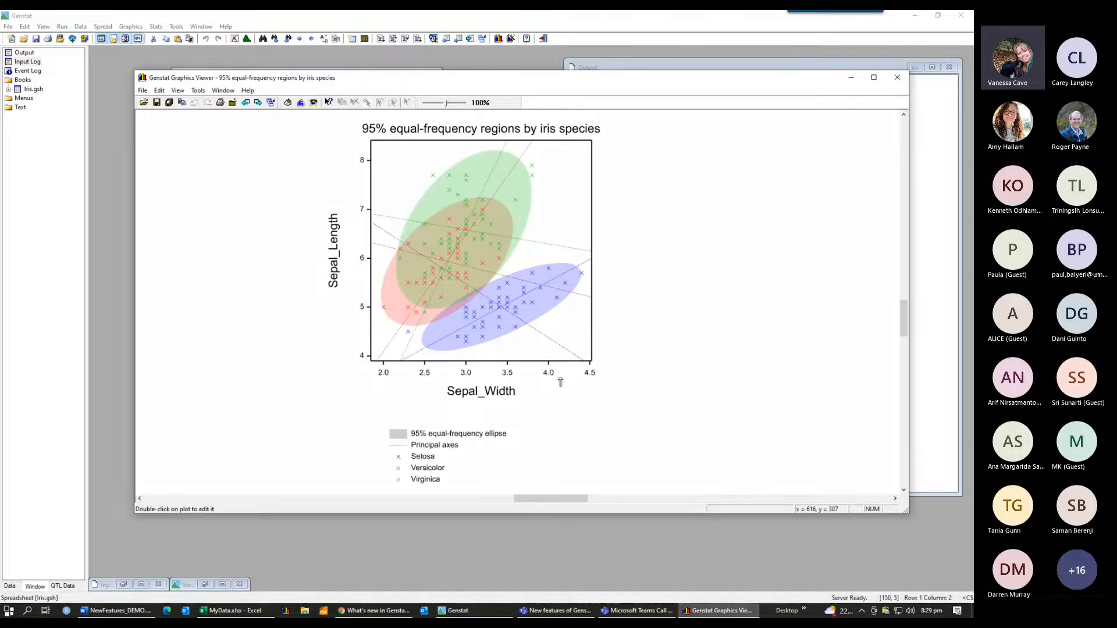
{"action": "scroll", "coordinate": [559, 382], "scroll_direction": "down", "scroll_amount": 1}
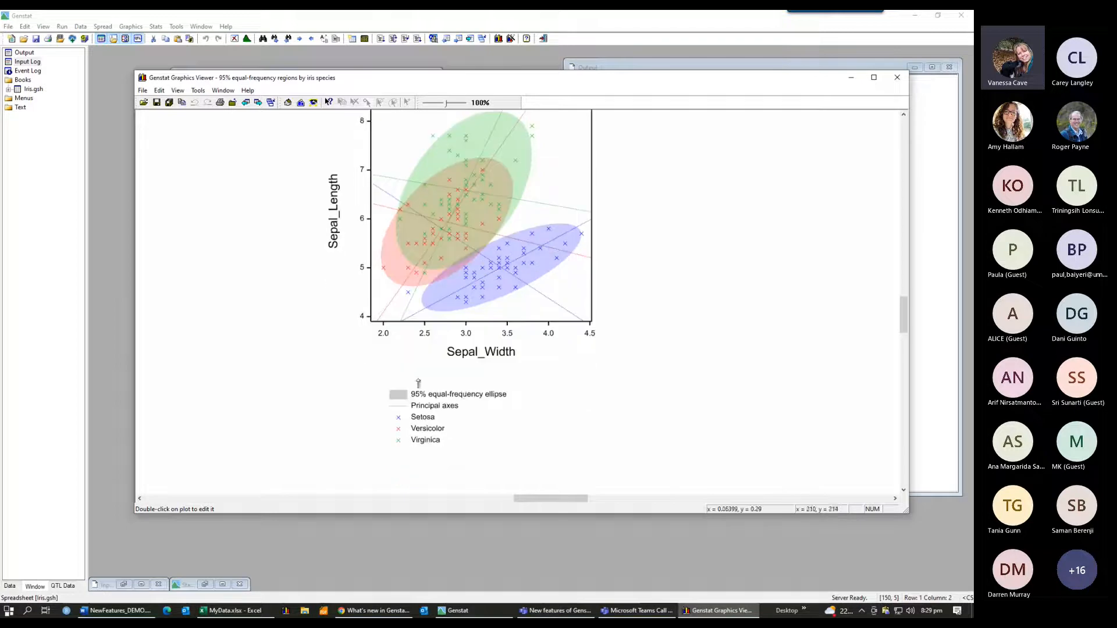
{"action": "left_click_drag", "start_coordinate": [904, 312], "coordinate": [902, 288]}
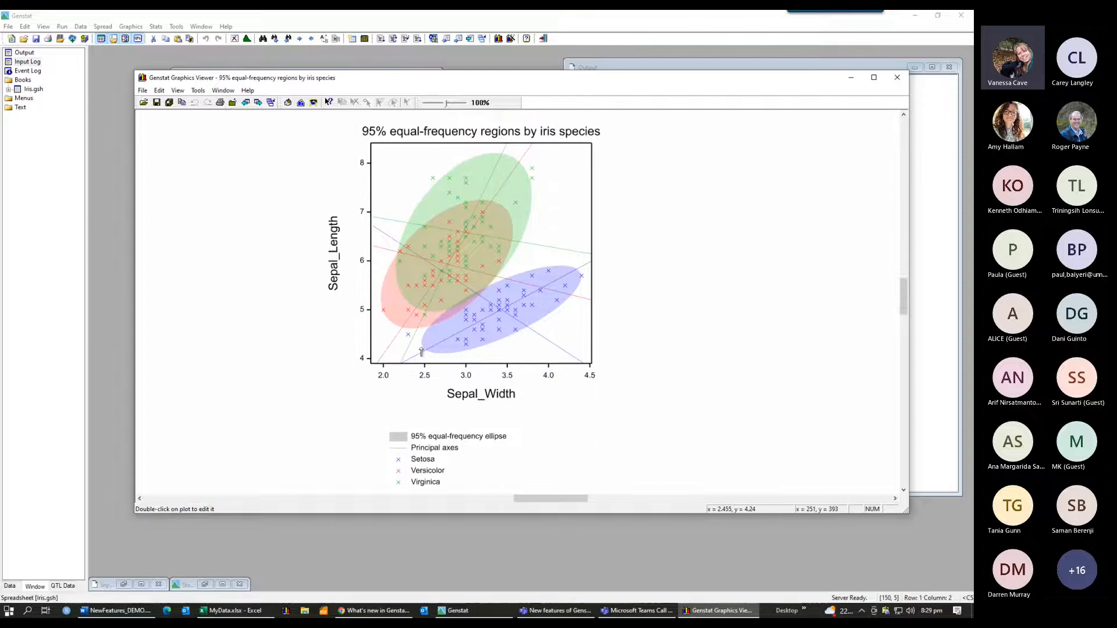
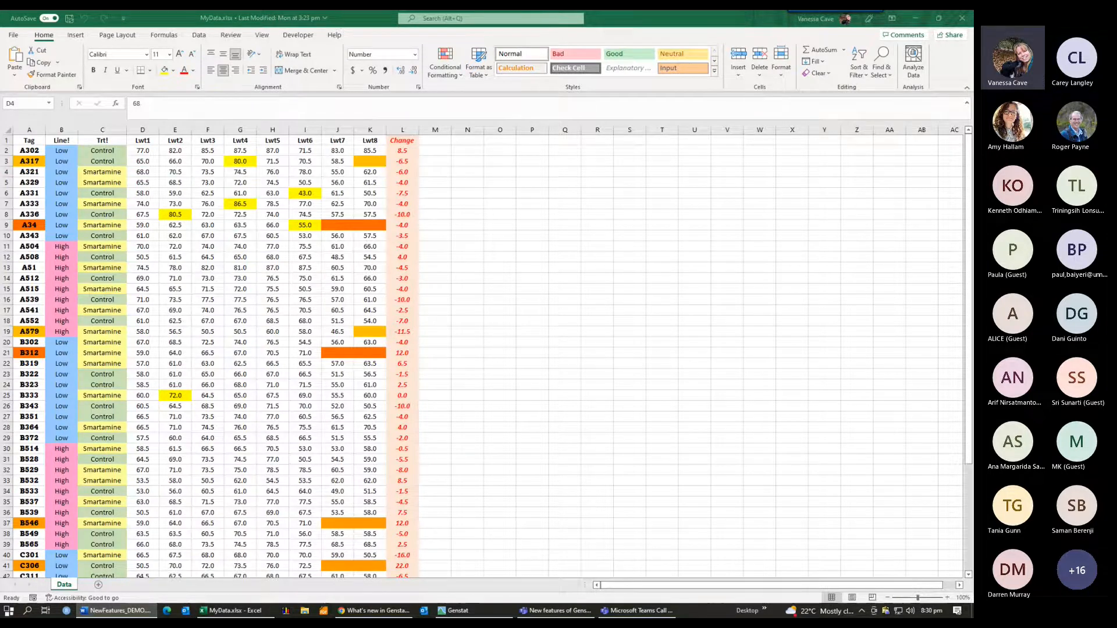
Step: Inspect the Change formulas and highlighted weight cells in the Excel worksheet, then close Excel
{"action": "left_click", "coordinate": [403, 194]}
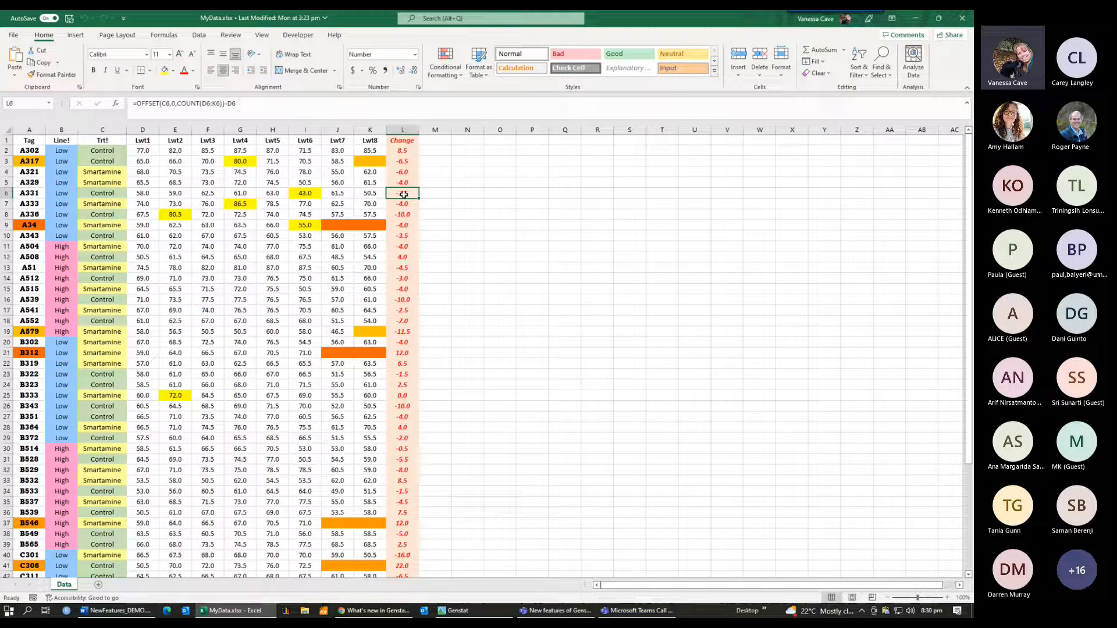
{"action": "left_click", "coordinate": [305, 194]}
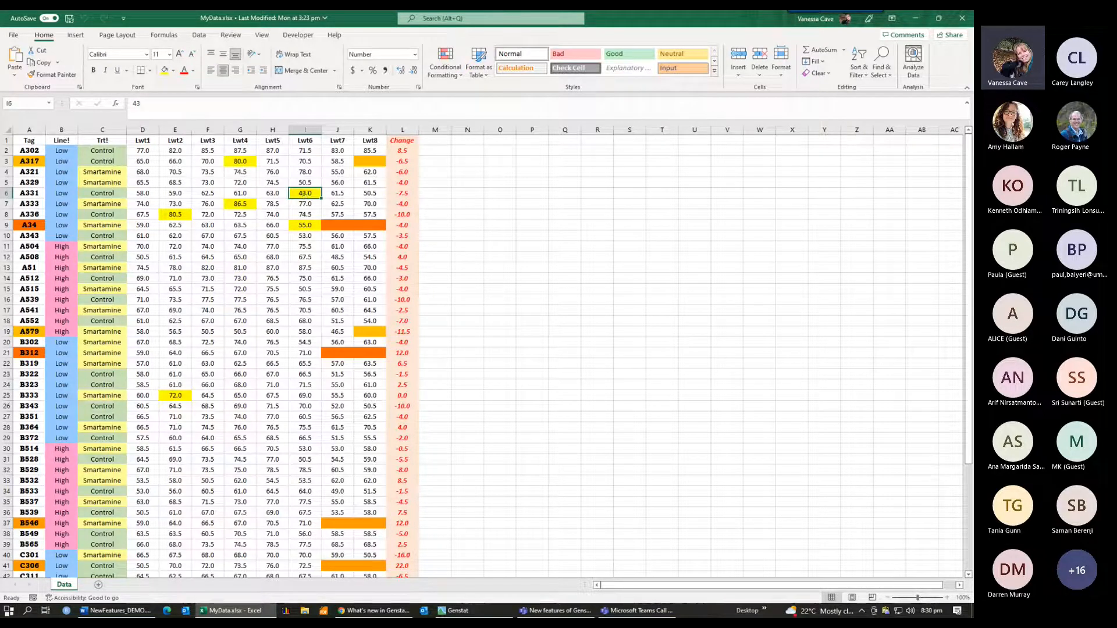
{"action": "key", "text": "alt+Tab"}
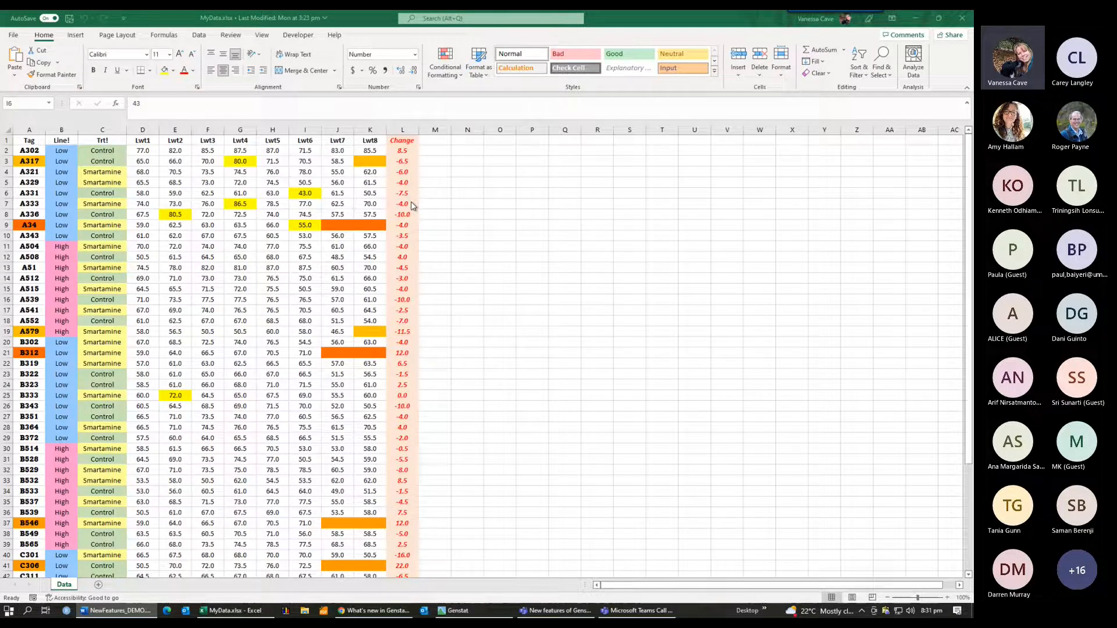
{"action": "left_click", "coordinate": [440, 173]}
{"action": "left_click", "coordinate": [406, 160]}
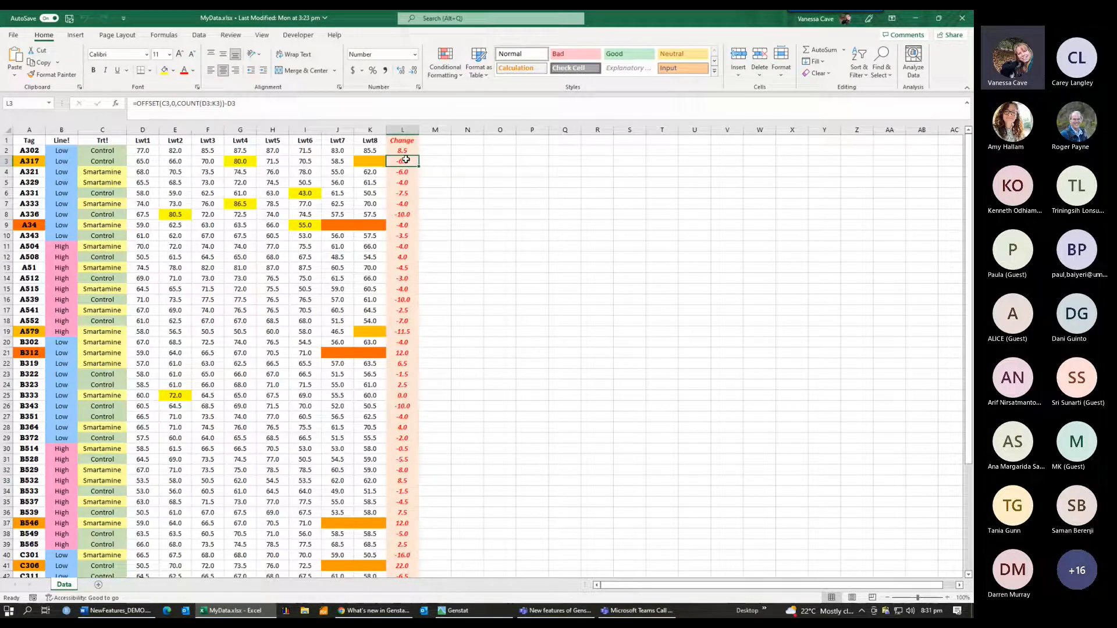
{"action": "left_click", "coordinate": [963, 21]}
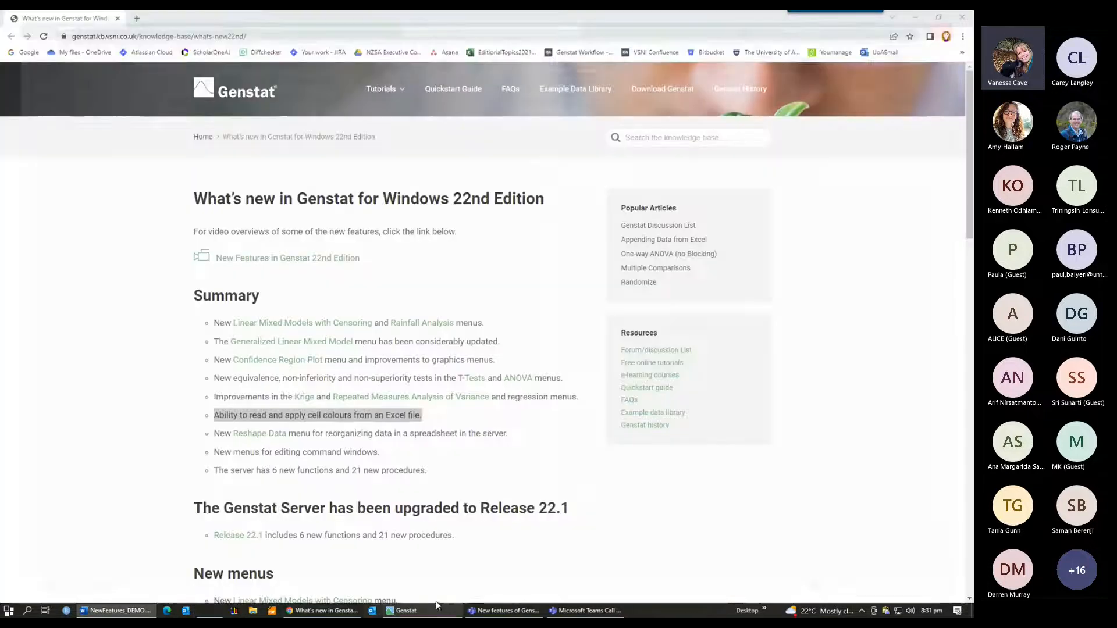
Step: Switch to Genstat and open the workbook MyData.xlsx
{"action": "left_click", "coordinate": [435, 608]}
{"action": "left_click", "coordinate": [9, 26]}
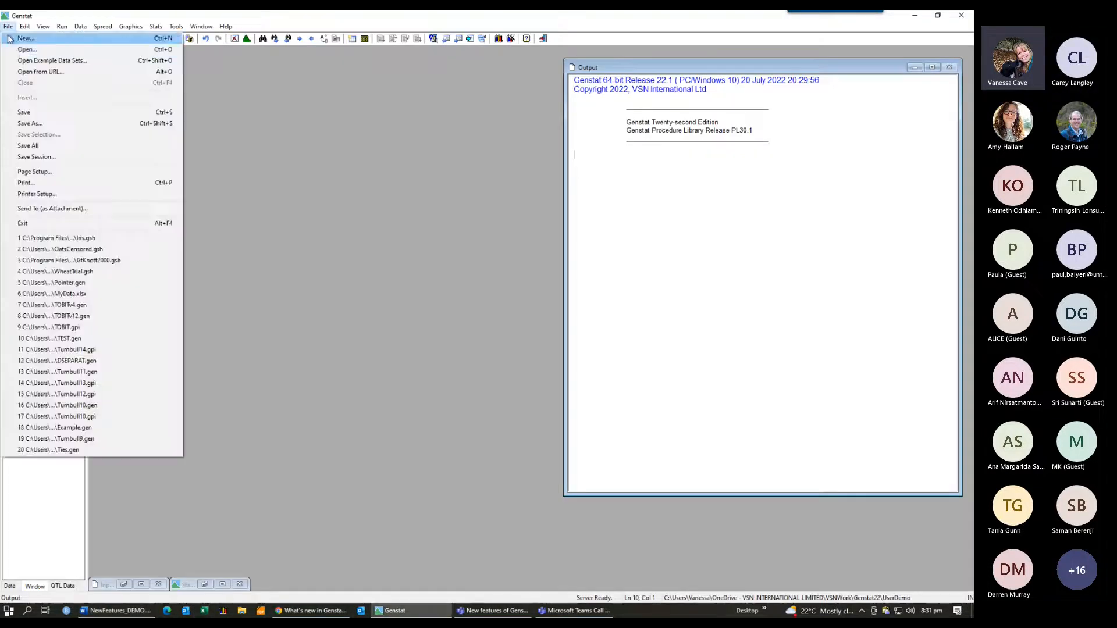
{"action": "left_click", "coordinate": [27, 50]}
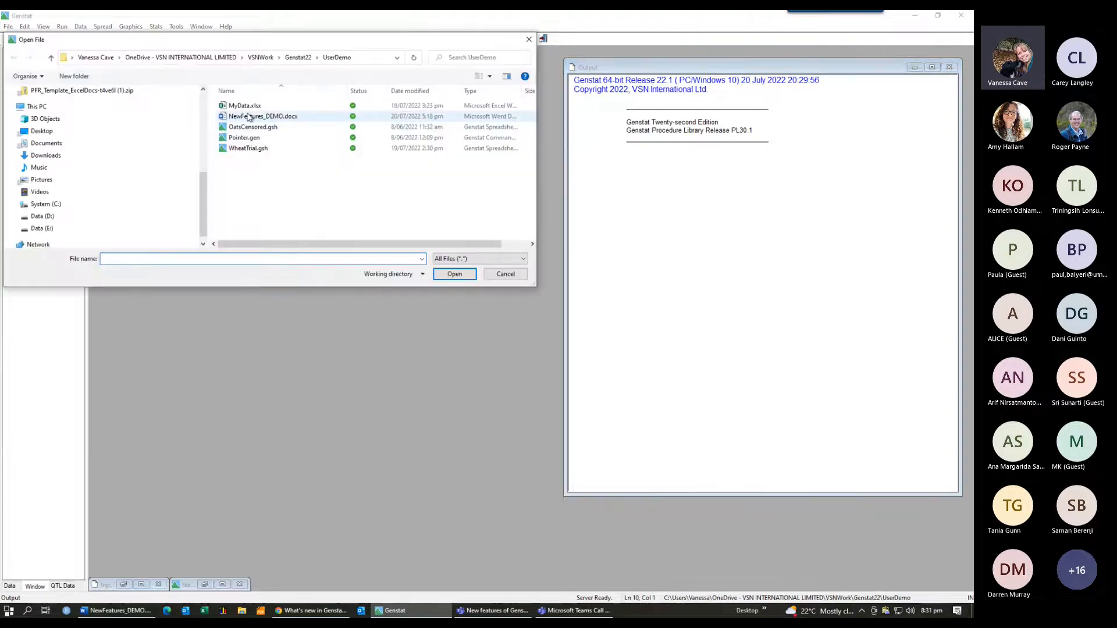
{"action": "left_click", "coordinate": [247, 107]}
{"action": "left_click", "coordinate": [448, 275]}
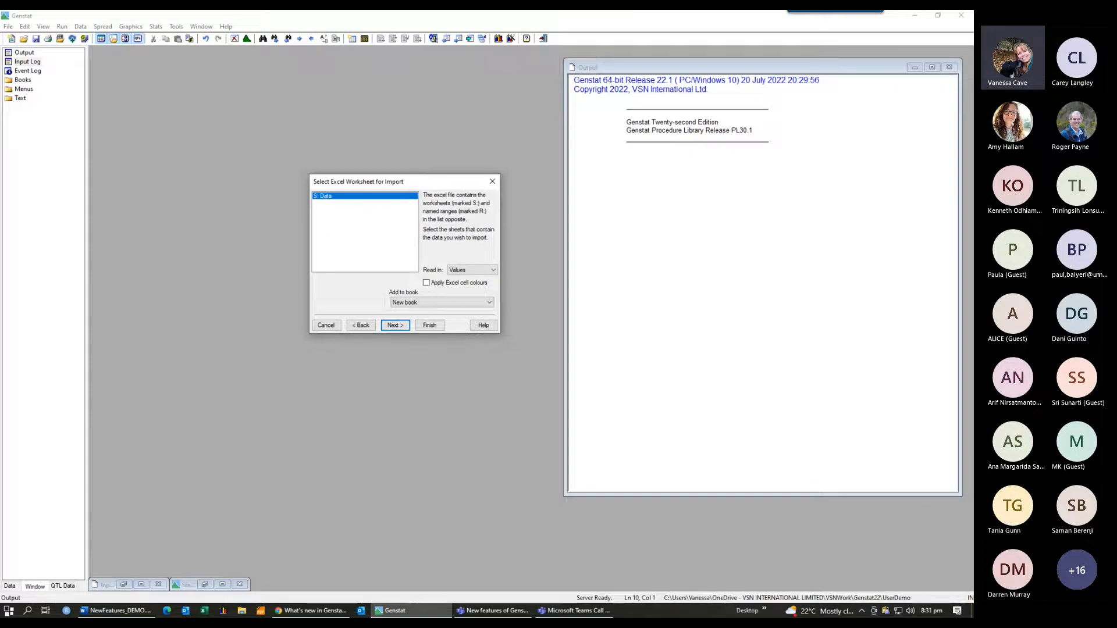
Step: Import the Data sheet as values with Excel cell colours applied
{"action": "key", "text": "alt+Tab"}
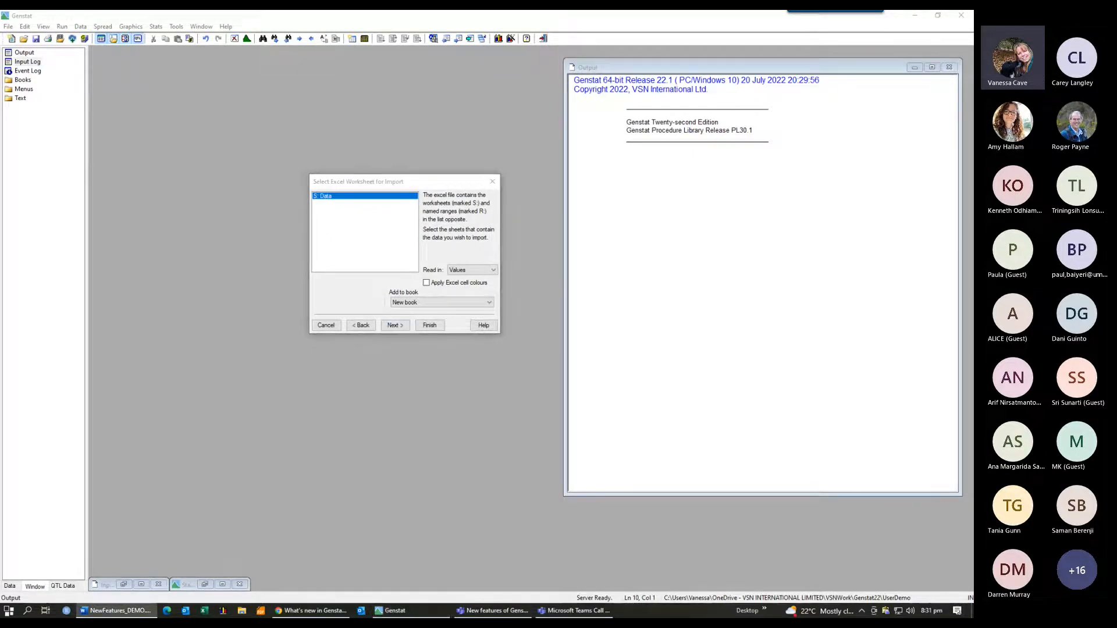
{"action": "left_click", "coordinate": [494, 271]}
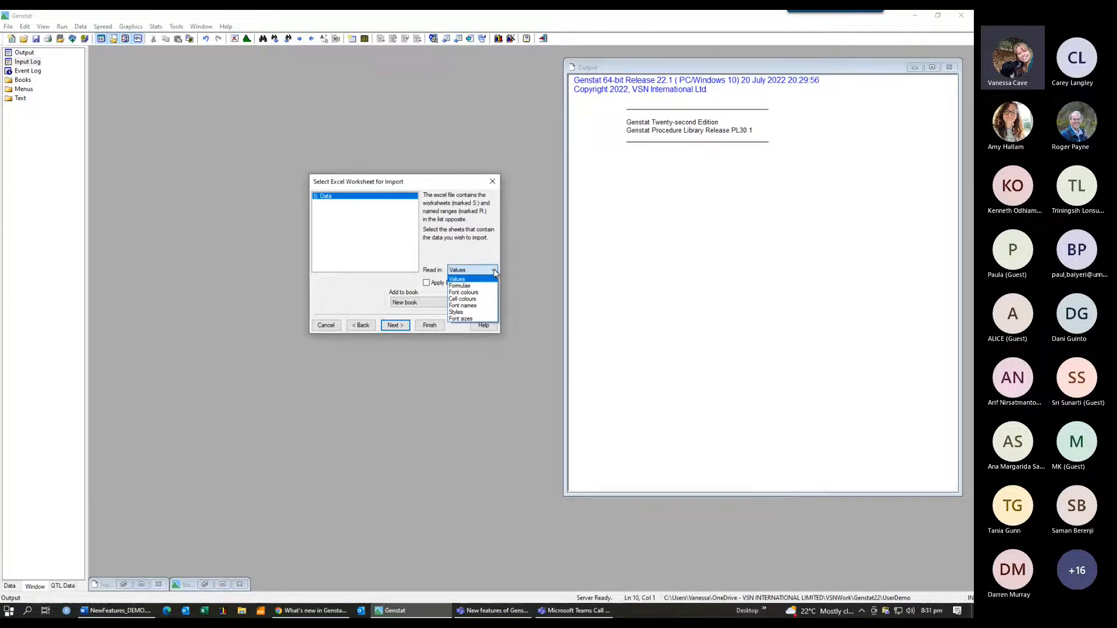
{"action": "left_click", "coordinate": [506, 267]}
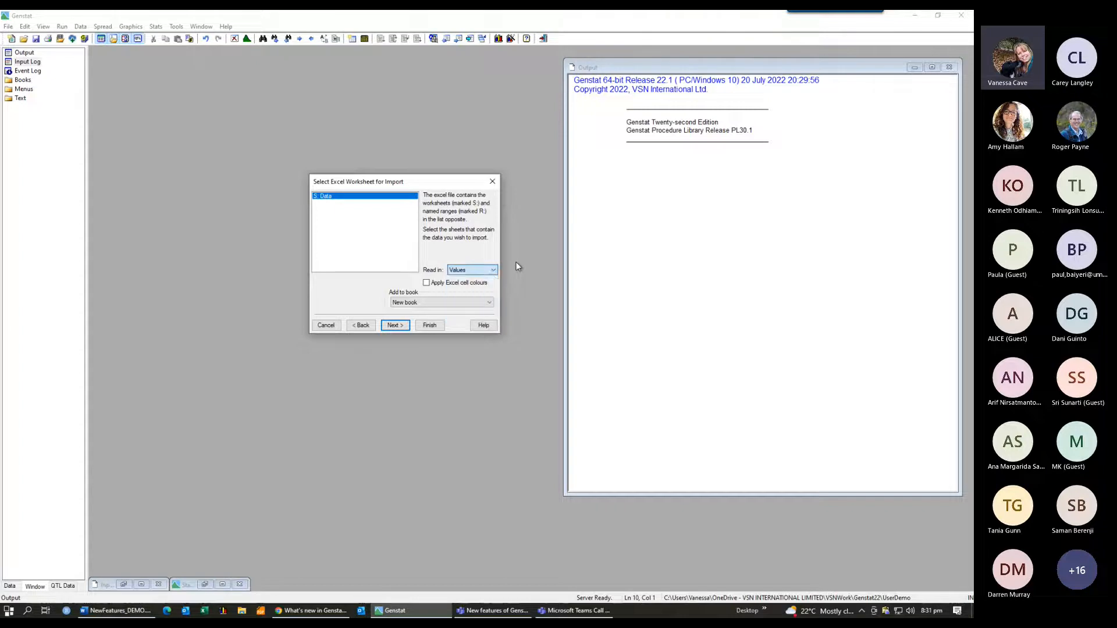
{"action": "left_click", "coordinate": [427, 284]}
{"action": "left_click", "coordinate": [432, 327]}
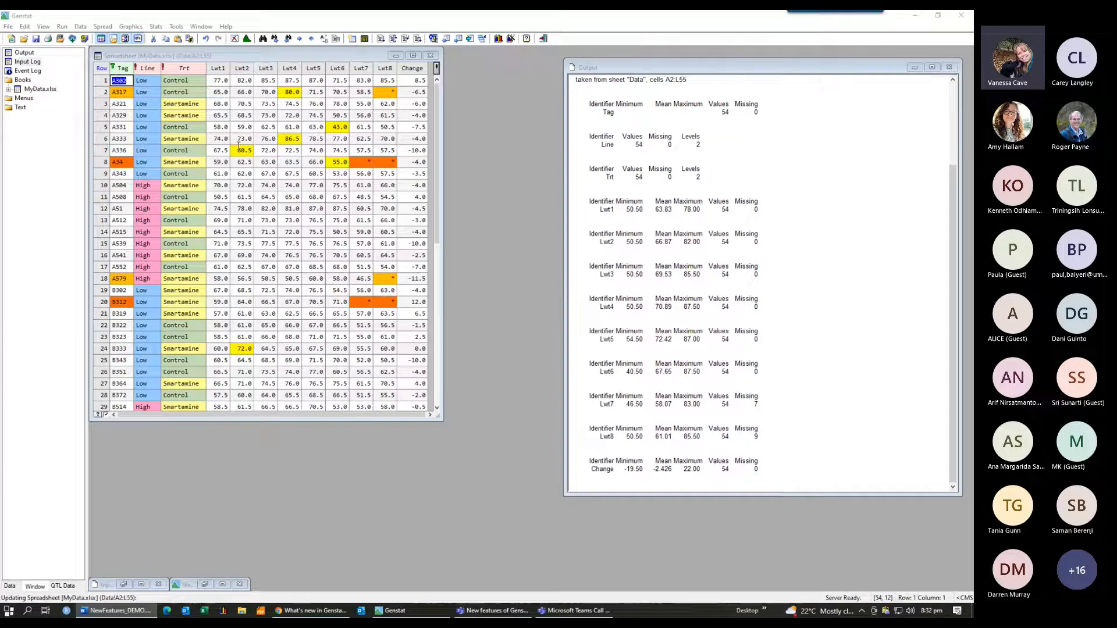
Step: Open MyData.xlsx again to import the same sheet a second time
{"action": "left_click", "coordinate": [8, 27]}
{"action": "left_click", "coordinate": [27, 49]}
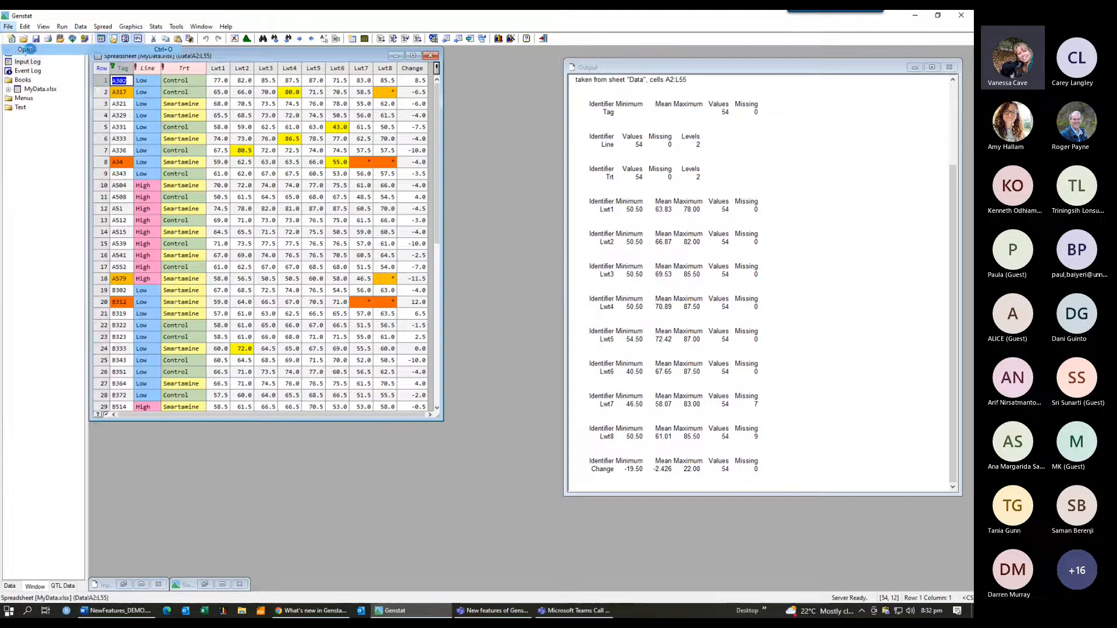
{"action": "left_click", "coordinate": [245, 106]}
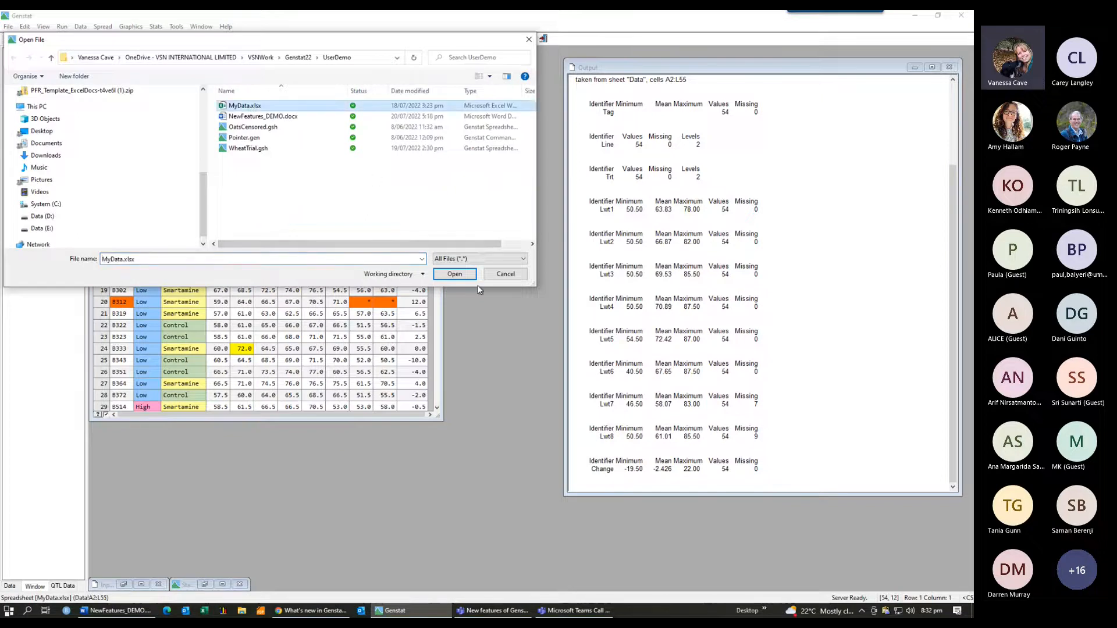
{"action": "left_click", "coordinate": [454, 274]}
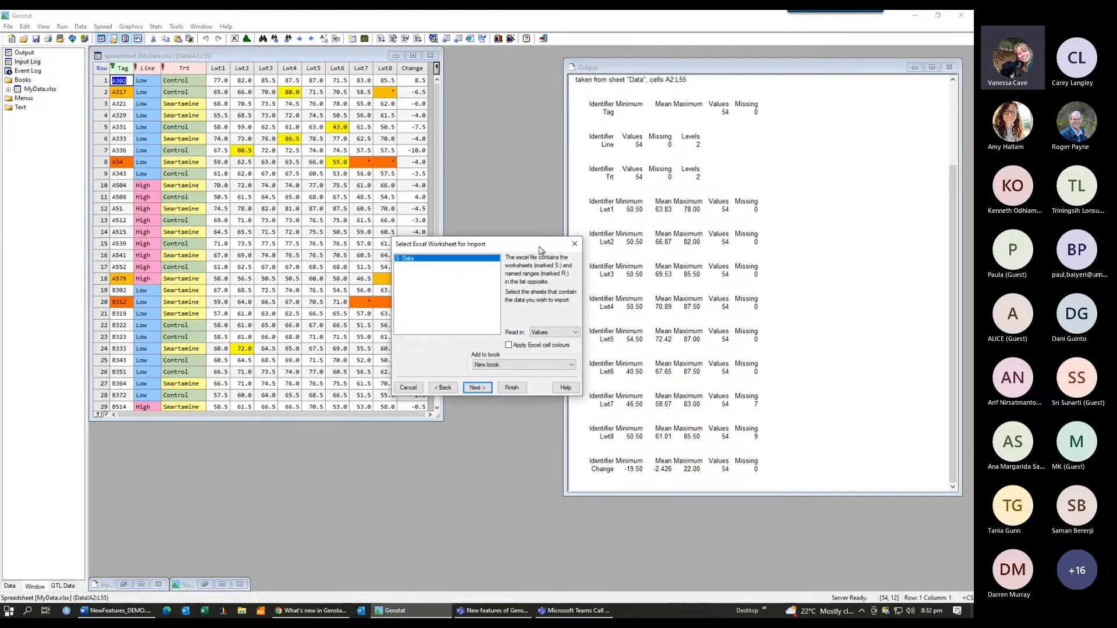
{"action": "left_click_drag", "start_coordinate": [539, 250], "coordinate": [534, 182]}
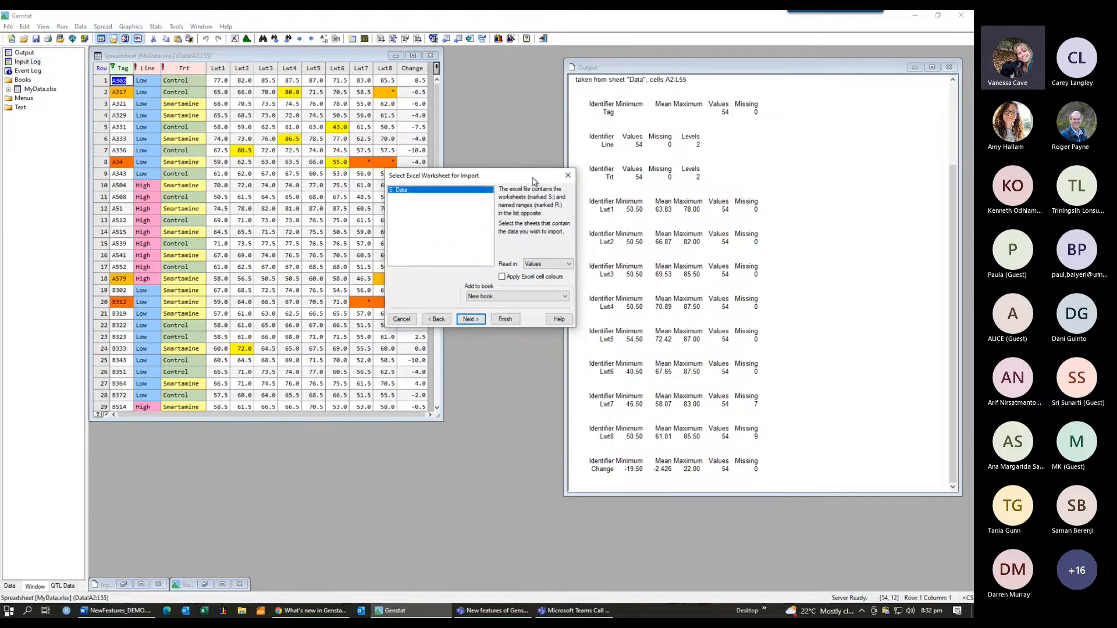
Step: Set the import to read in Cell colours and continue to the cell selection
{"action": "left_click", "coordinate": [569, 265]}
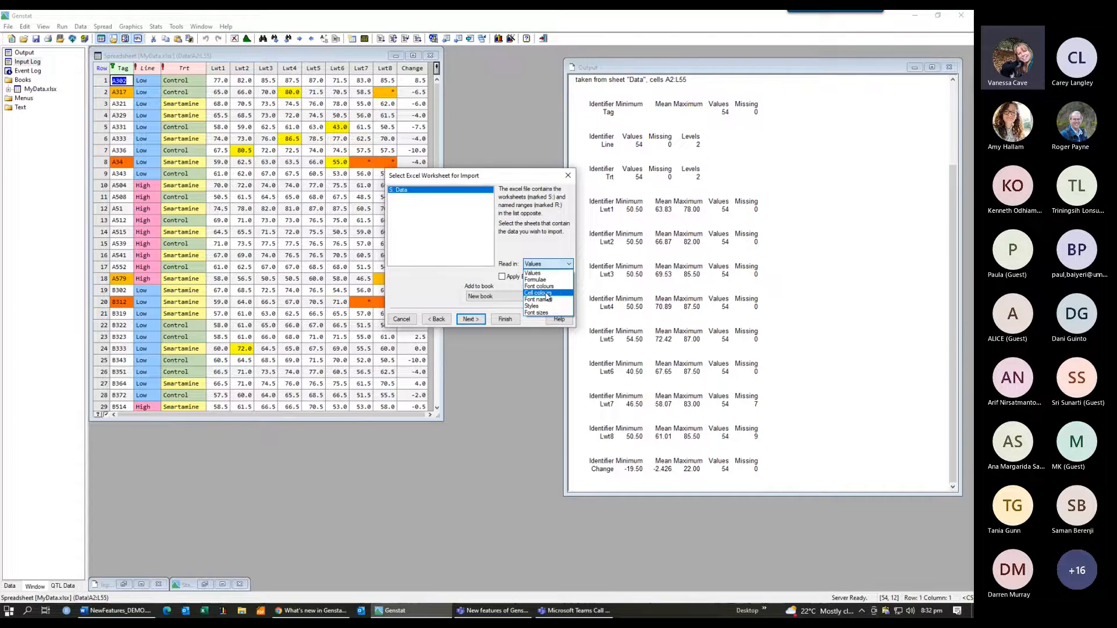
{"action": "left_click", "coordinate": [540, 293]}
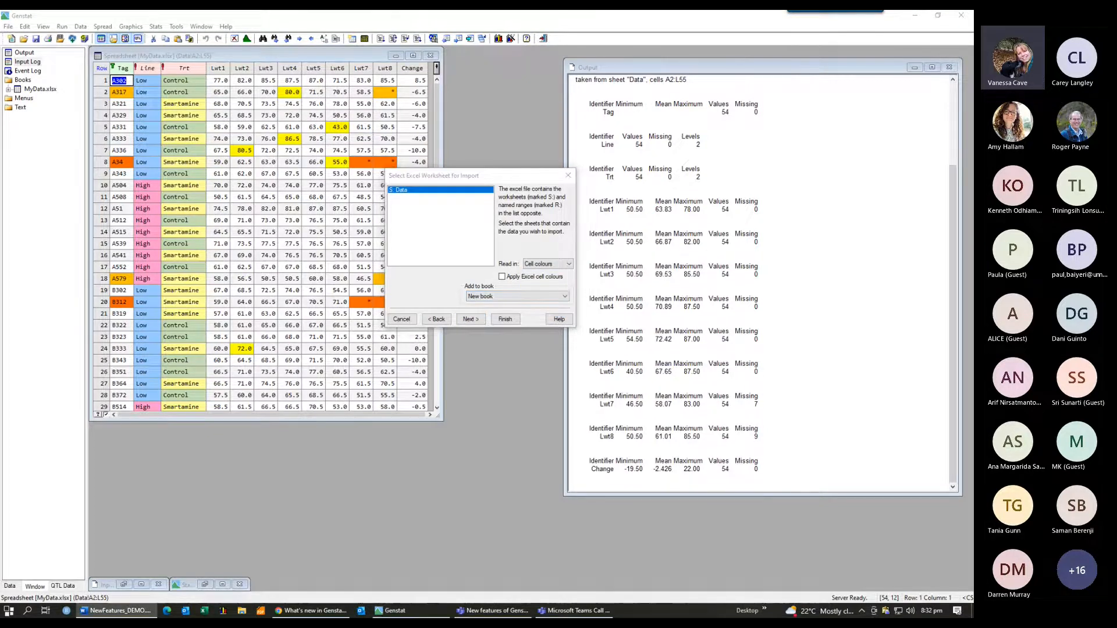
{"action": "left_click", "coordinate": [469, 319]}
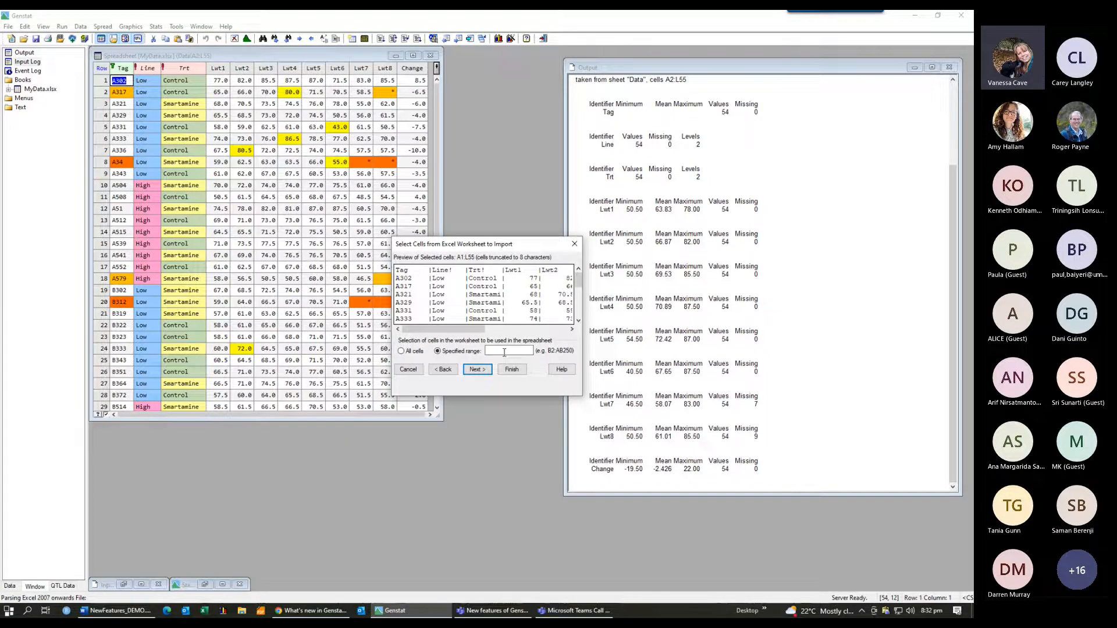
Step: Import the specified cell range D2:K55 and accept the column conversion settings
{"action": "left_click", "coordinate": [505, 351]}
{"action": "type", "text": "D"}
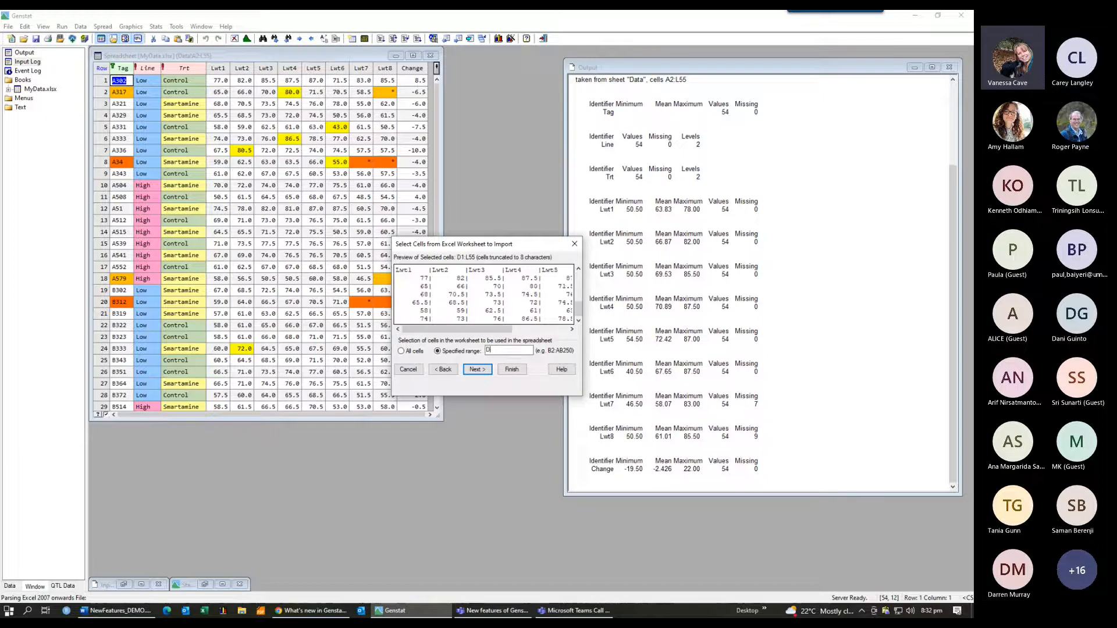
{"action": "type", "text": "2"}
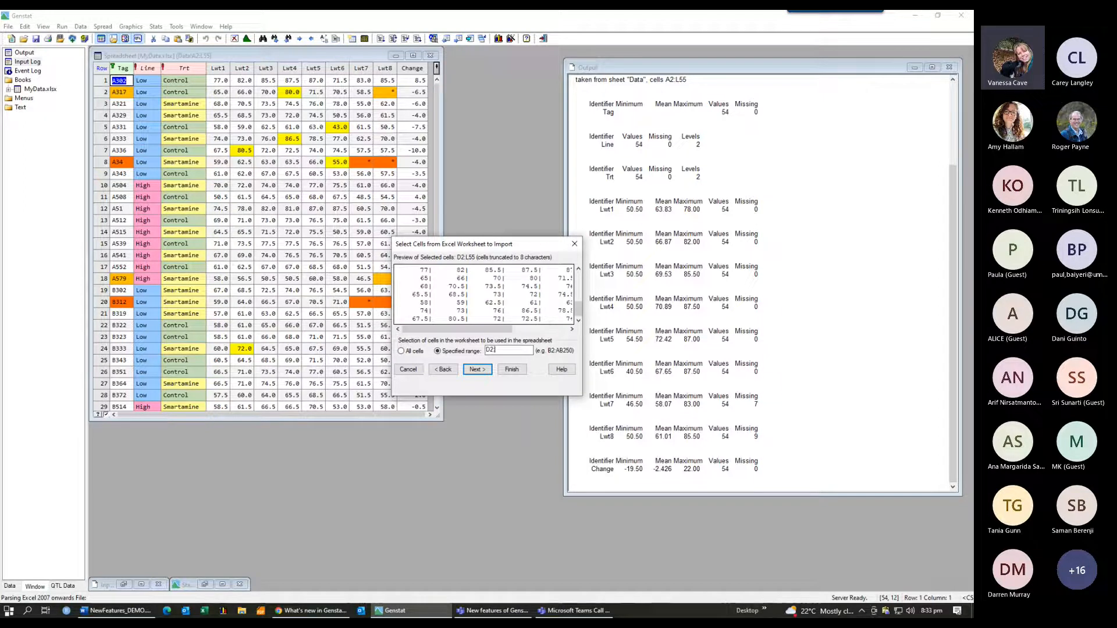
{"action": "type", "text": ":k55"}
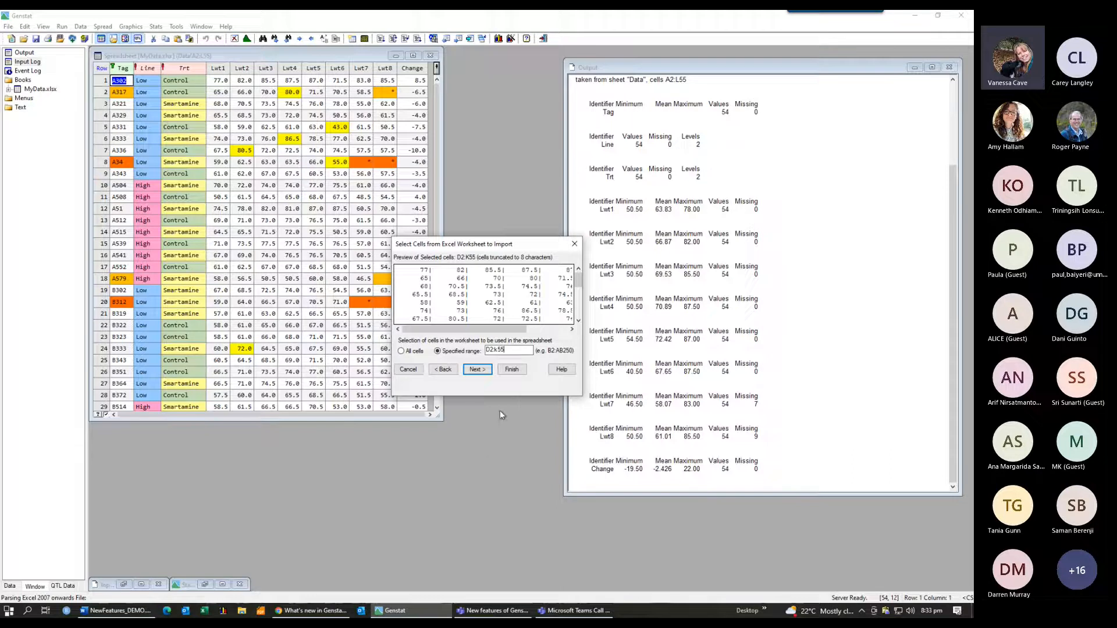
{"action": "left_click", "coordinate": [511, 371]}
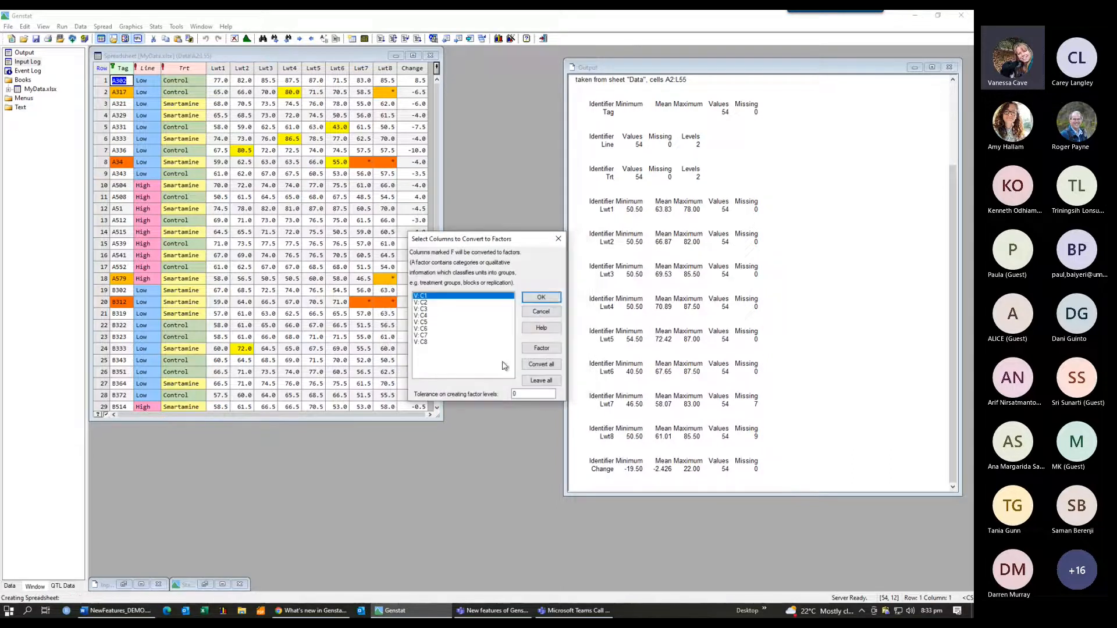
{"action": "left_click", "coordinate": [542, 298]}
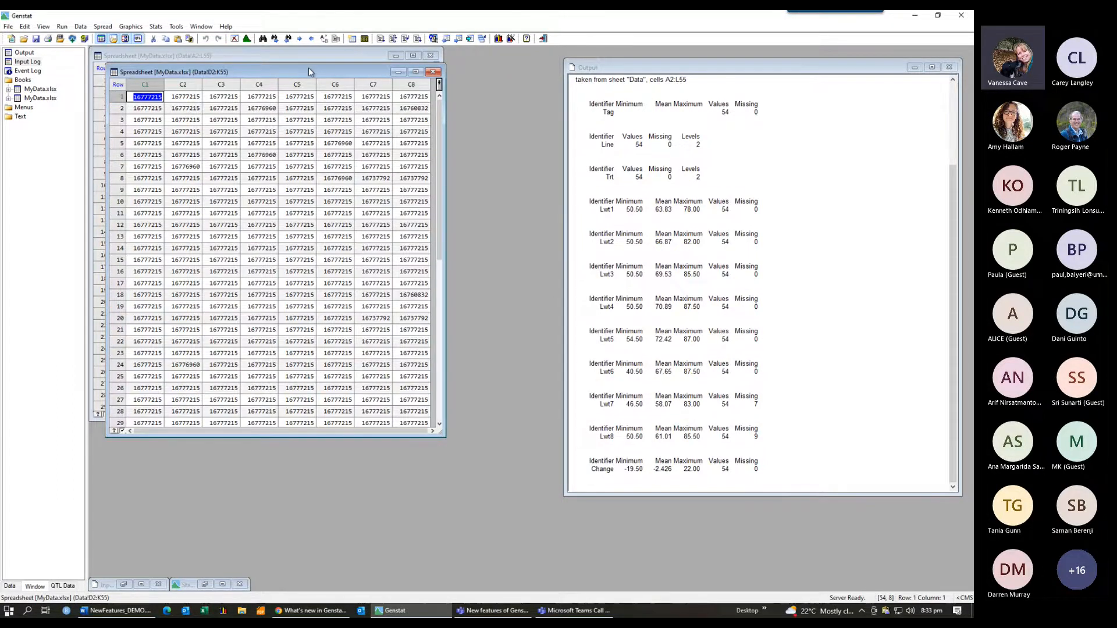
Step: Open the Calculate dialog for the original data sheet and paste the expression MVINSERT(Lwt4; C4 .EQ. RGB('Yellow'))
{"action": "left_click_drag", "start_coordinate": [308, 67], "coordinate": [660, 57]}
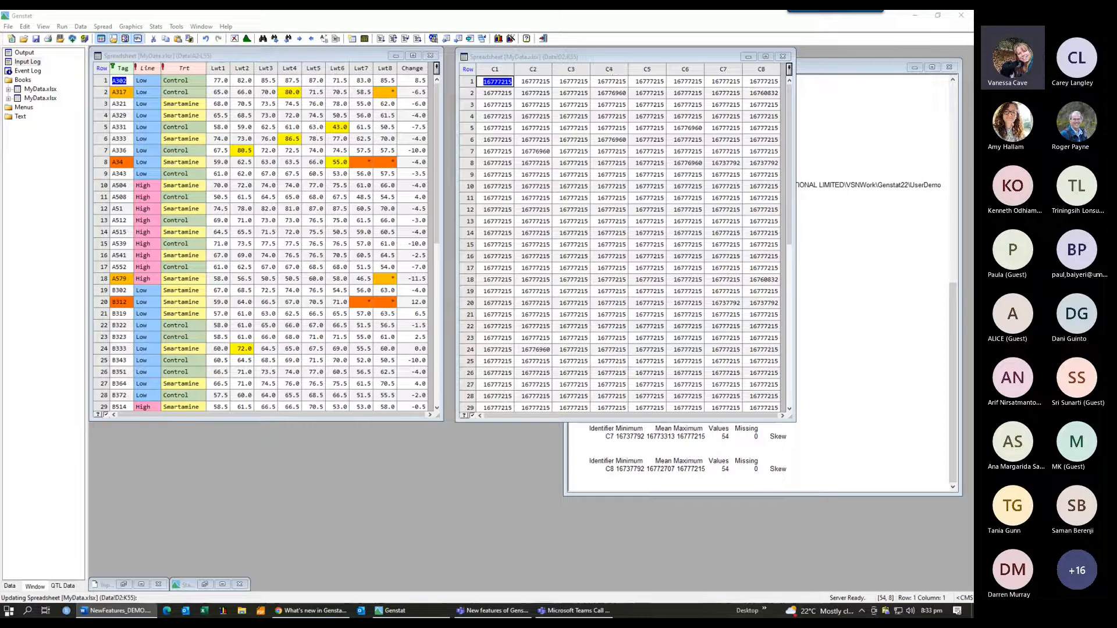
{"action": "left_click", "coordinate": [146, 56]}
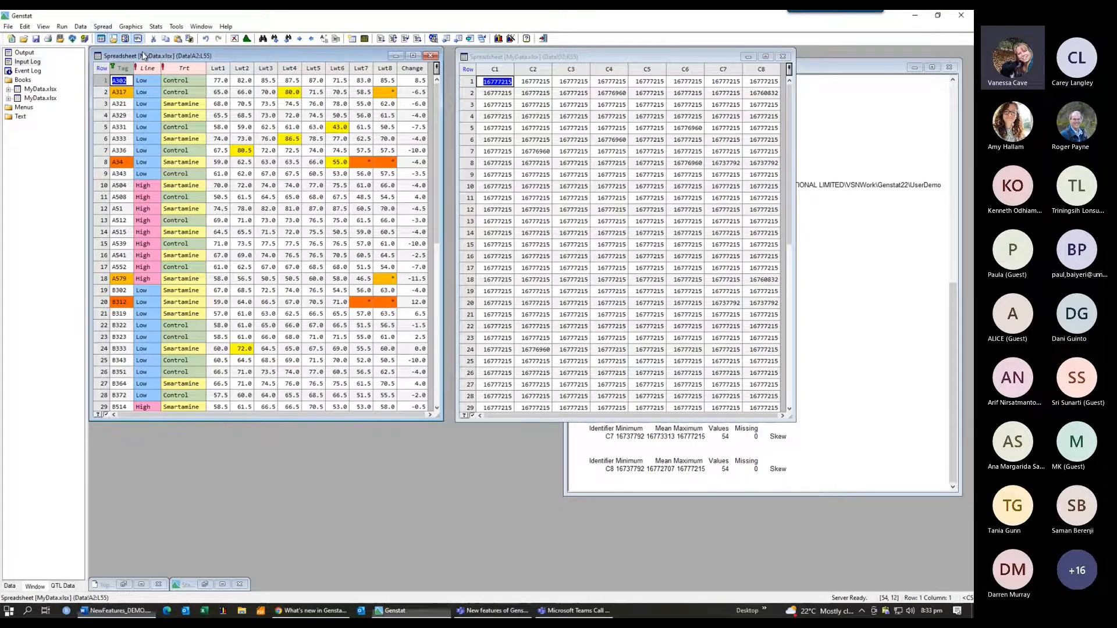
{"action": "left_click", "coordinate": [103, 27]}
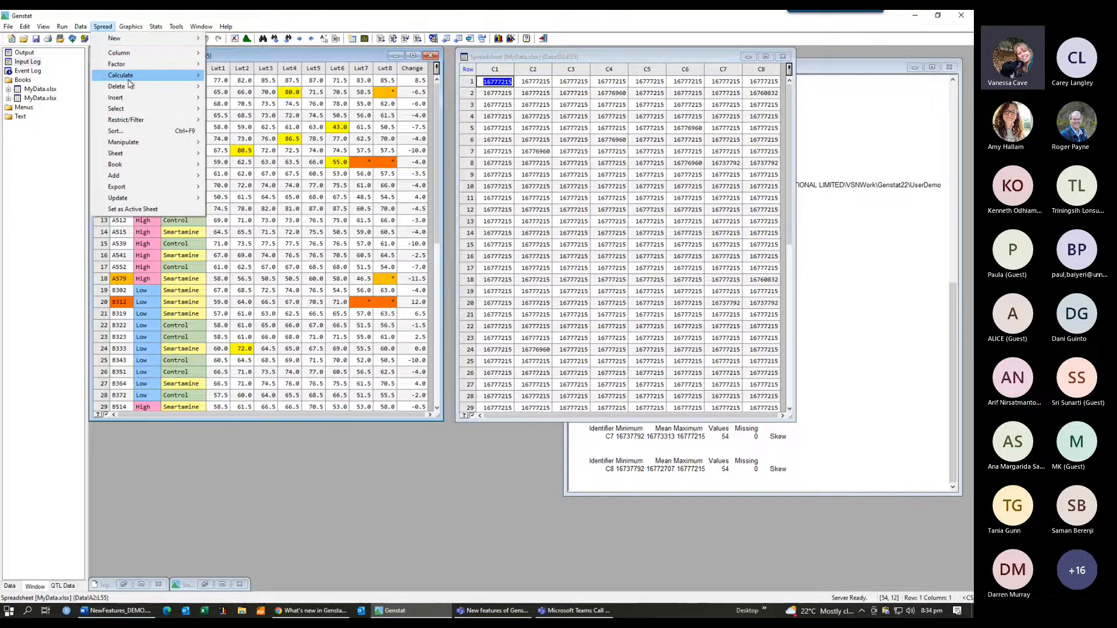
{"action": "mouse_move", "coordinate": [129, 77]}
{"action": "left_click", "coordinate": [243, 126]}
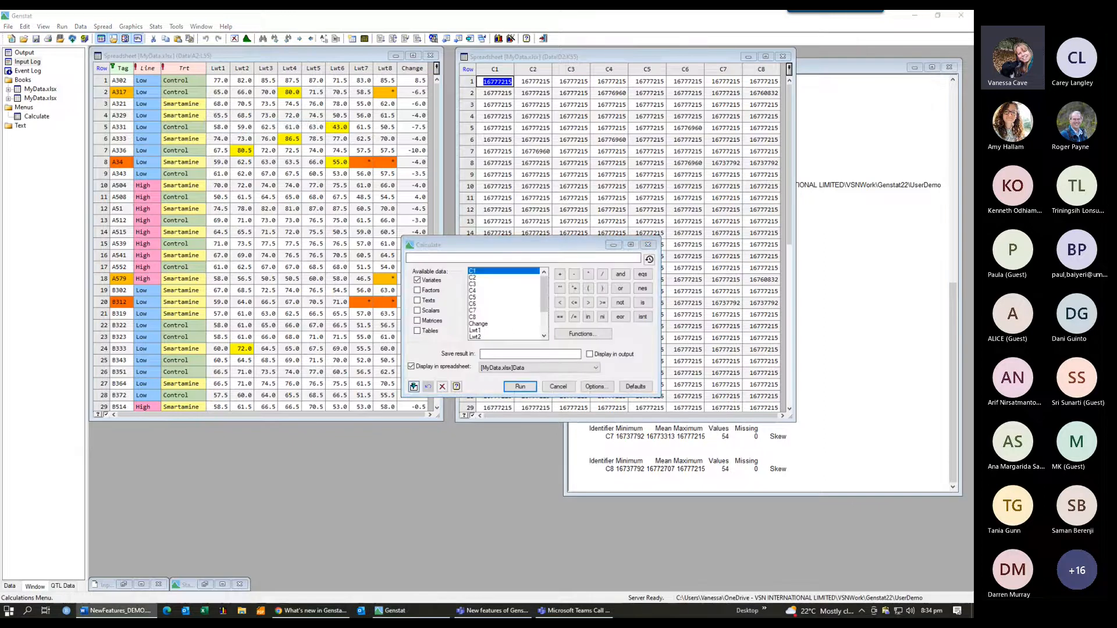
{"action": "left_click", "coordinate": [414, 258]}
{"action": "type", "text": "MVINSERT(Lwt4; C4 .EQ. RGB('Yellow'))"}
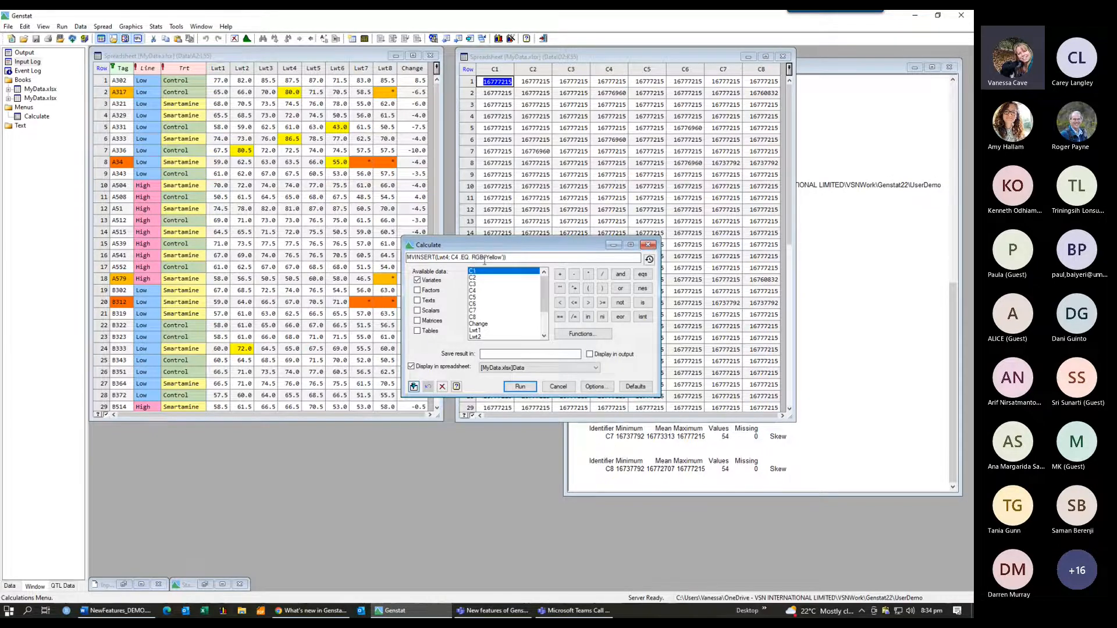
Step: Save the calculation result in Lwt4 and run it
{"action": "left_click", "coordinate": [482, 354]}
{"action": "type", "text": "Lwt4"}
{"action": "left_click", "coordinate": [520, 387]}
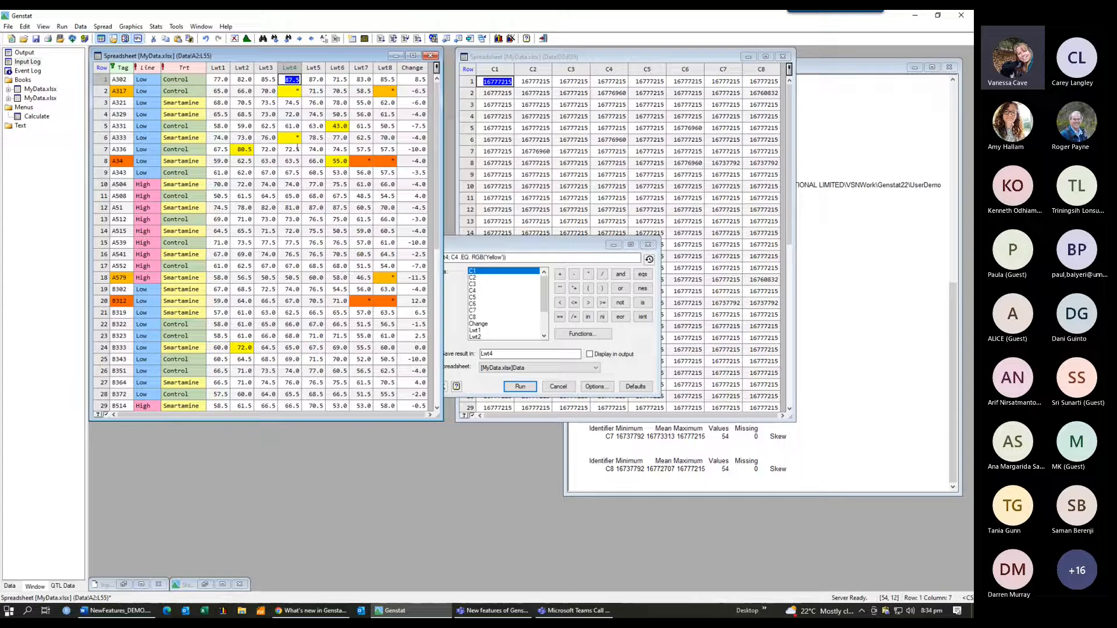
{"action": "left_click_drag", "start_coordinate": [559, 248], "coordinate": [585, 242]}
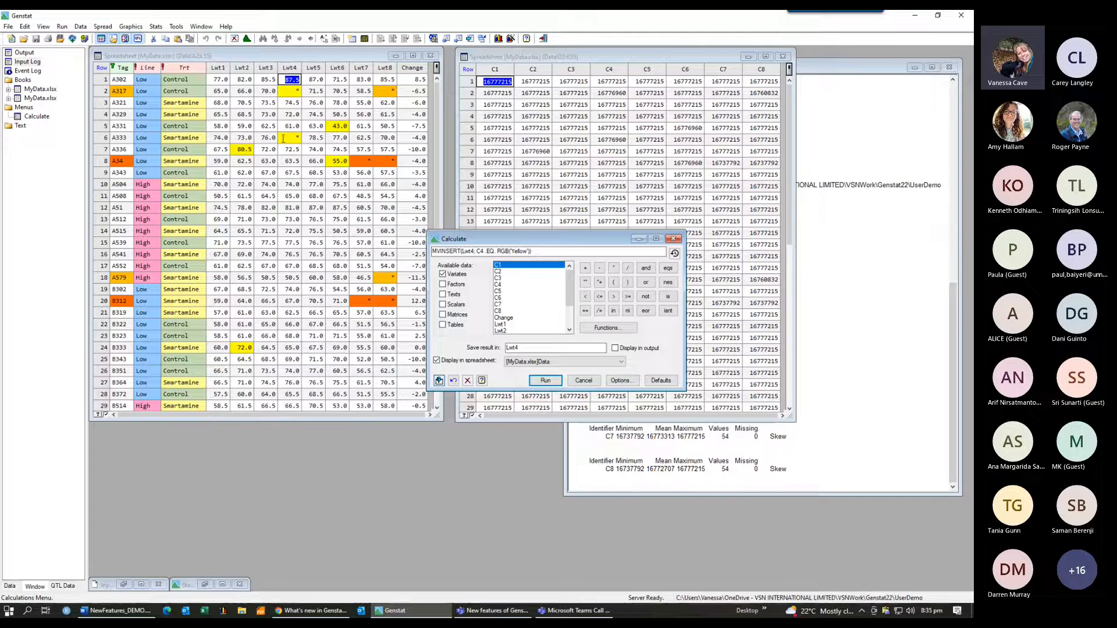
Step: Open Pointer.gen, submit its POINTER statements for Lwt and C, and show the data tree
{"action": "left_click", "coordinate": [8, 27]}
{"action": "left_click", "coordinate": [82, 294]}
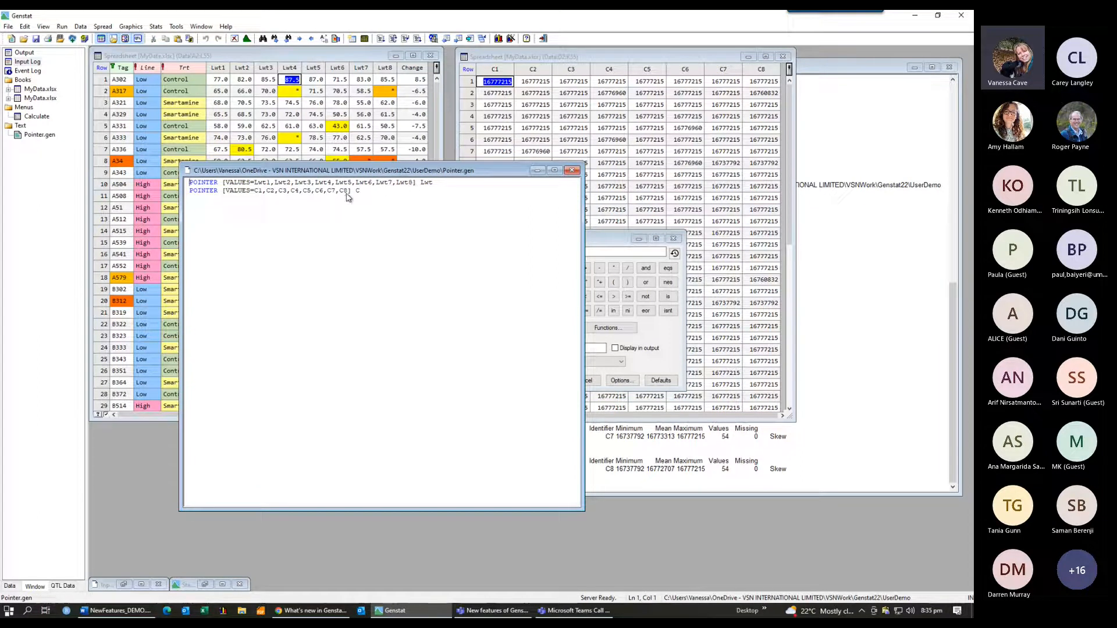
{"action": "left_click_drag", "start_coordinate": [370, 192], "coordinate": [184, 183]}
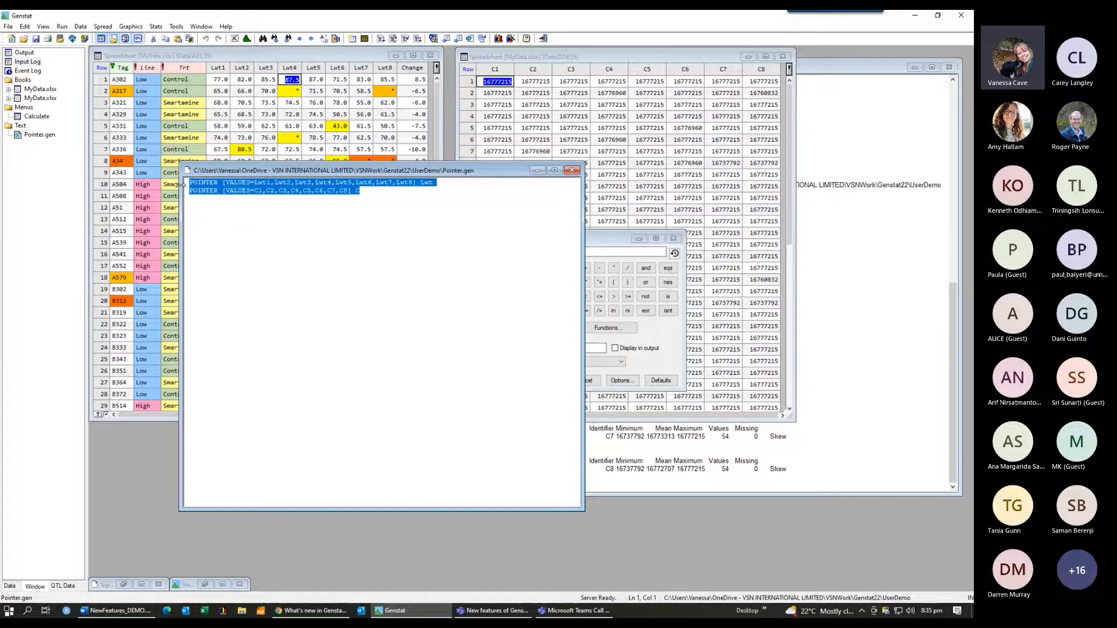
{"action": "left_click", "coordinate": [62, 26]}
{"action": "left_click", "coordinate": [90, 72]}
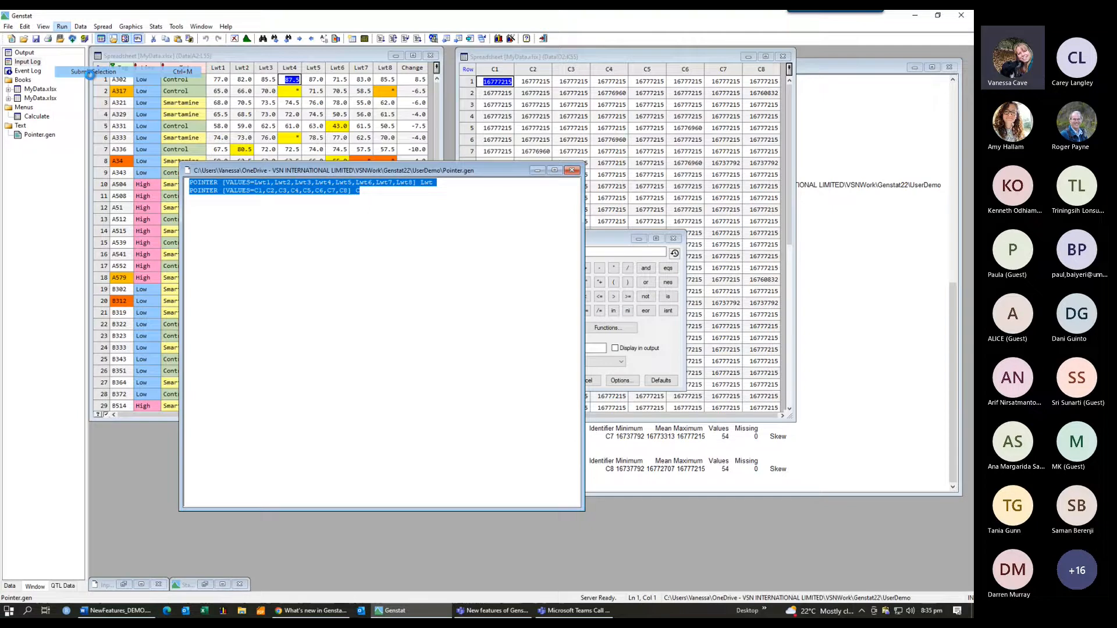
{"action": "left_click", "coordinate": [9, 587]}
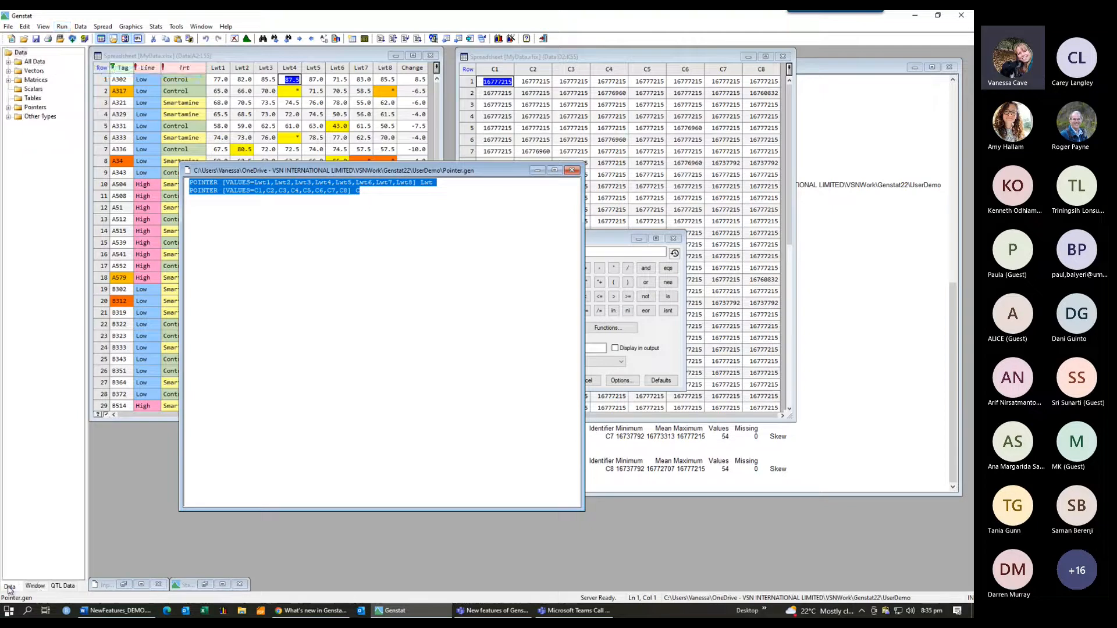
Step: Rerun the calculation for all weights with MVINSERT(Lwt[]; C[] .EQ. RGB('Yellow')) saved in Lwt[1...8], acknowledging the warning
{"action": "left_click", "coordinate": [11, 108]}
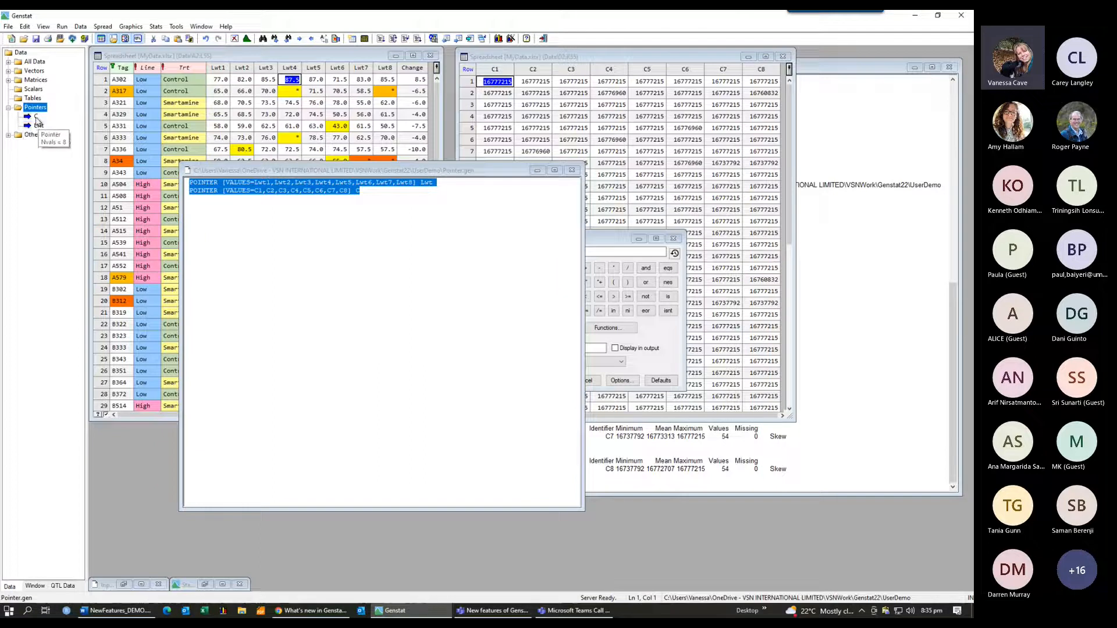
{"action": "left_click", "coordinate": [605, 242]}
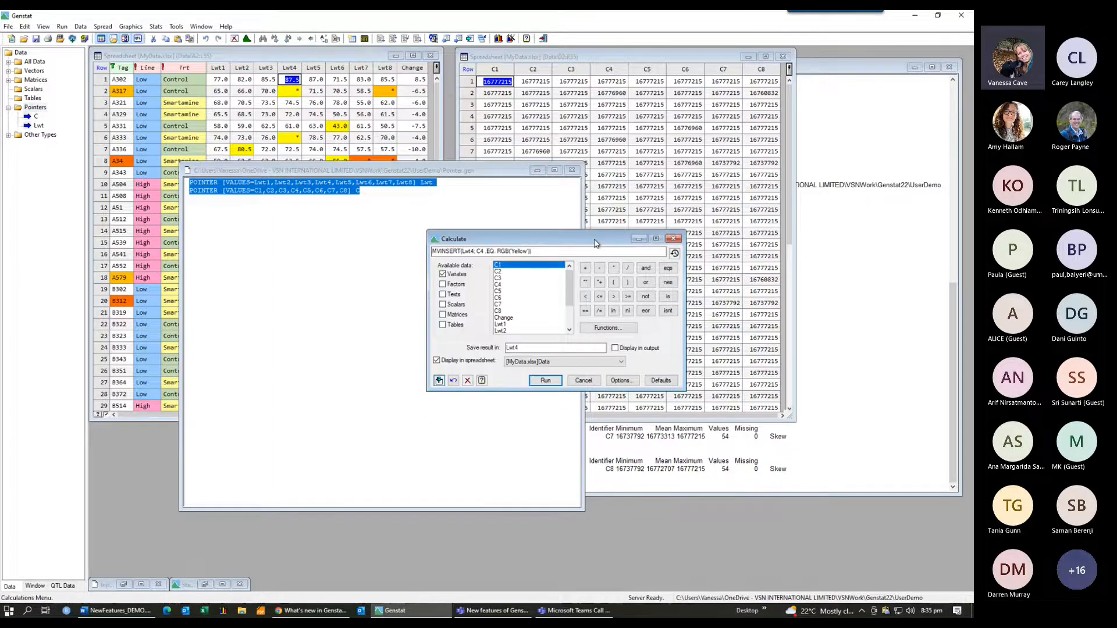
{"action": "left_click", "coordinate": [483, 251]}
{"action": "key", "text": "BackSpace"}
{"action": "type", "text": "[]"}
{"action": "left_click", "coordinate": [524, 346]}
{"action": "key", "text": "BackSpace"}
{"action": "type", "text": "[1...8"}
{"action": "left_click", "coordinate": [553, 383]}
{"action": "left_click", "coordinate": [546, 381]}
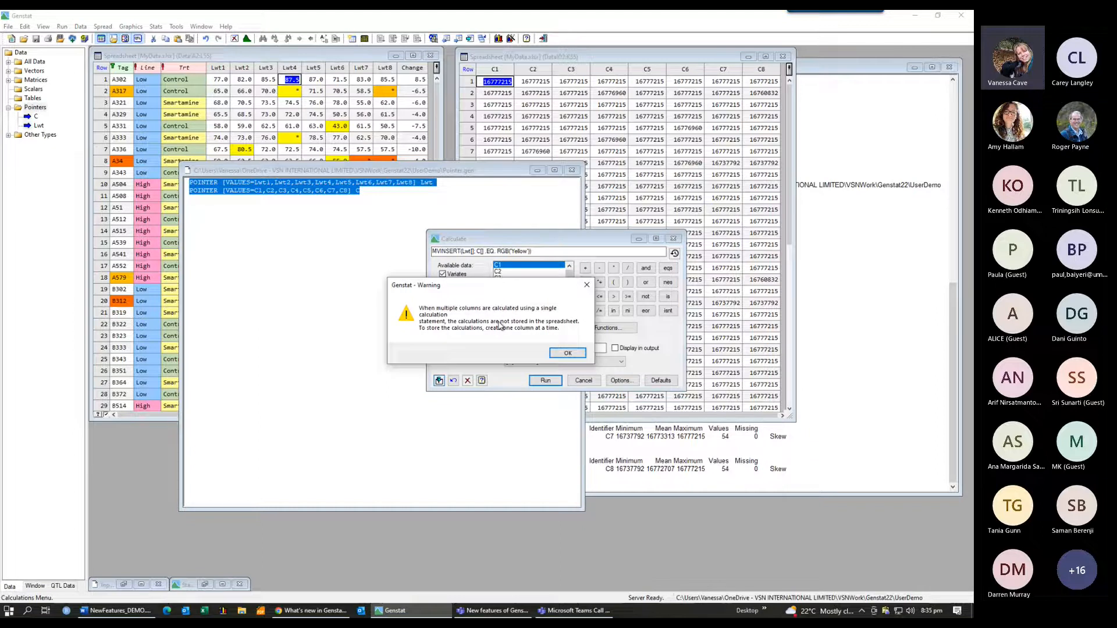
{"action": "left_click", "coordinate": [574, 356]}
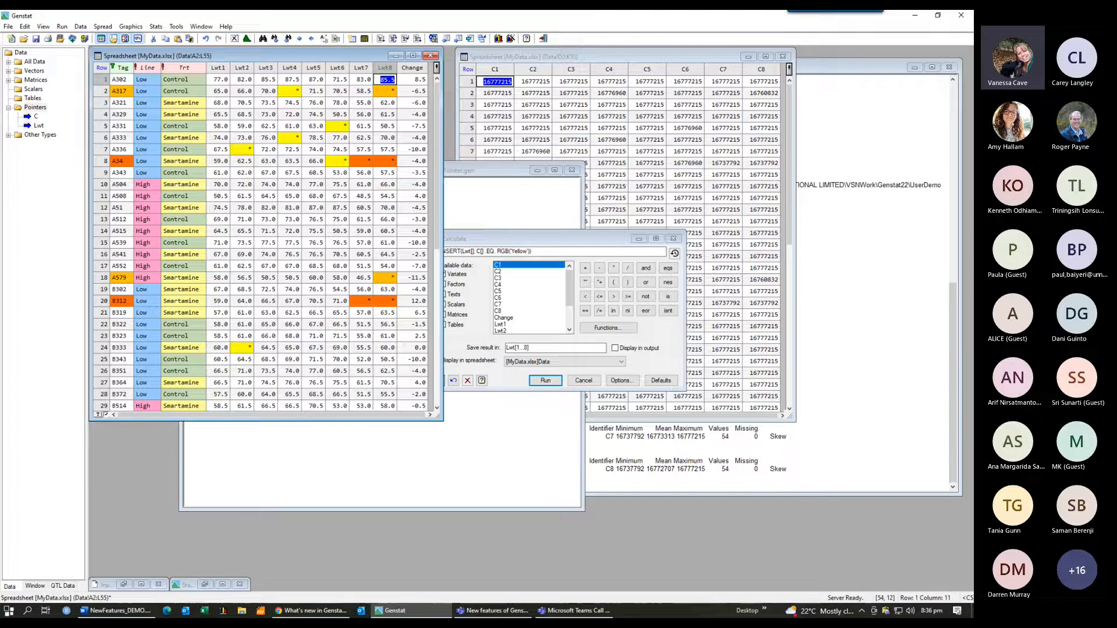
Step: Switch to the browser to review the 'What's new in Genstat for Windows 22nd Edition' summary, then return to Genstat
{"action": "key", "text": "alt+Tab"}
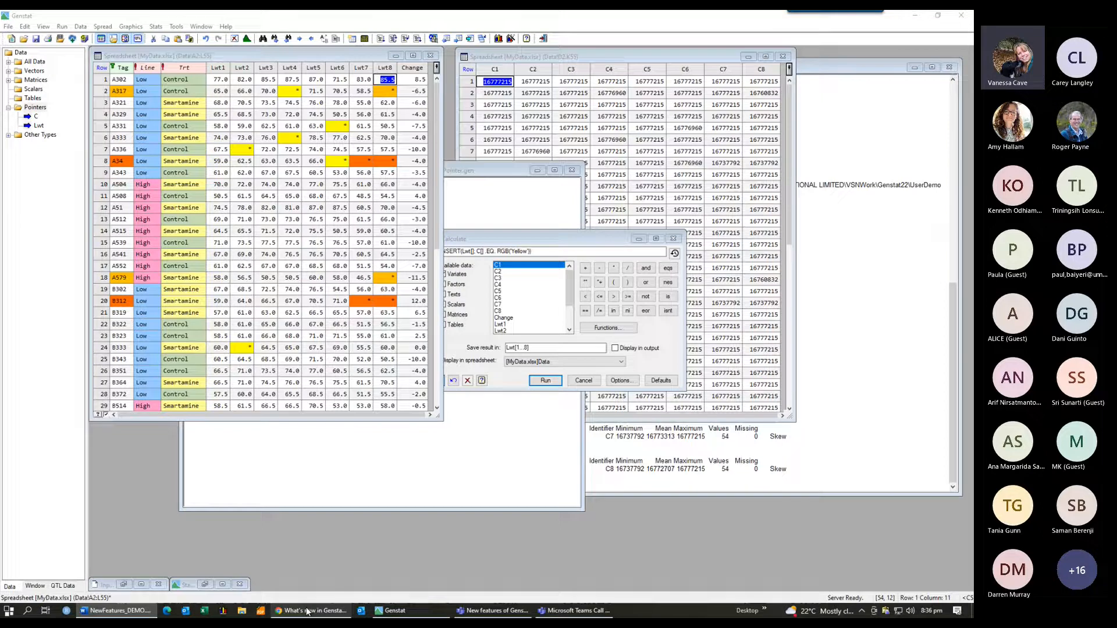
{"action": "mouse_move", "coordinate": [312, 612]}
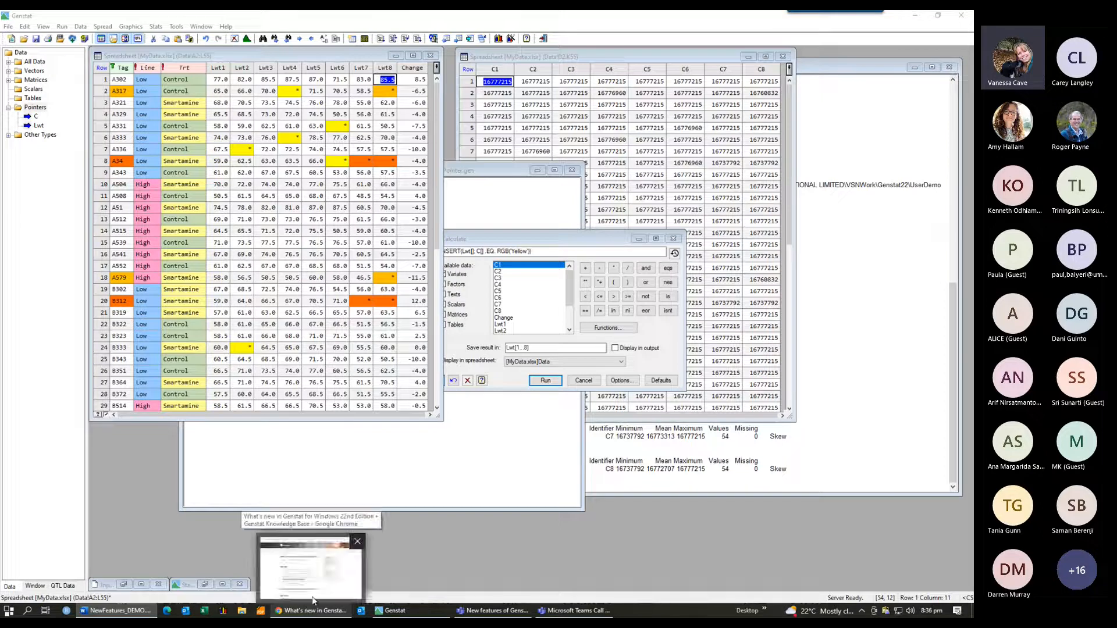
{"action": "left_click", "coordinate": [312, 599]}
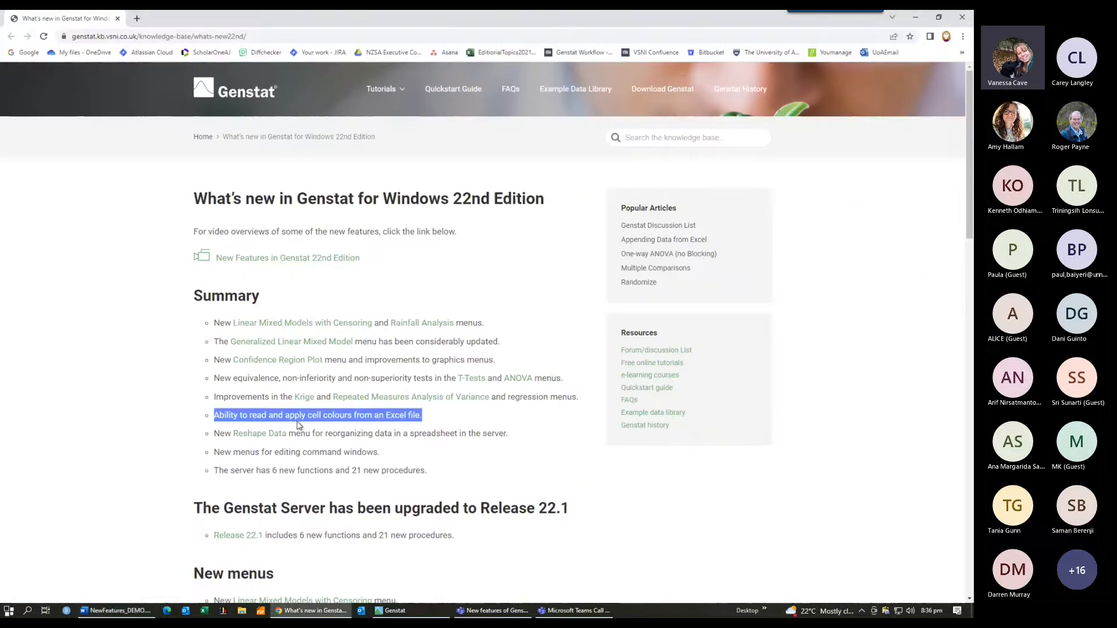
{"action": "left_click", "coordinate": [515, 294]}
{"action": "scroll", "coordinate": [517, 294], "scroll_direction": "down", "scroll_amount": 1}
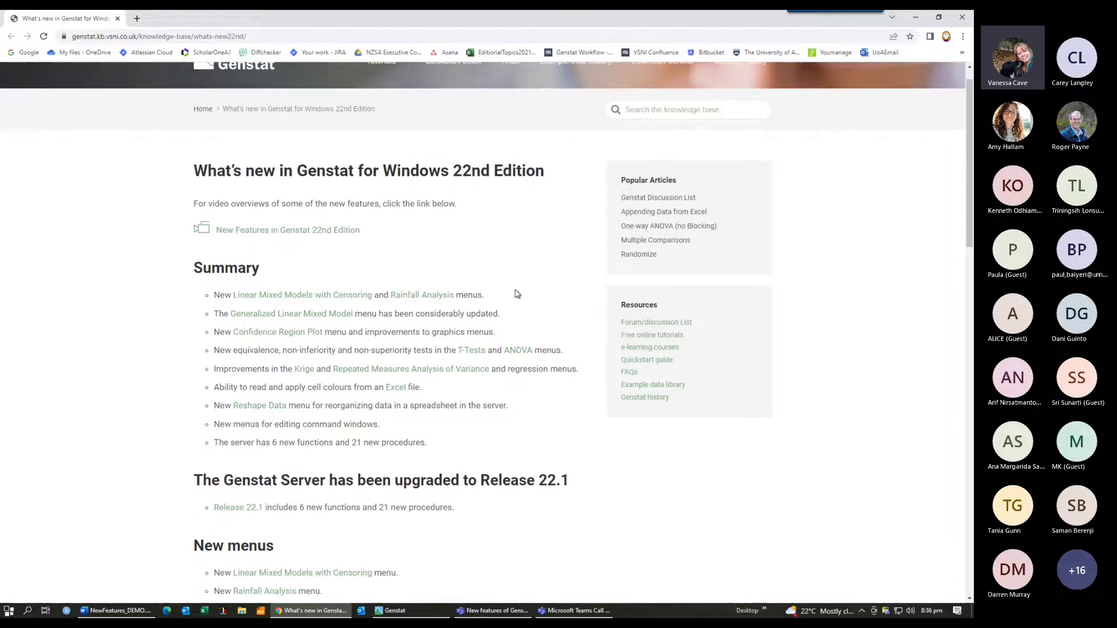
{"action": "scroll", "coordinate": [516, 293], "scroll_direction": "down", "scroll_amount": 3}
{"action": "scroll", "coordinate": [516, 293], "scroll_direction": "up", "scroll_amount": 3}
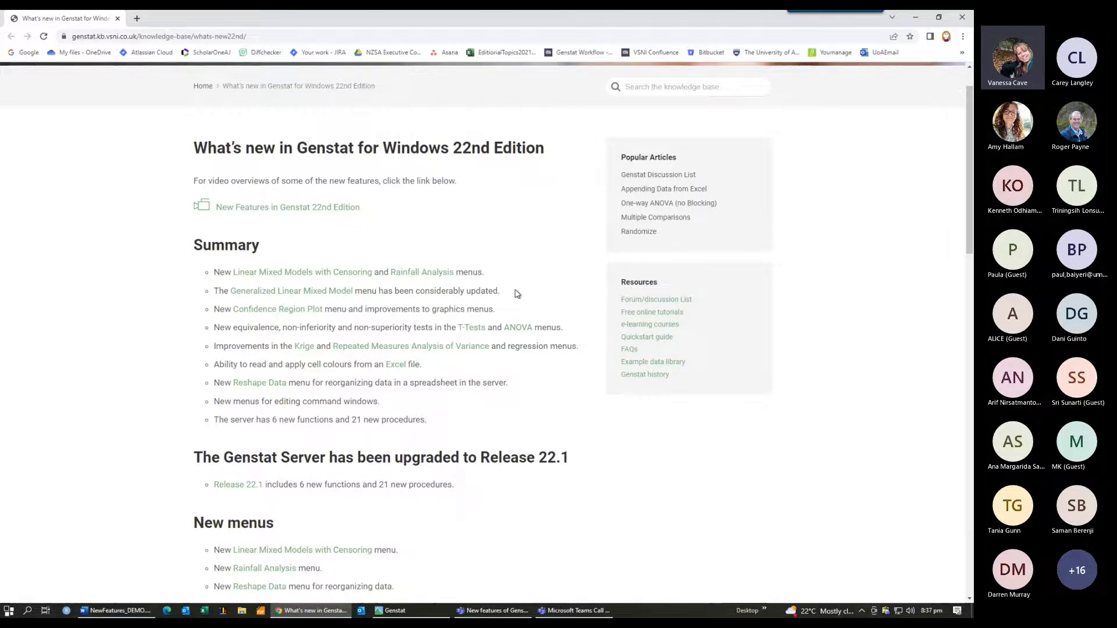
{"action": "key", "text": "alt+Tab"}
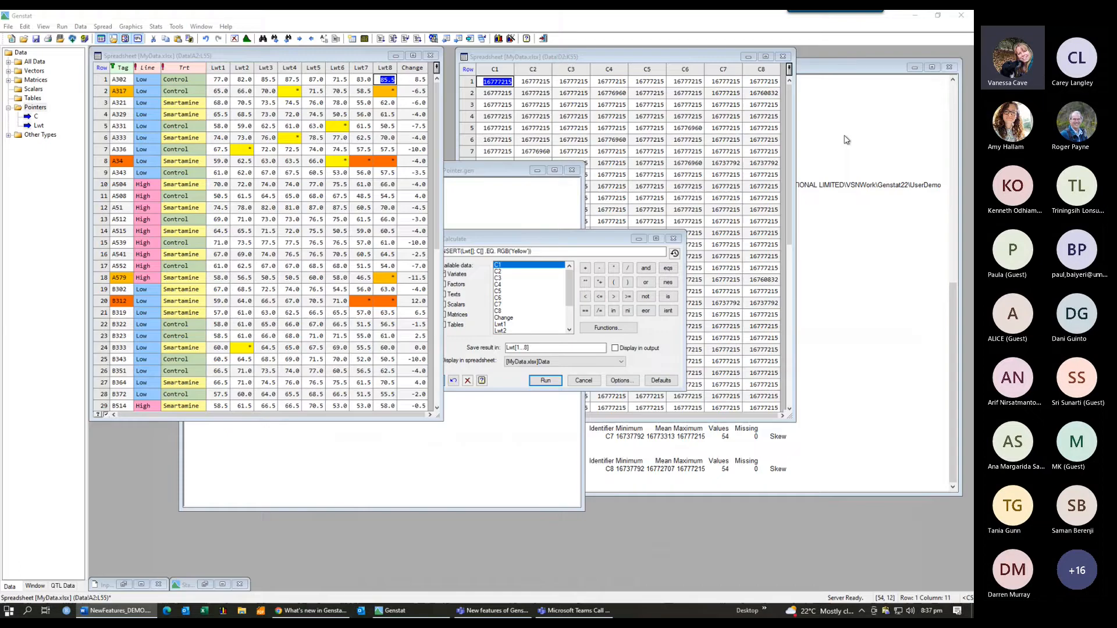